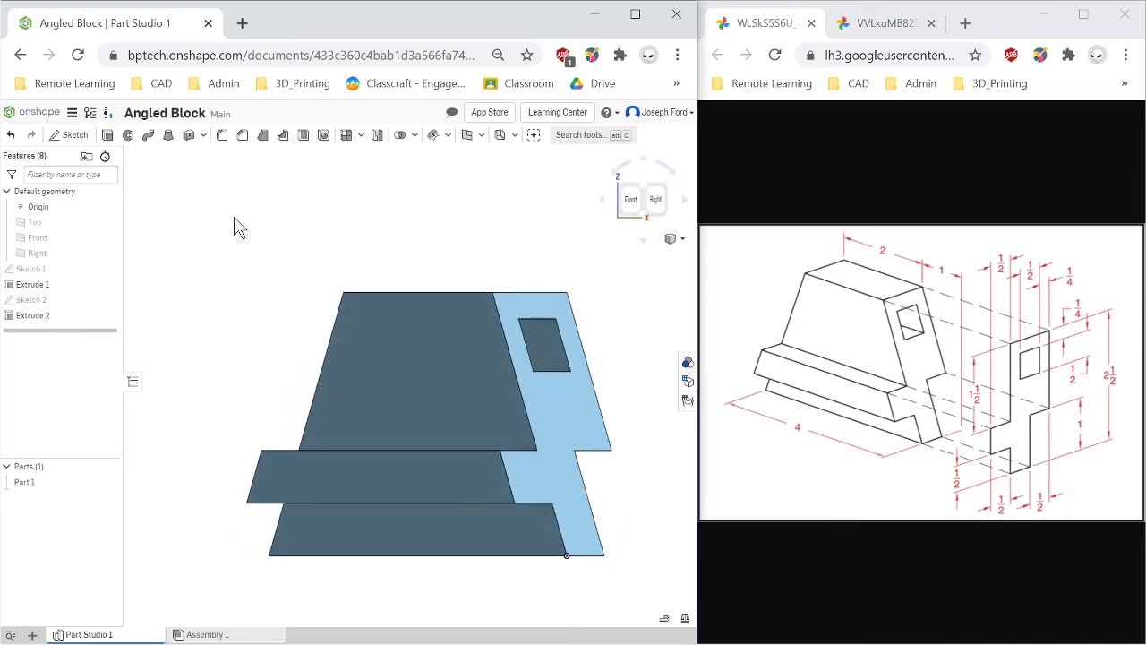
Orbit the finished angled block to examine it from several directions.
{"action": "key", "text": "Down"}
{"action": "key", "text": "Up"}
{"action": "key", "text": "Left"}
{"action": "key", "text": "Left"}
{"action": "key", "text": "Left"}
{"action": "key", "text": "Left"}
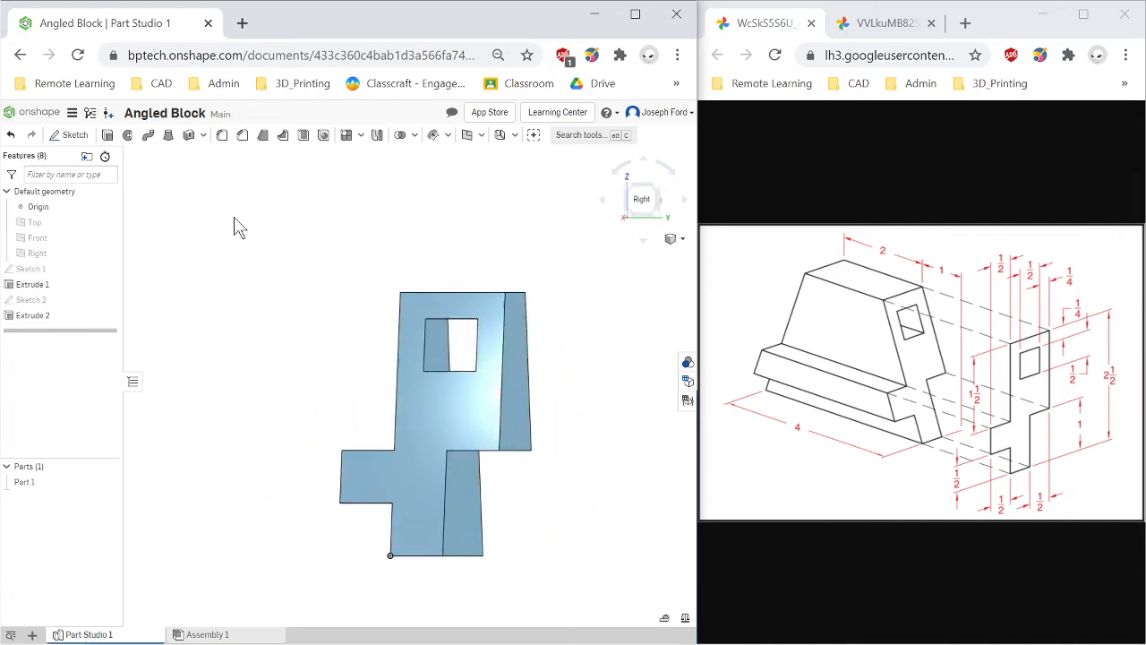
{"action": "key", "text": "Right"}
{"action": "key", "text": "Right"}
{"action": "key", "text": "Right"}
{"action": "key", "text": "Right"}
{"action": "key", "text": "Right"}
{"action": "key", "text": "Down"}
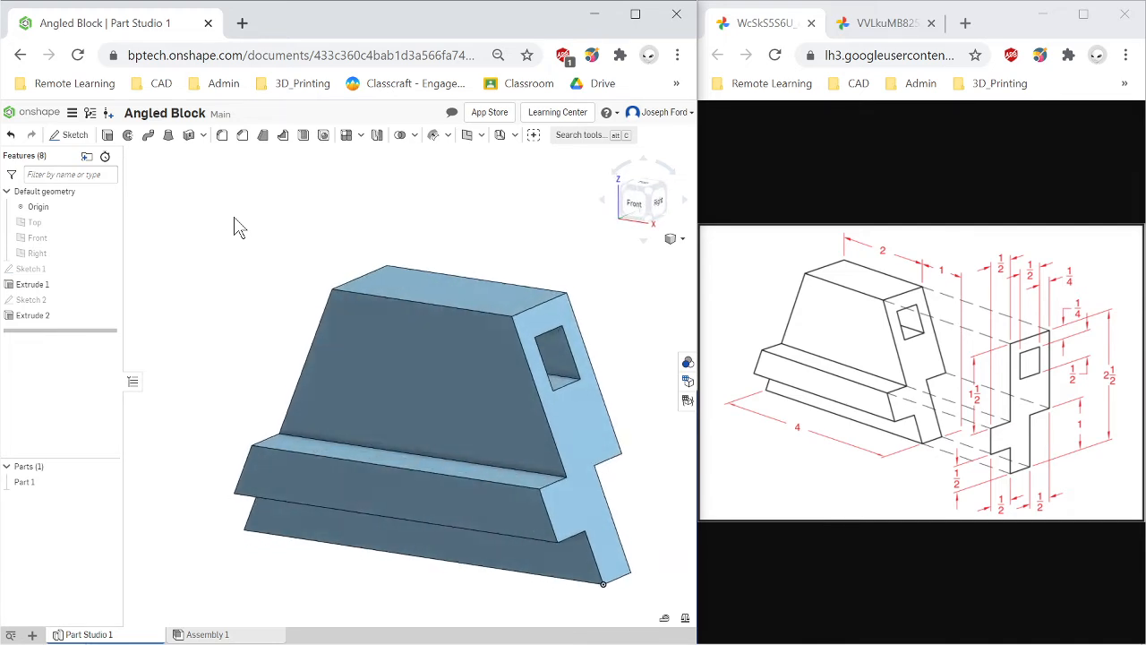
{"action": "key", "text": "Left"}
{"action": "key", "text": "Left"}
{"action": "key", "text": "Up"}
{"action": "key", "text": "Left"}
{"action": "key", "text": "Down"}
{"action": "key", "text": "Down"}
{"action": "key", "text": "Down"}
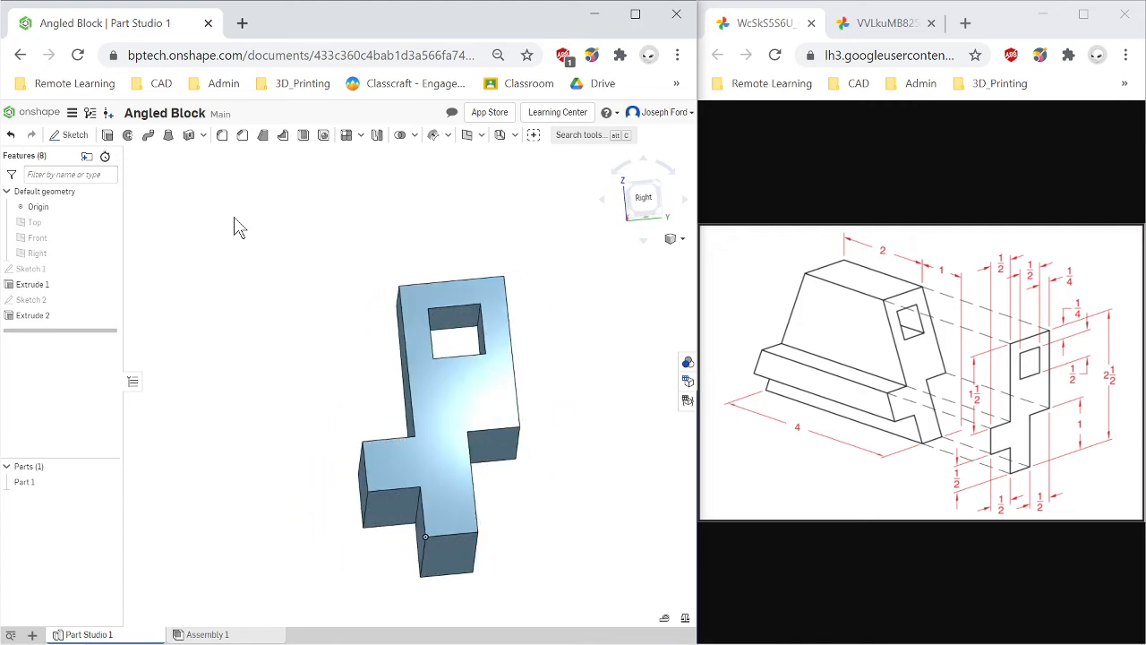
{"action": "key", "text": "Right"}
{"action": "key", "text": "Right"}
{"action": "key", "text": "Right"}
{"action": "key", "text": "Right"}
{"action": "key", "text": "Right"}
{"action": "key", "text": "Right"}
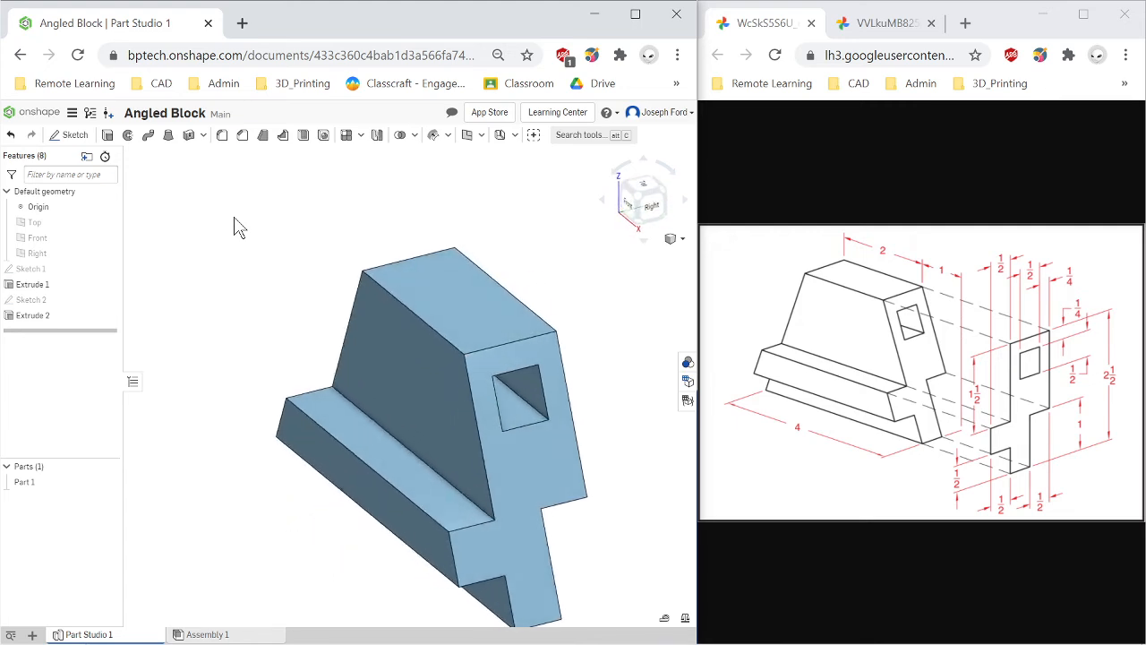
{"action": "key", "text": "Left"}
{"action": "key", "text": "Left"}
{"action": "key", "text": "Left"}
{"action": "key", "text": "Left"}
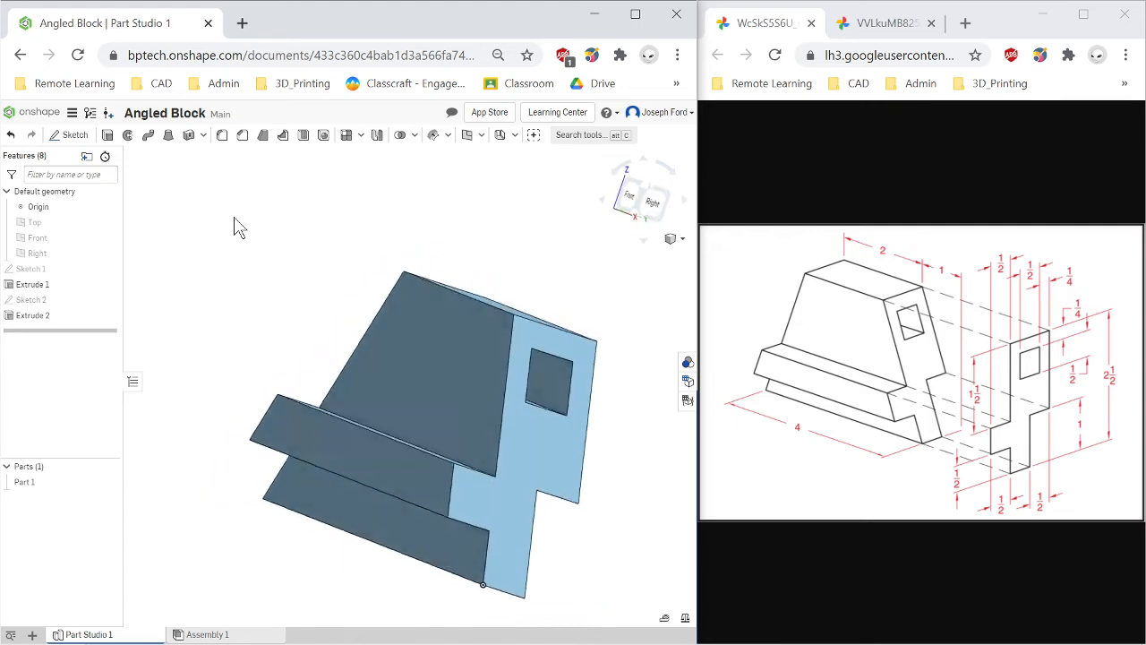
Compare the block's front and right views with the reference drawing, zooming in and out.
{"action": "left_click", "coordinate": [629, 202]}
{"action": "scroll", "coordinate": [466, 537], "scroll_direction": "down", "scroll_amount": 3}
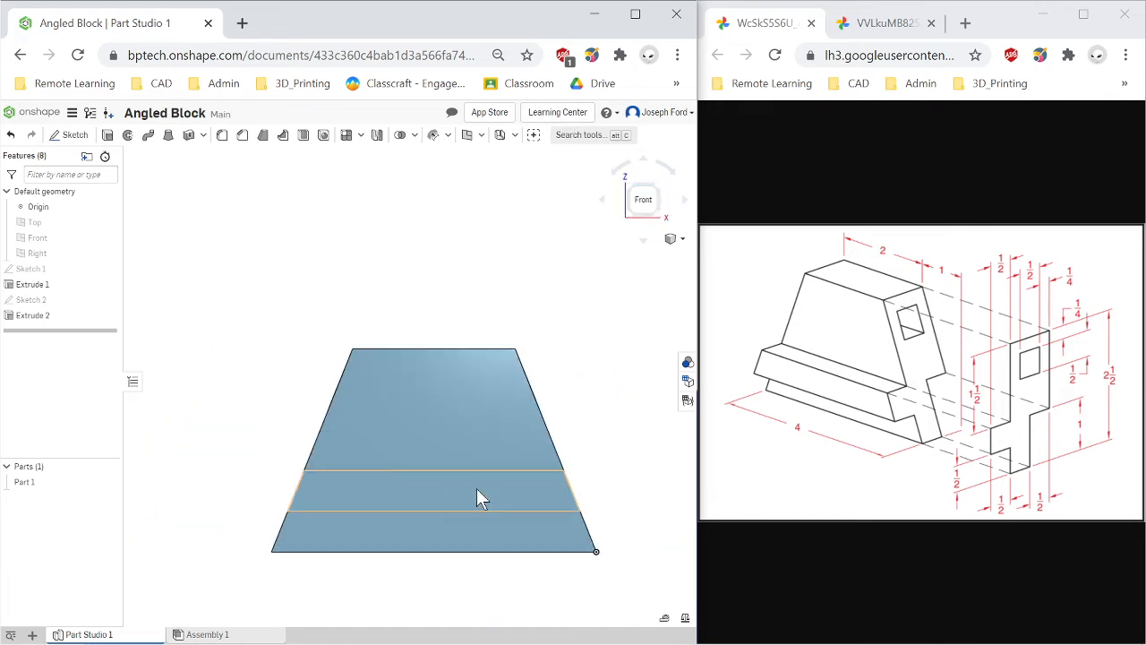
{"action": "scroll", "coordinate": [476, 488], "scroll_direction": "up", "scroll_amount": 2}
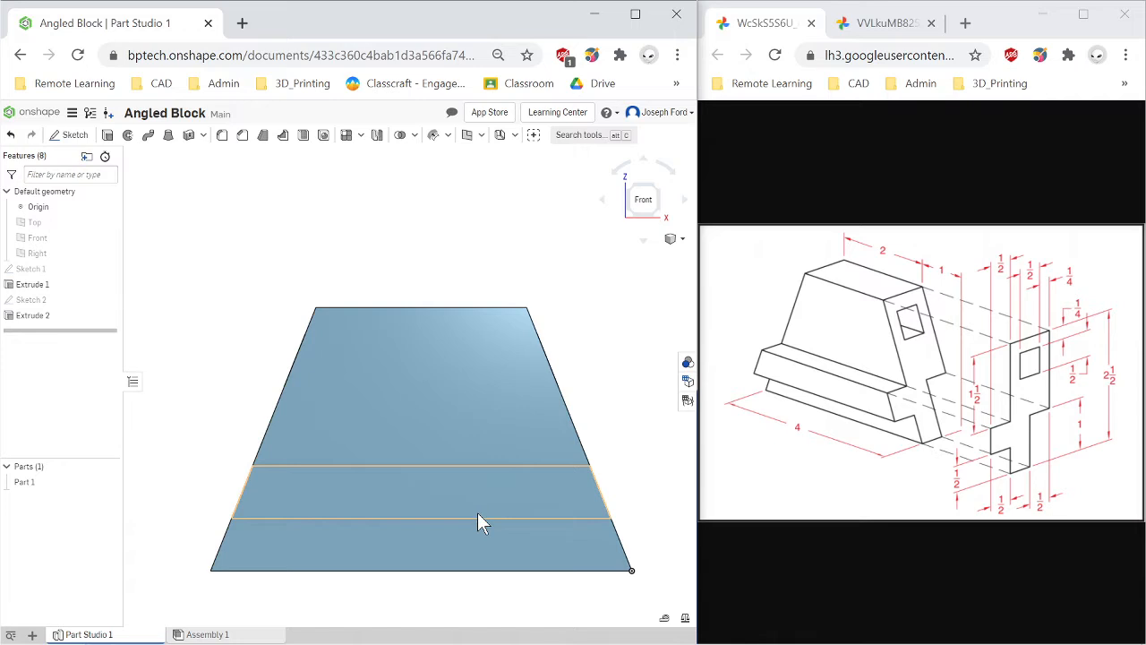
{"action": "key", "text": "Left"}
{"action": "key", "text": "Left"}
{"action": "key", "text": "Left"}
{"action": "key", "text": "Left"}
{"action": "key", "text": "Left"}
{"action": "key", "text": "Left"}
{"action": "key", "text": "Left"}
{"action": "key", "text": "Left"}
{"action": "key", "text": "Left"}
{"action": "key", "text": "Left"}
{"action": "key", "text": "Left"}
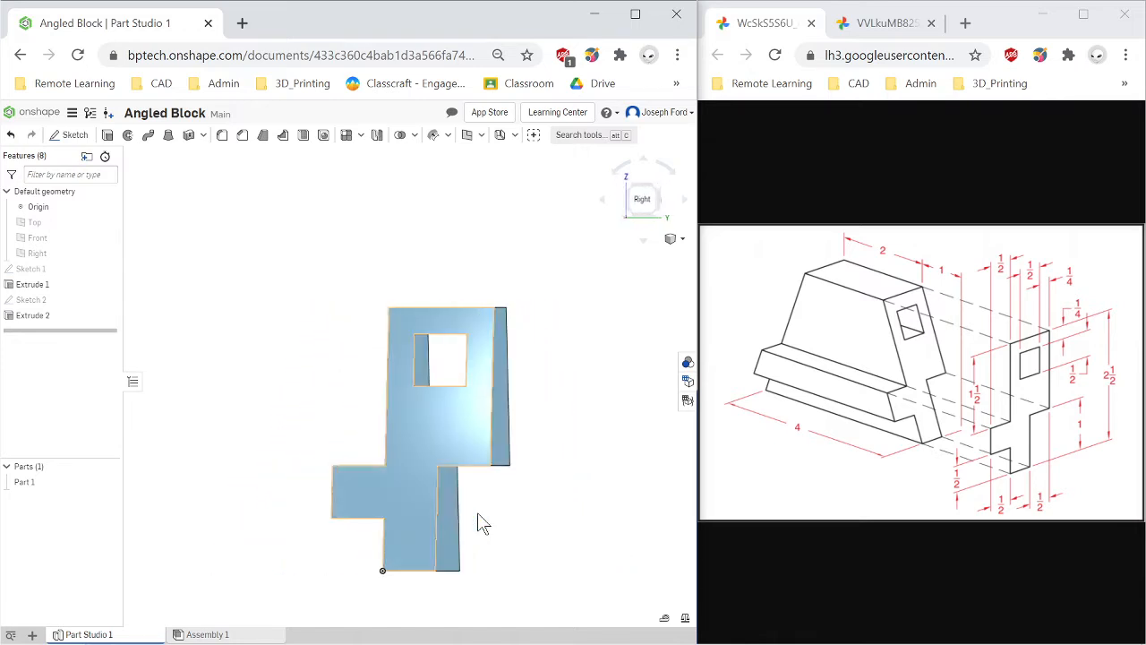
{"action": "key", "text": "Left"}
{"action": "key", "text": "Right"}
{"action": "key", "text": "Right"}
{"action": "key", "text": "Right"}
{"action": "key", "text": "Right"}
{"action": "key", "text": "Right"}
{"action": "key", "text": "Right"}
{"action": "key", "text": "Right"}
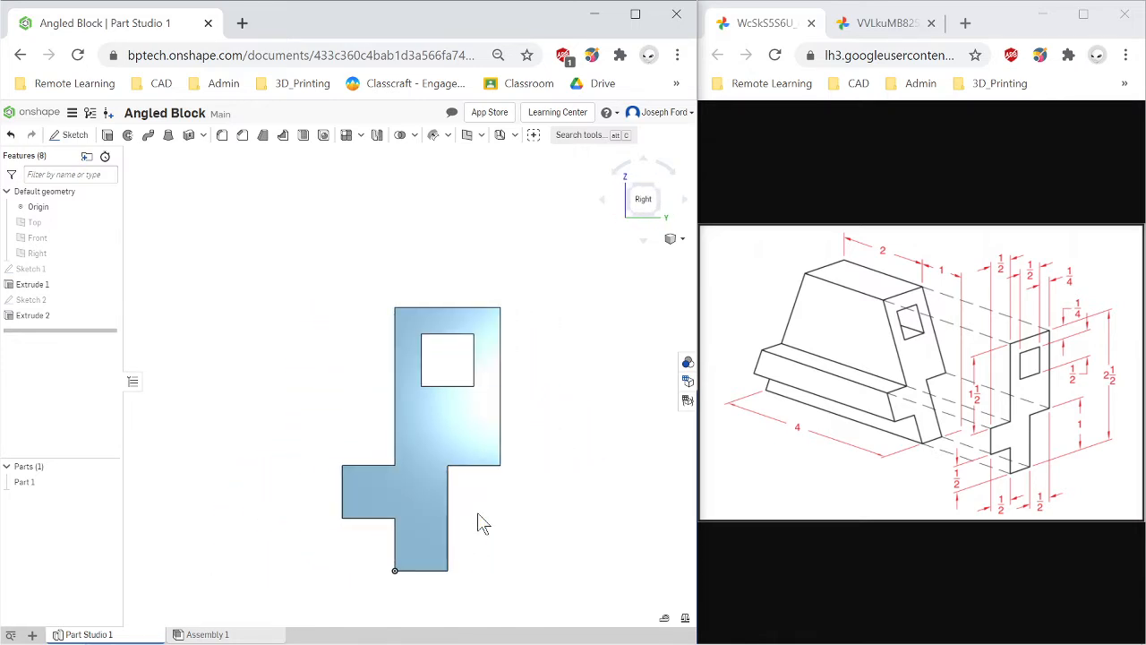
{"action": "key", "text": "Right"}
{"action": "key", "text": "Right"}
{"action": "key", "text": "Right"}
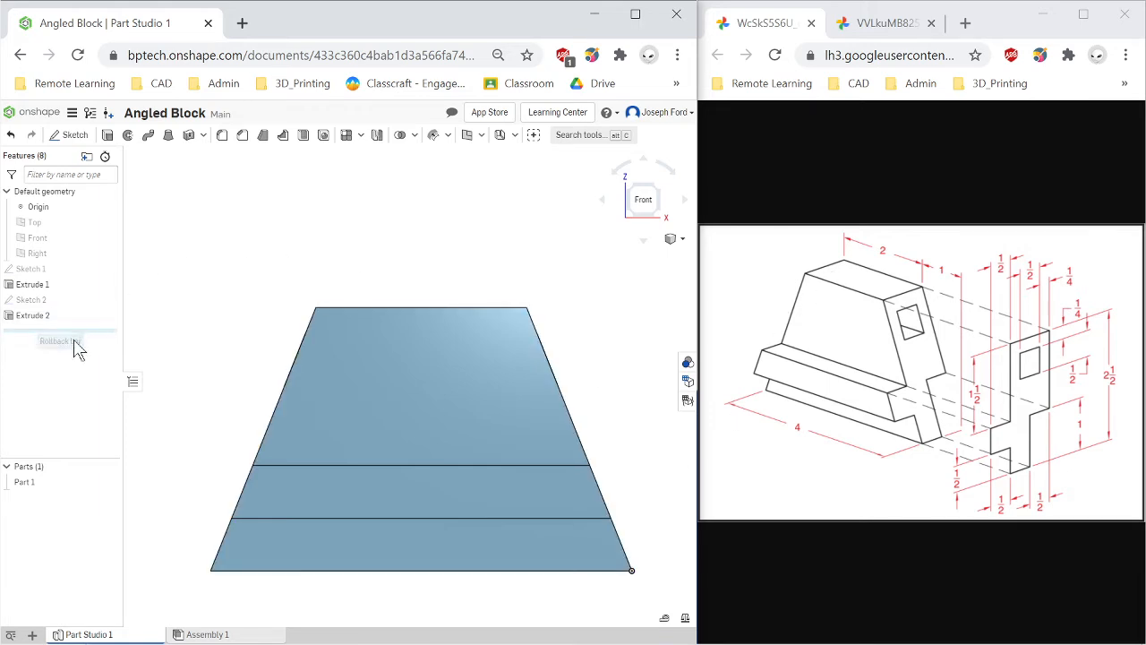
Roll the feature history back to Extrude 1 and open Sketch 1 to review its dimensions.
{"action": "left_click_drag", "start_coordinate": [99, 333], "coordinate": [100, 292]}
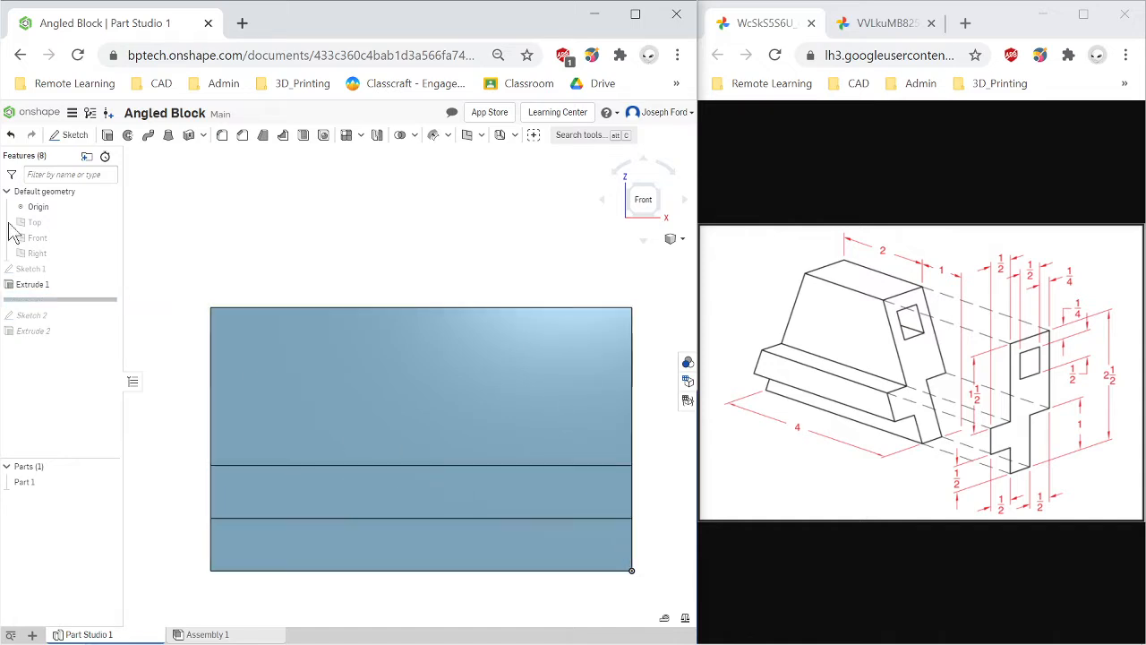
{"action": "key", "text": "Left"}
{"action": "key", "text": "Left"}
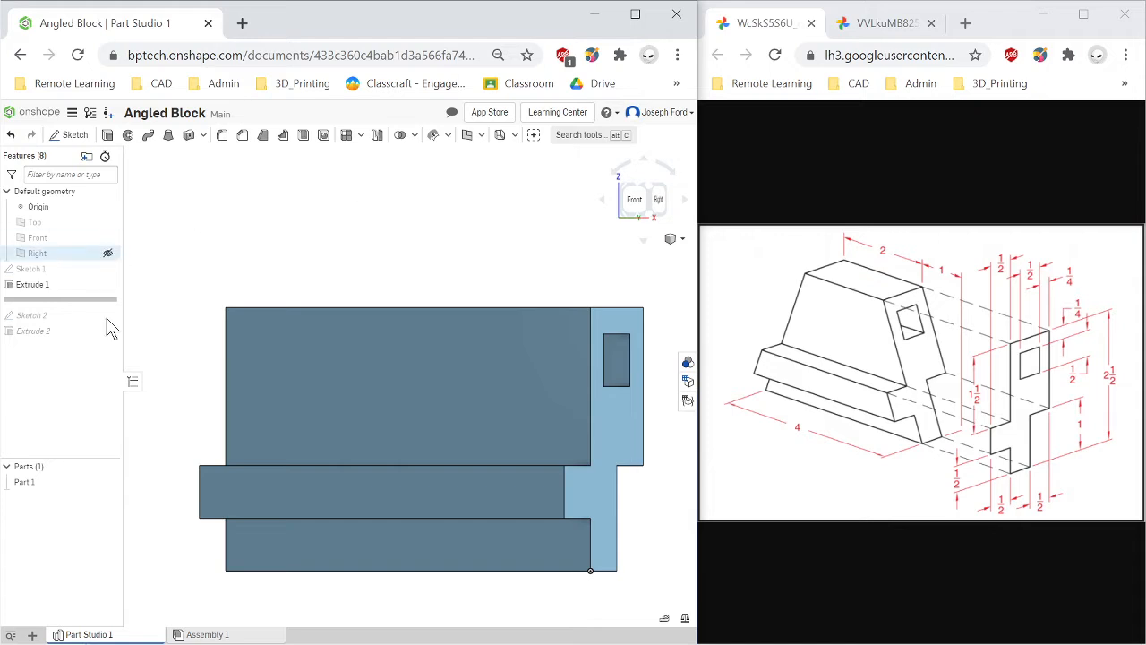
{"action": "double_click", "coordinate": [35, 269]}
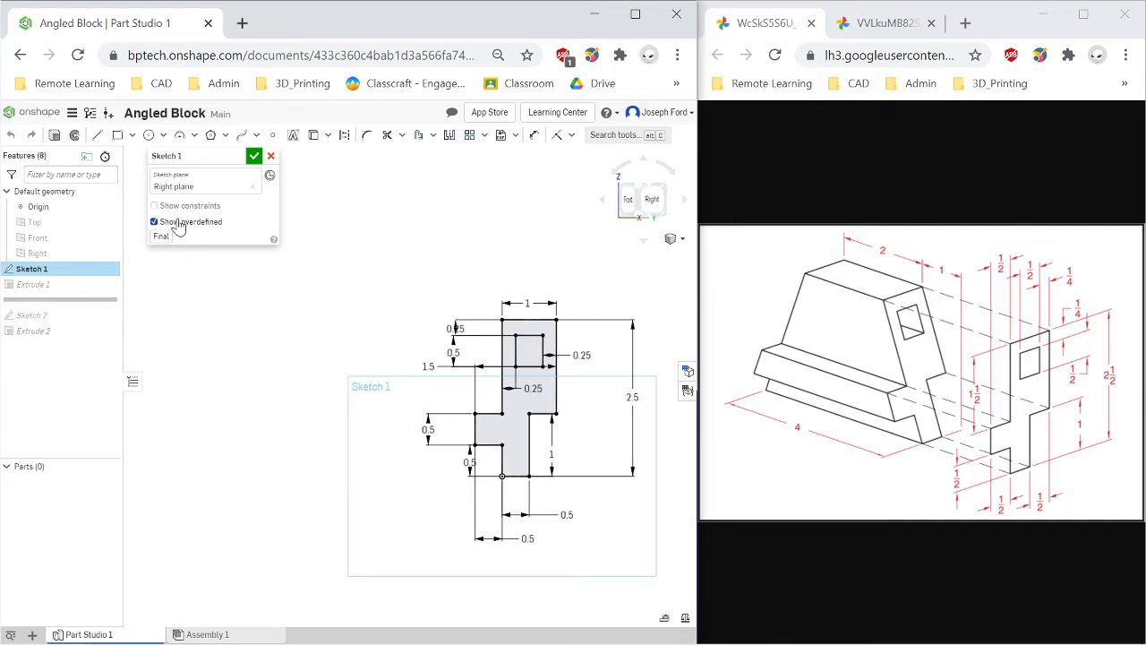
{"action": "left_click", "coordinate": [254, 158]}
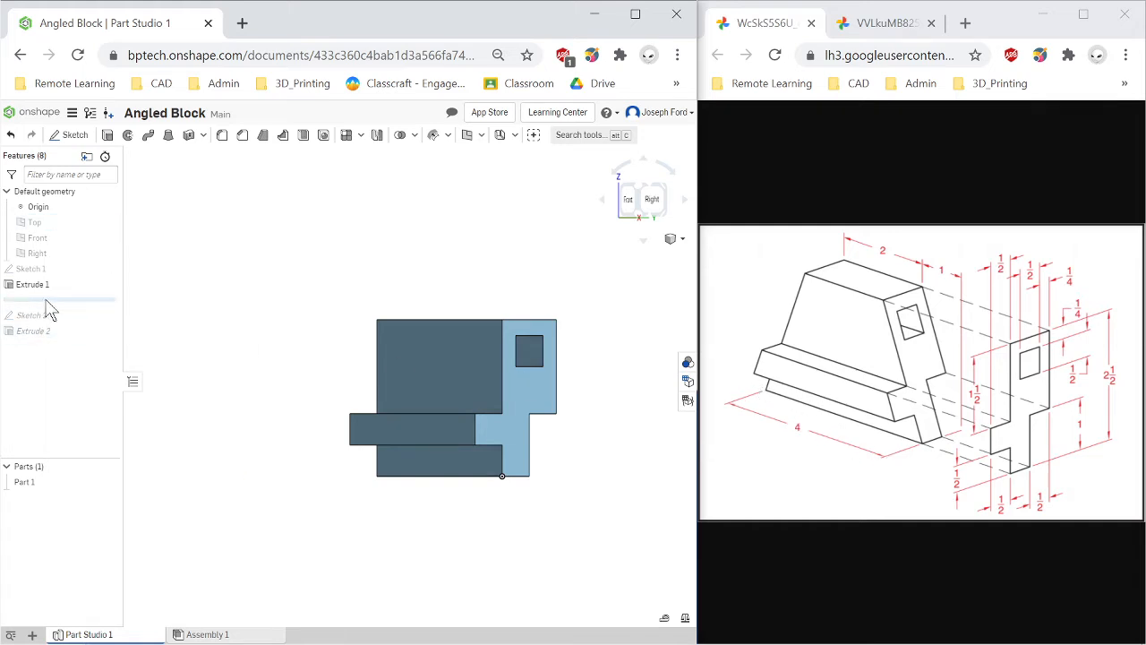
Step the history forward through Sketch 2 to the end, viewing the model from the front.
{"action": "left_click_drag", "start_coordinate": [74, 300], "coordinate": [77, 315]}
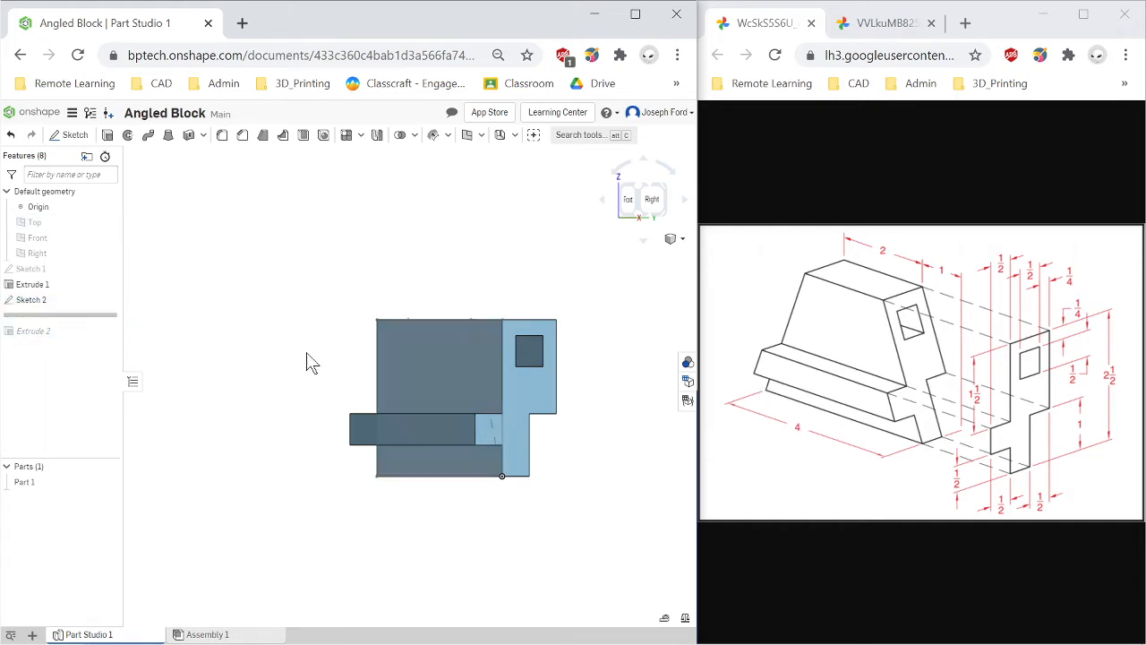
{"action": "key", "text": "shift+1"}
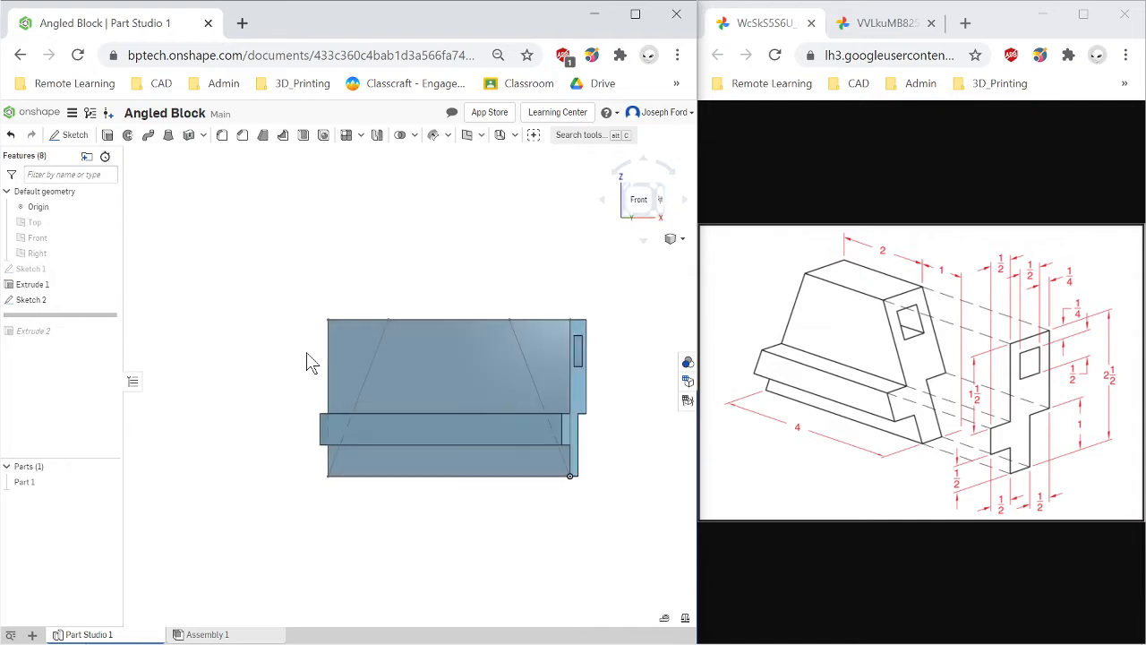
{"action": "left_click", "coordinate": [640, 199]}
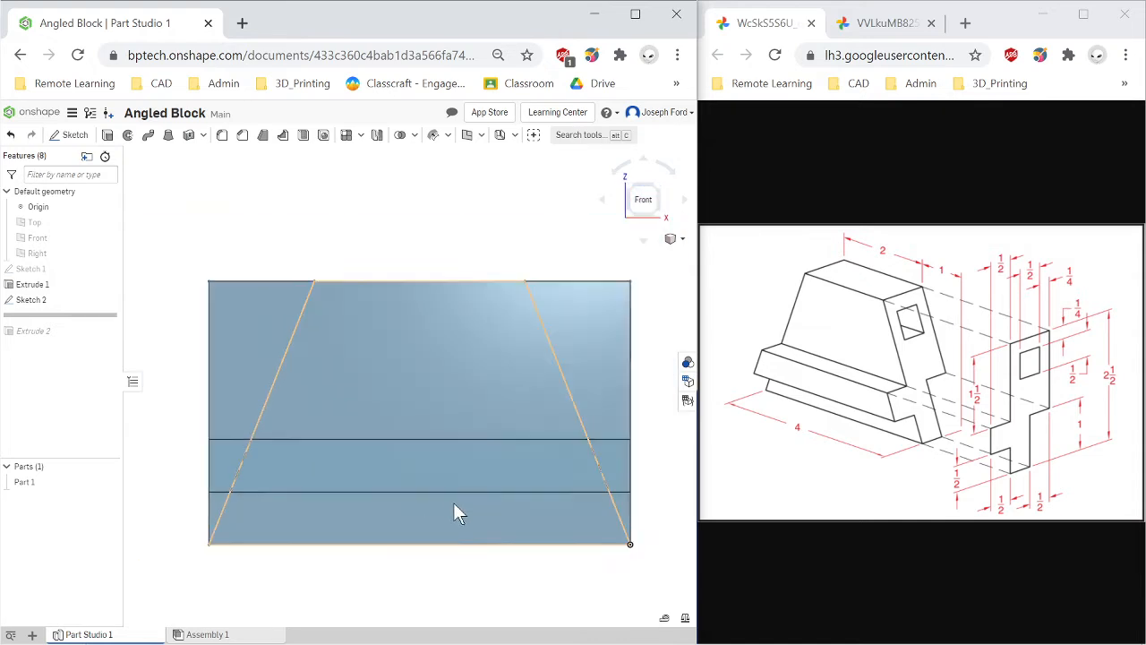
{"action": "scroll", "coordinate": [453, 506], "scroll_direction": "down", "scroll_amount": 3}
{"action": "left_click_drag", "start_coordinate": [62, 316], "coordinate": [65, 344]}
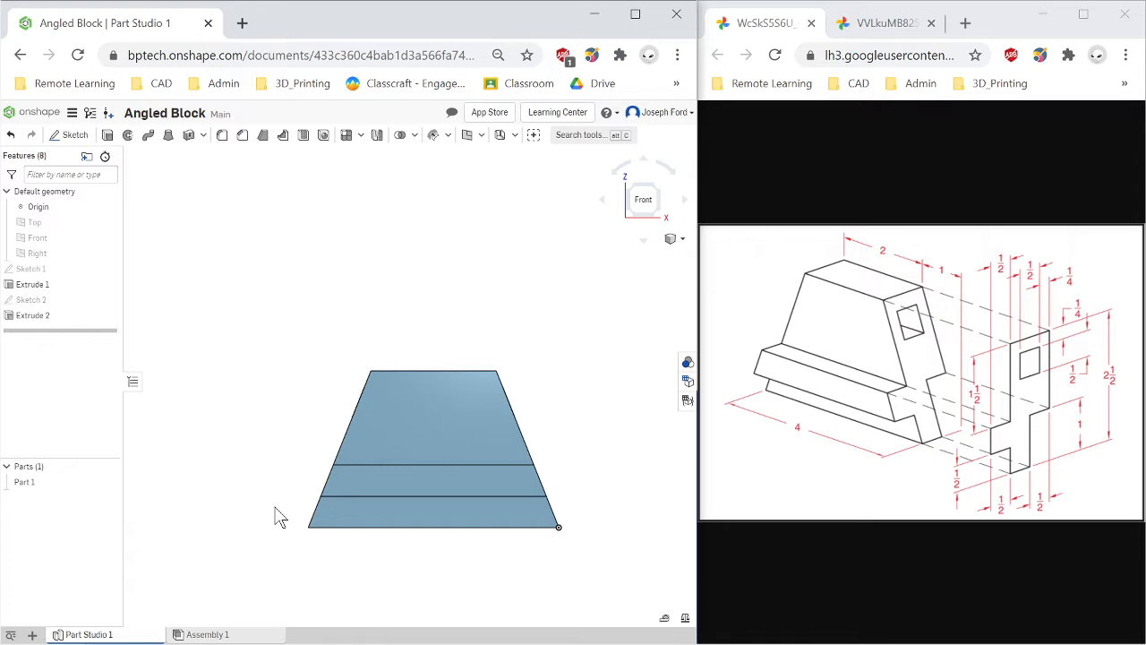
Orbit and zoom the completed model once more to study how the two extrusions combine.
{"action": "key", "text": "Left"}
{"action": "key", "text": "Left"}
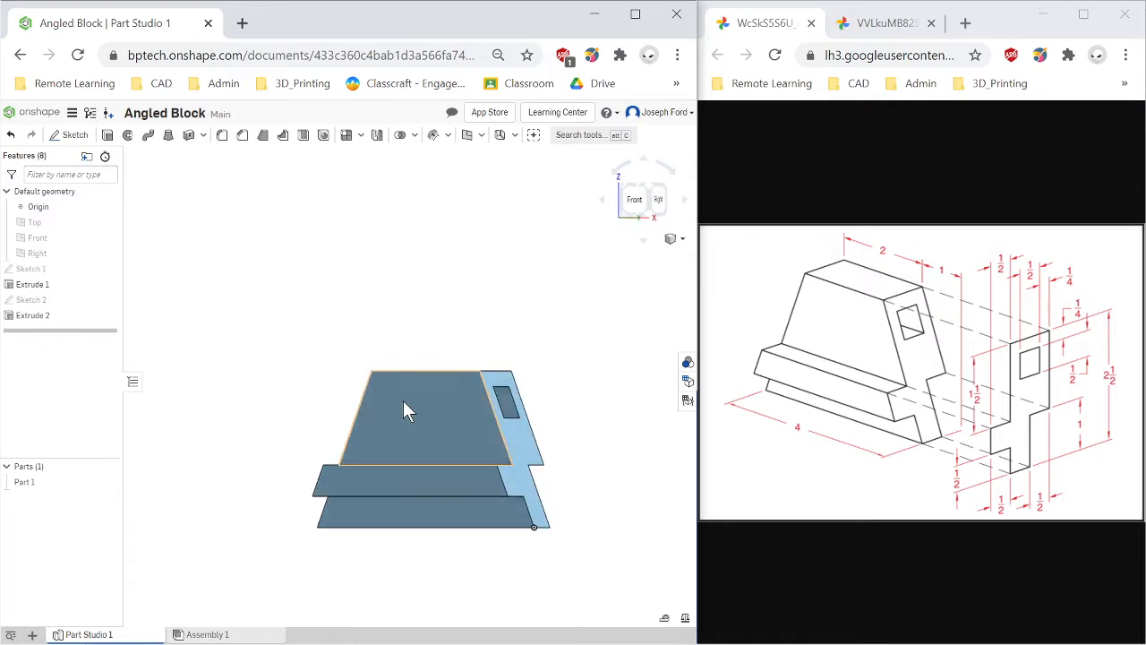
{"action": "key", "text": "Right"}
{"action": "key", "text": "Left"}
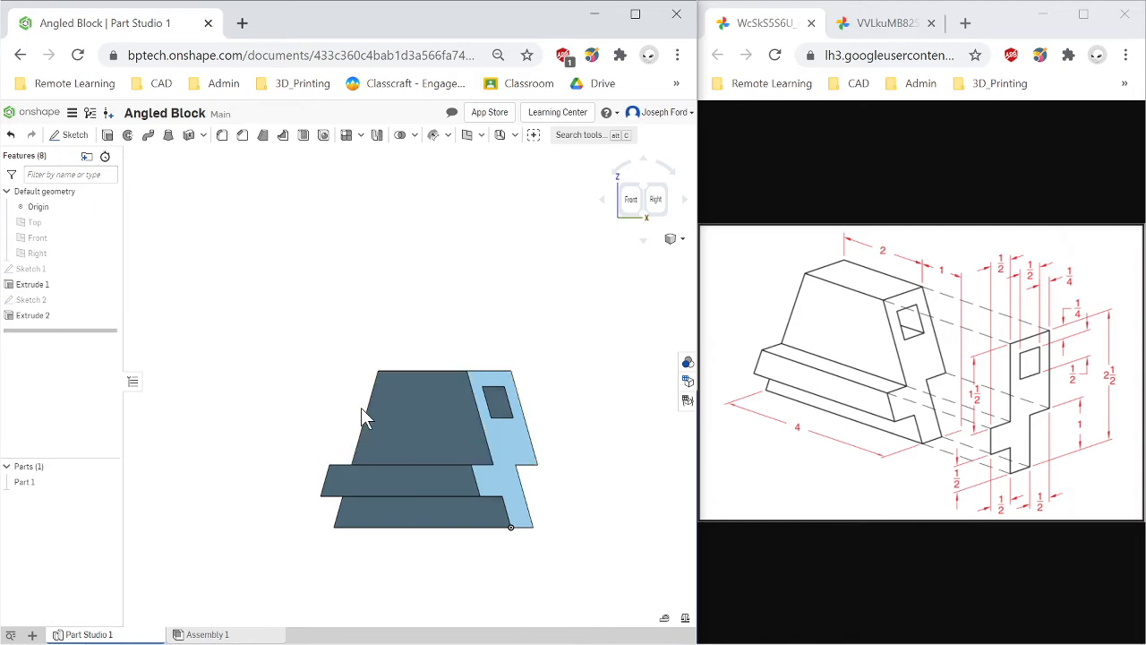
{"action": "key", "text": "Right"}
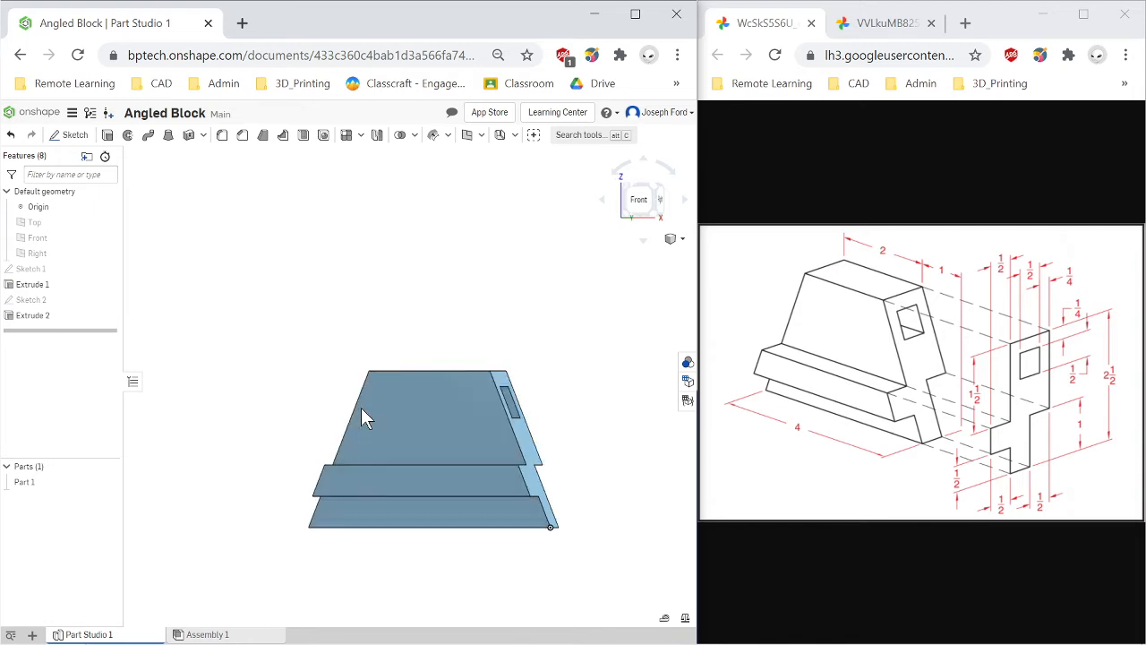
{"action": "left_click", "coordinate": [638, 199]}
{"action": "scroll", "coordinate": [256, 622], "scroll_direction": "down", "scroll_amount": 3}
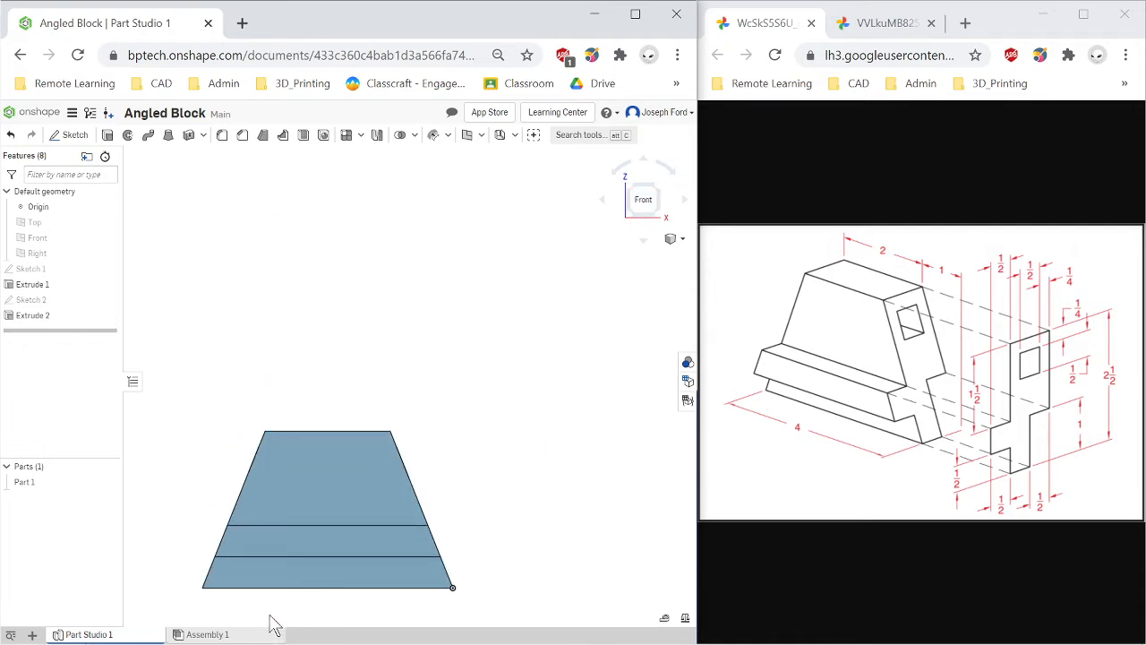
{"action": "scroll", "coordinate": [270, 622], "scroll_direction": "up", "scroll_amount": 2}
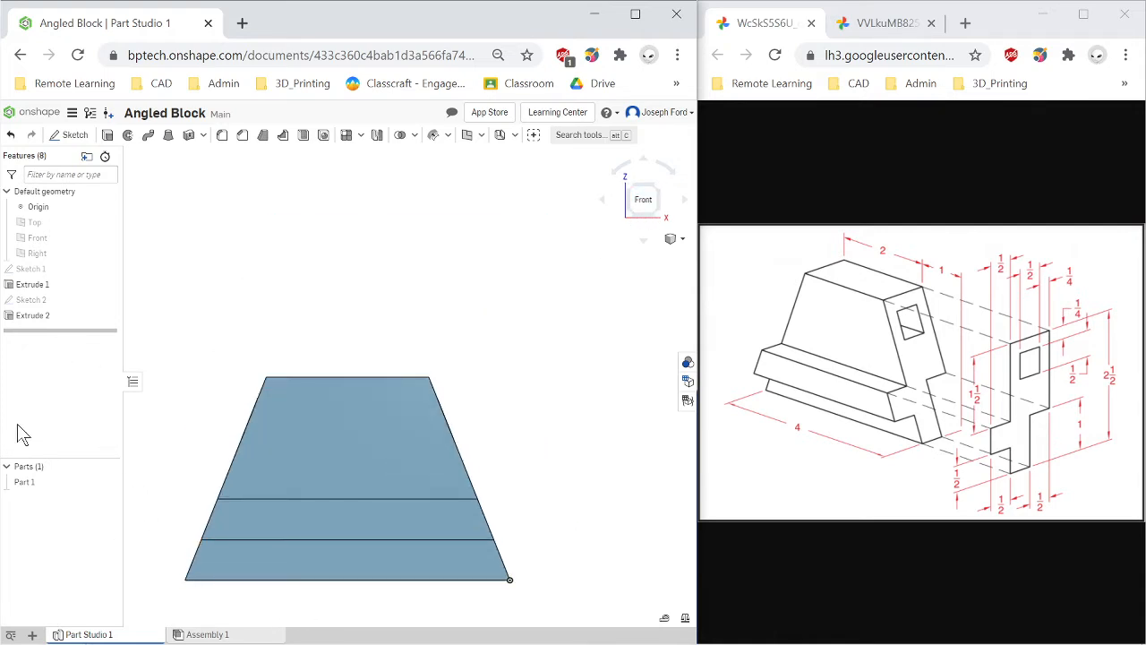
Create a new Part Studio and start a sketch on its Right plane, viewed face-on.
{"action": "left_click", "coordinate": [33, 635]}
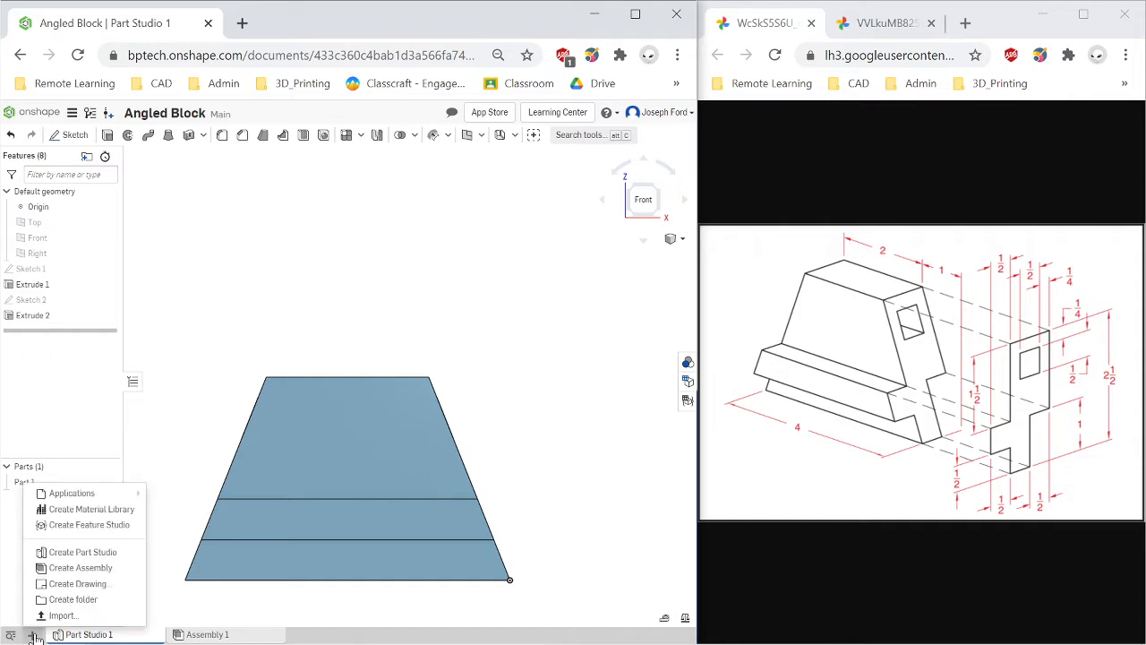
{"action": "left_click", "coordinate": [103, 557]}
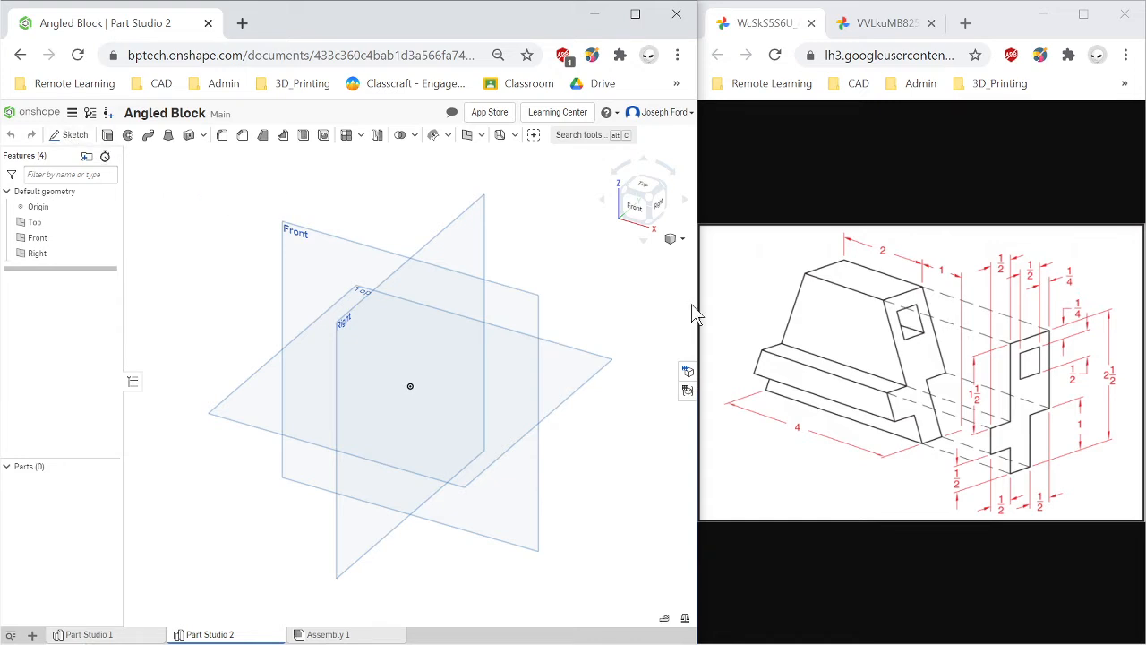
{"action": "left_click", "coordinate": [70, 135]}
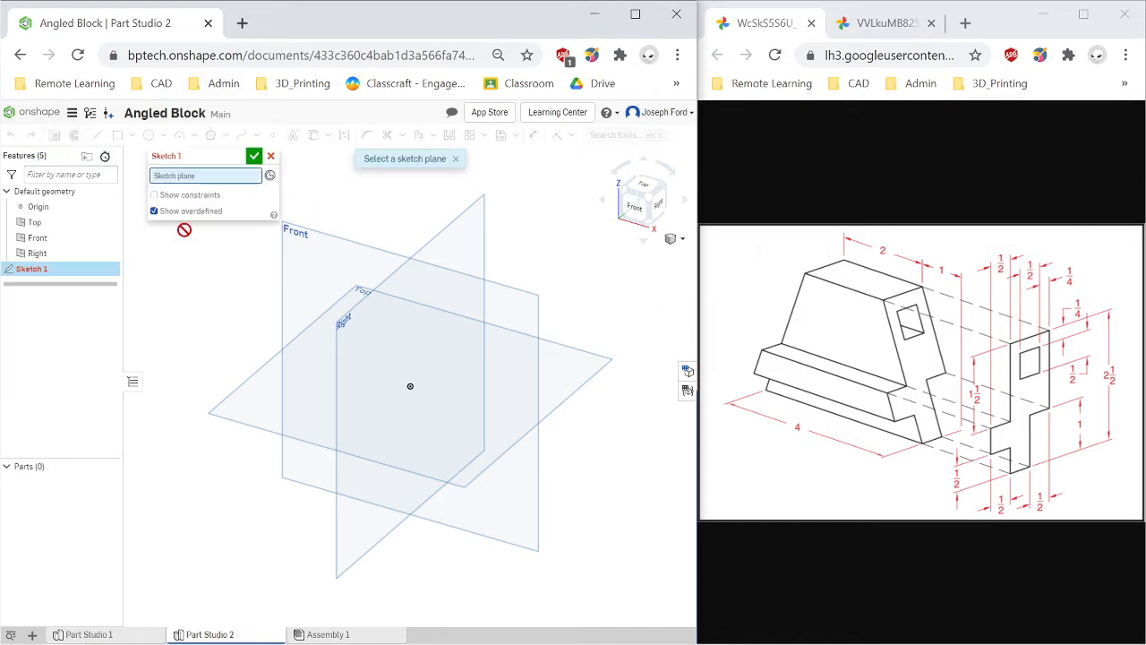
{"action": "left_click", "coordinate": [351, 343]}
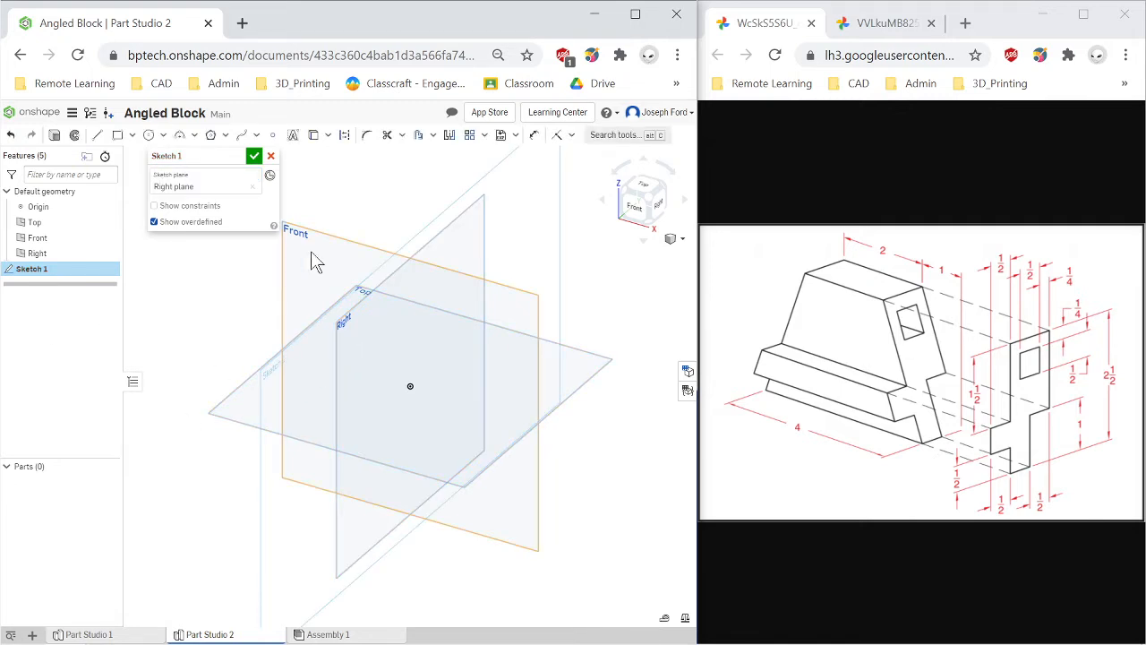
{"action": "left_click", "coordinate": [664, 211]}
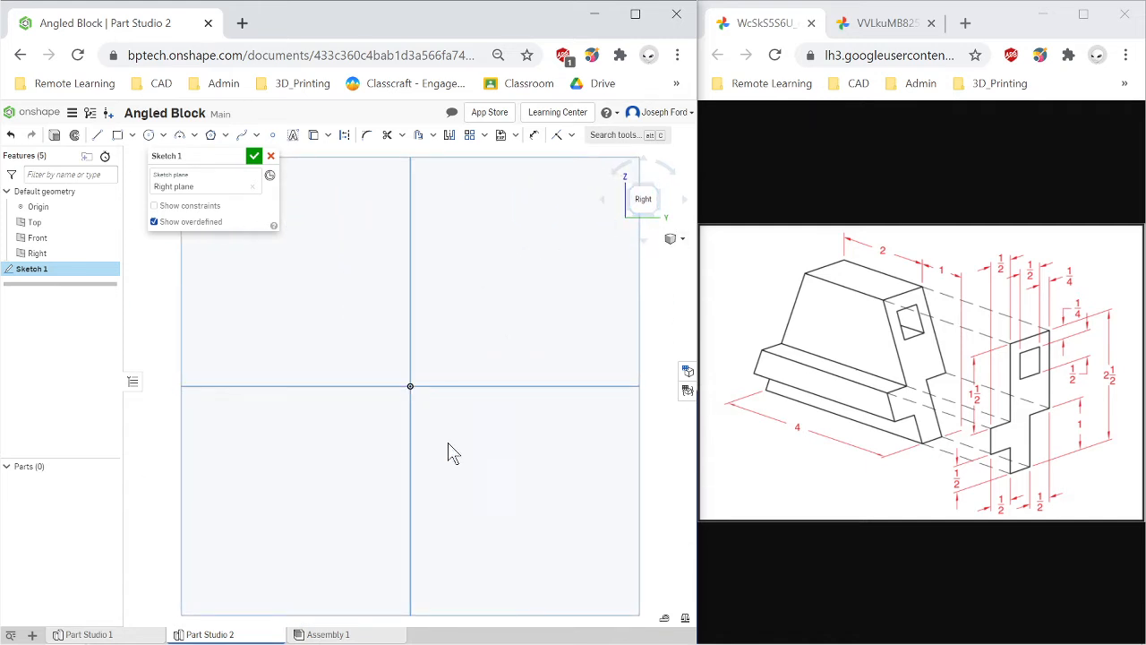
{"action": "scroll", "coordinate": [452, 458], "scroll_direction": "down", "scroll_amount": 5}
{"action": "scroll", "coordinate": [455, 489], "scroll_direction": "up", "scroll_amount": 3}
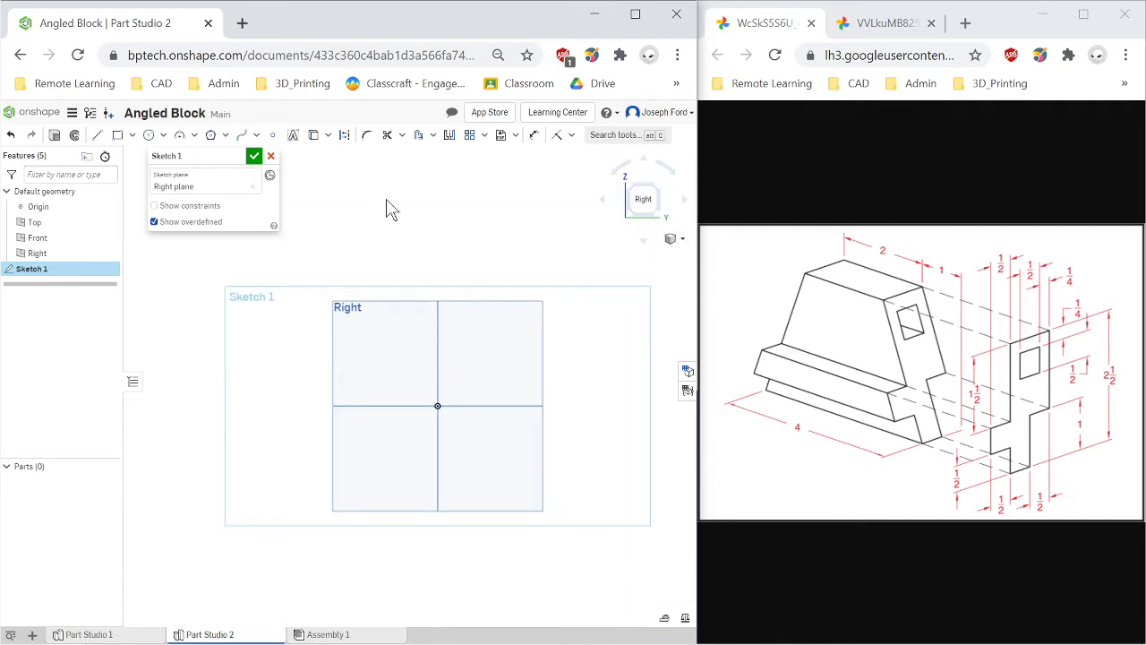
Draw the closed stepped outline of the block's side profile with the Line tool, starting and ending at the origin.
{"action": "left_click", "coordinate": [97, 134]}
{"action": "scroll", "coordinate": [436, 402], "scroll_direction": "up", "scroll_amount": 2}
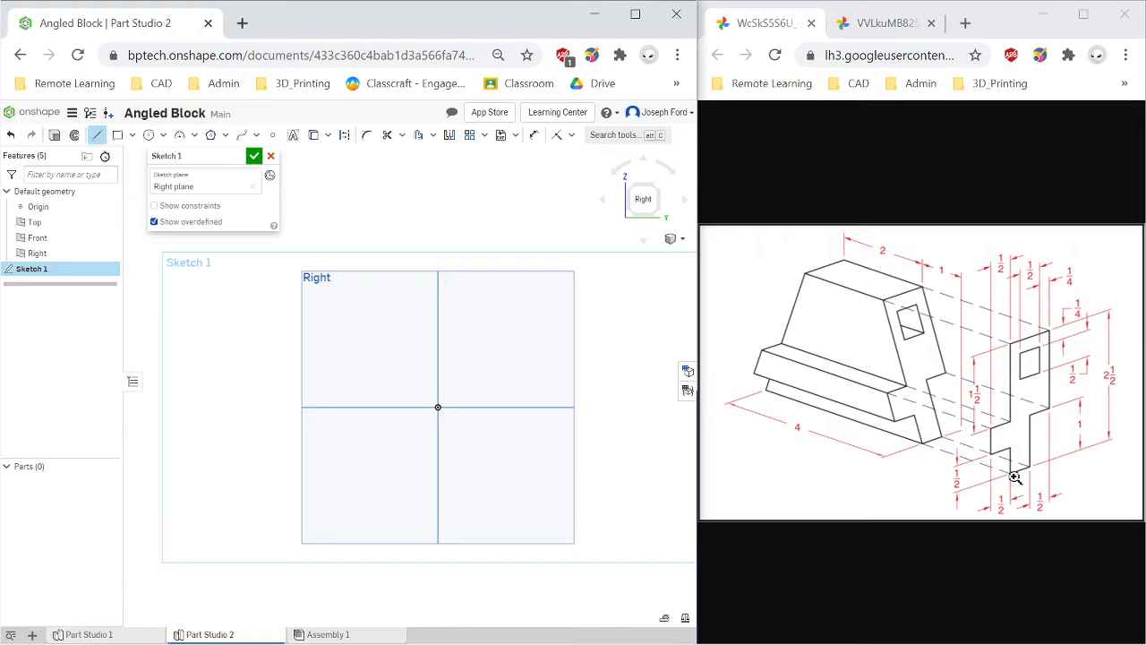
{"action": "left_click", "coordinate": [437, 407]}
{"action": "left_click", "coordinate": [466, 407]}
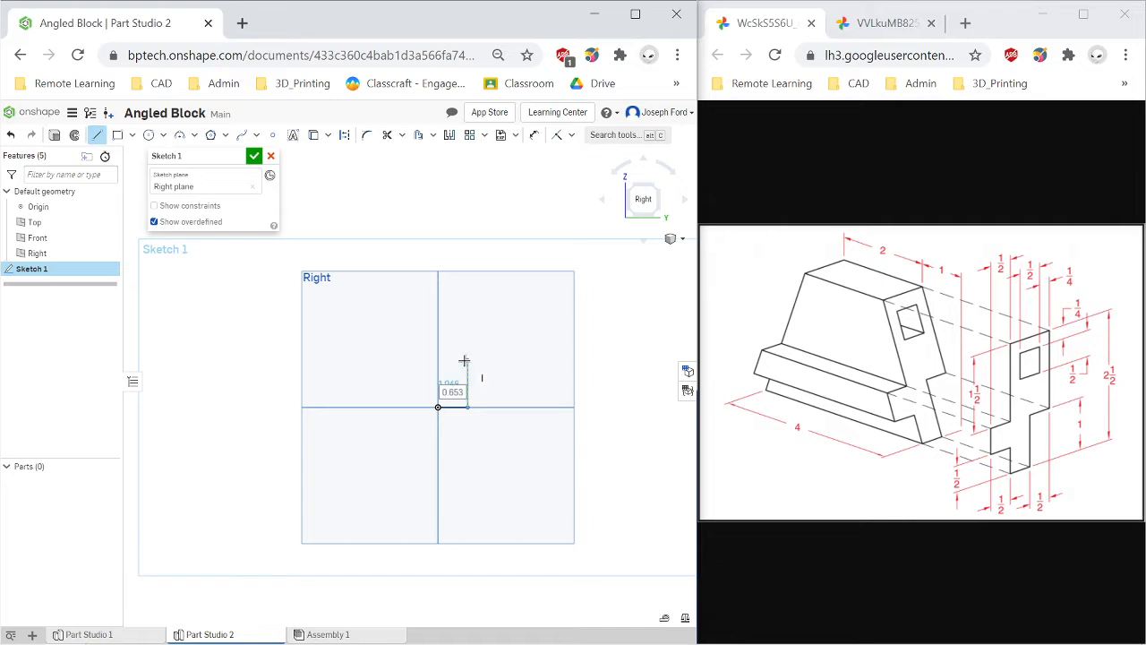
{"action": "left_click", "coordinate": [465, 360]}
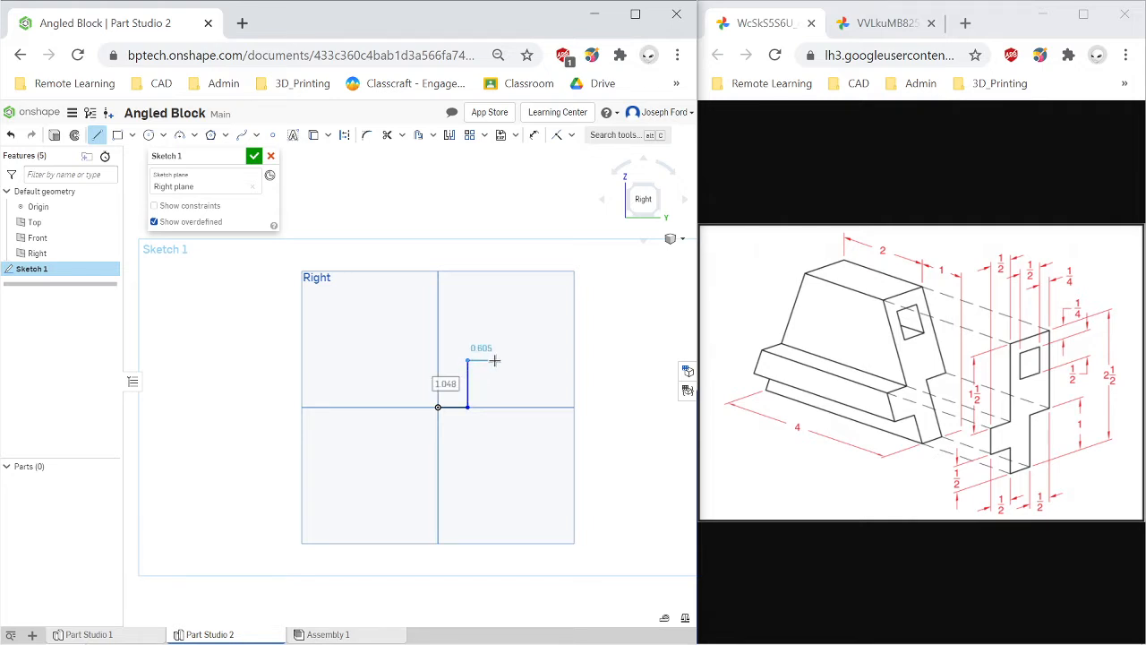
{"action": "left_click", "coordinate": [495, 360]}
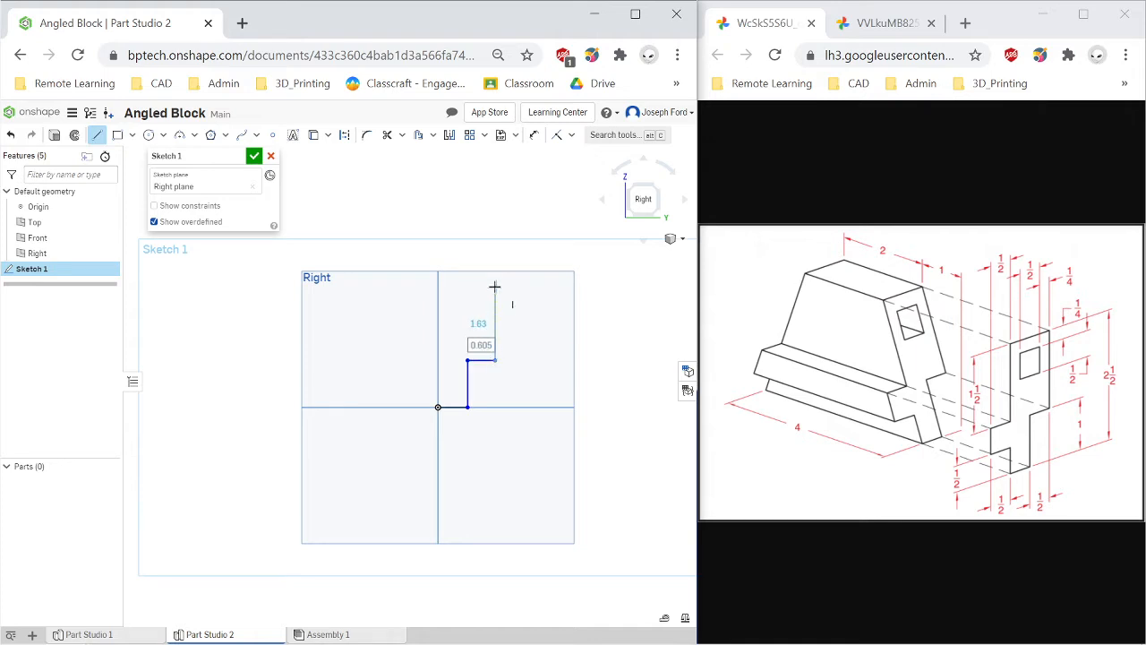
{"action": "left_click", "coordinate": [494, 287]}
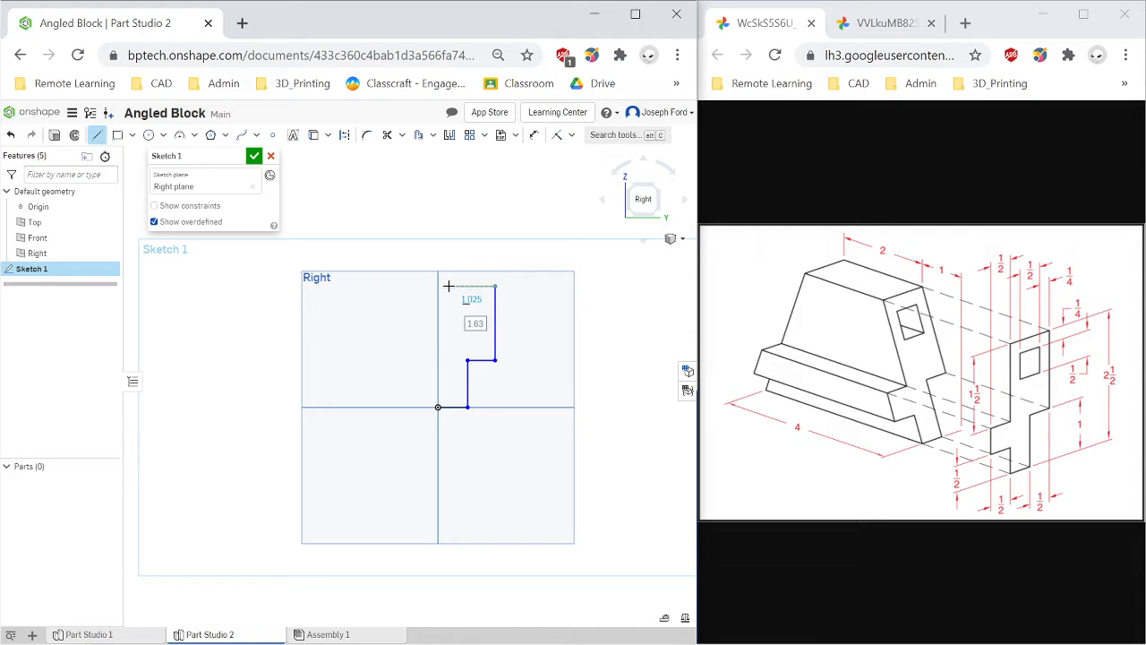
{"action": "left_click", "coordinate": [449, 286]}
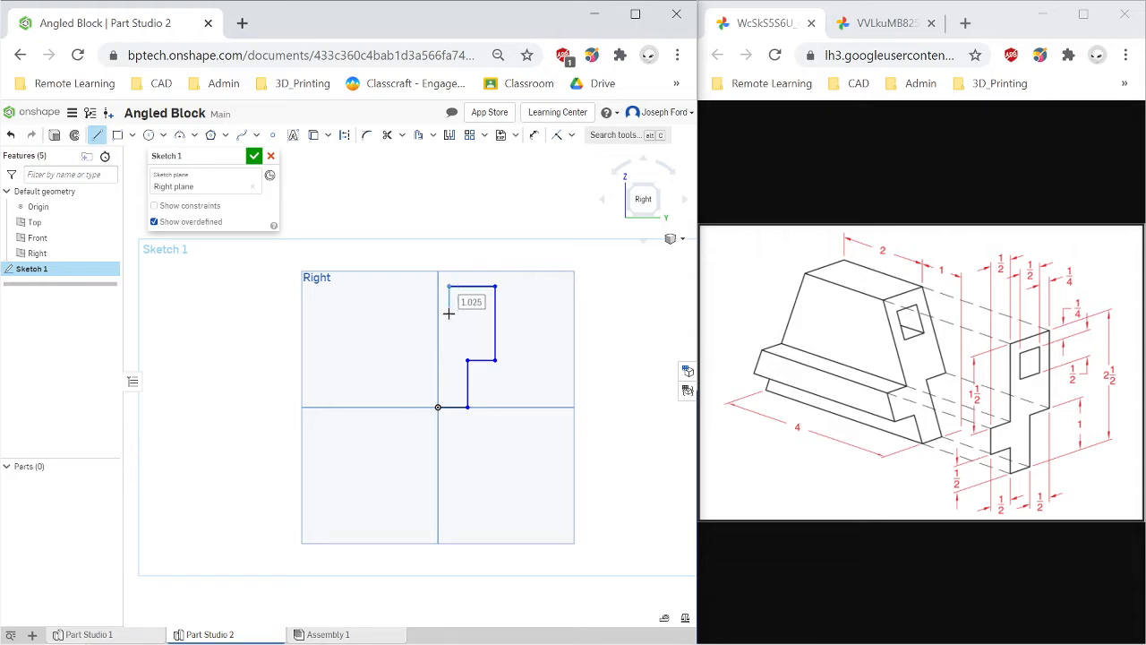
{"action": "left_click", "coordinate": [450, 360]}
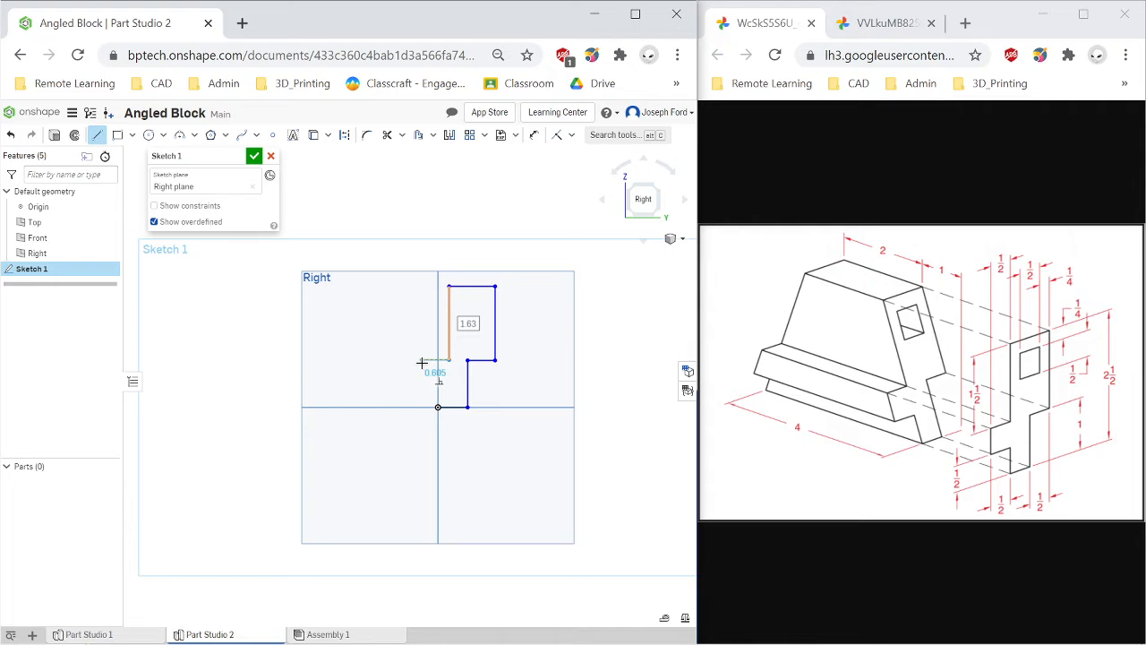
{"action": "left_click", "coordinate": [422, 361]}
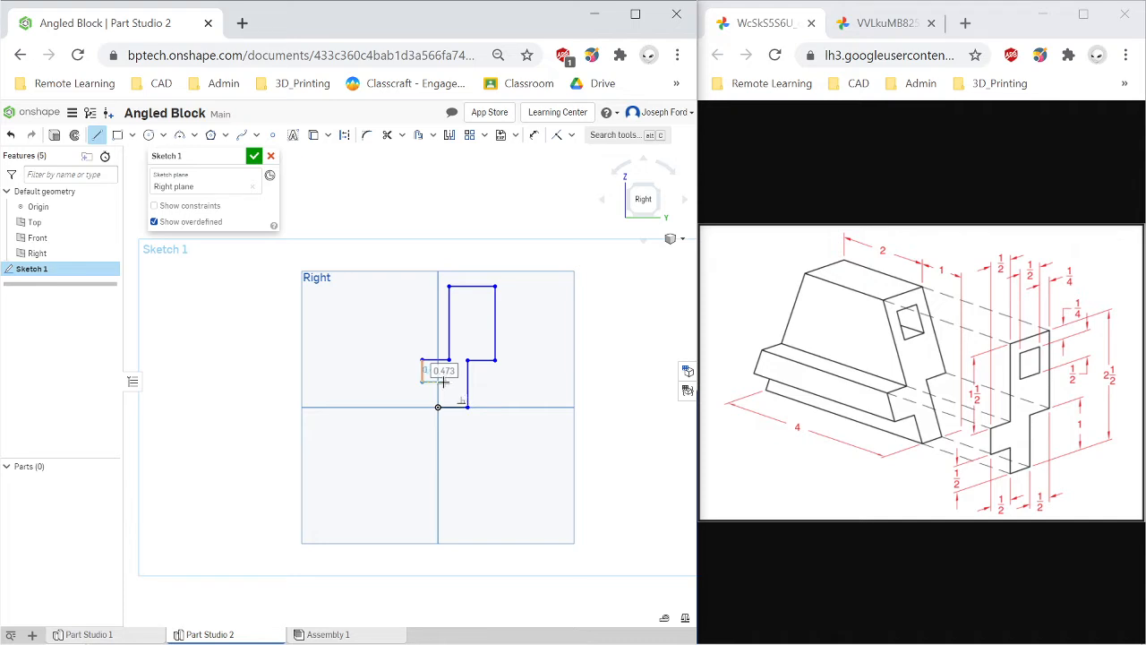
{"action": "left_click", "coordinate": [438, 382]}
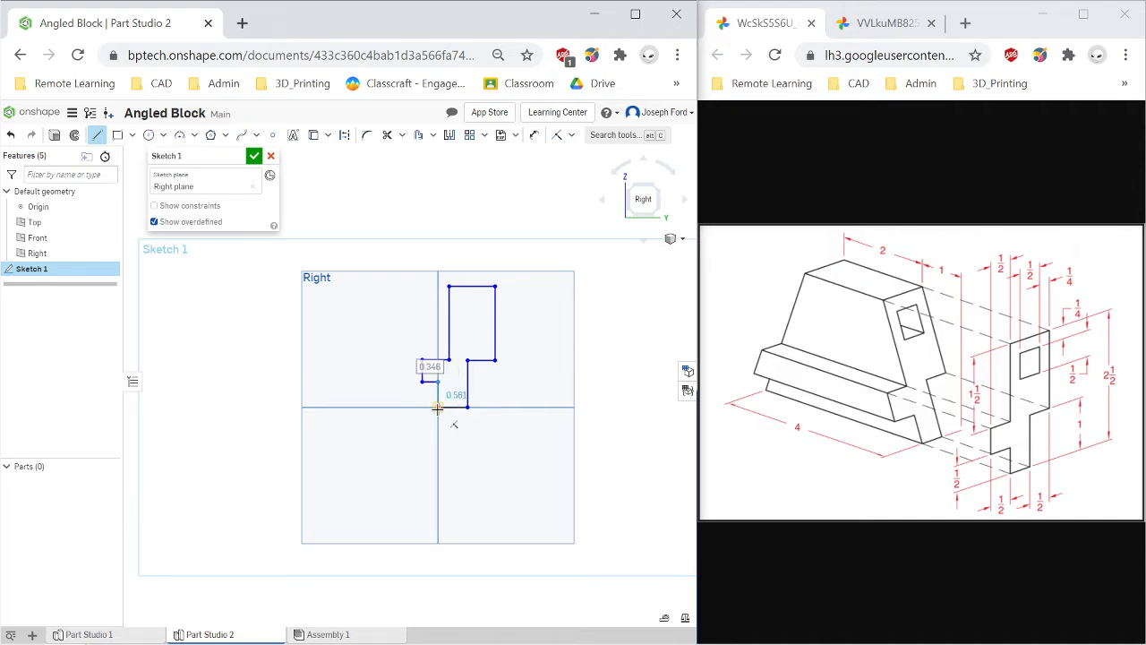
{"action": "left_click", "coordinate": [434, 410]}
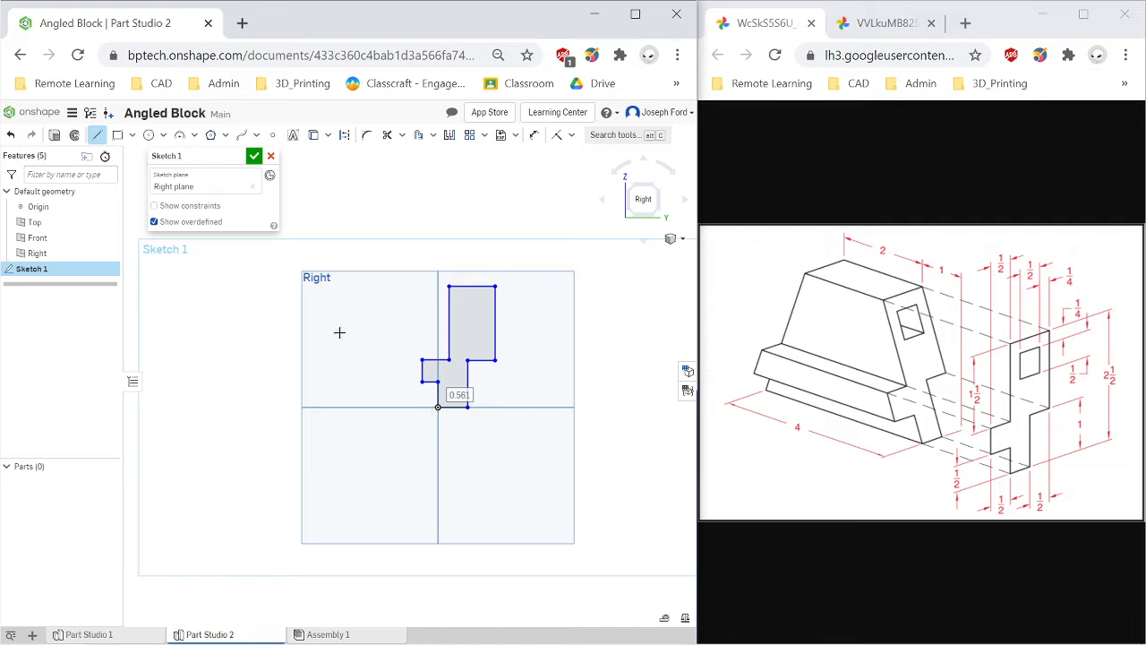
Drag the profile's tall left edge onto the vertical axis through the origin.
{"action": "scroll", "coordinate": [339, 332], "scroll_direction": "up", "scroll_amount": 2}
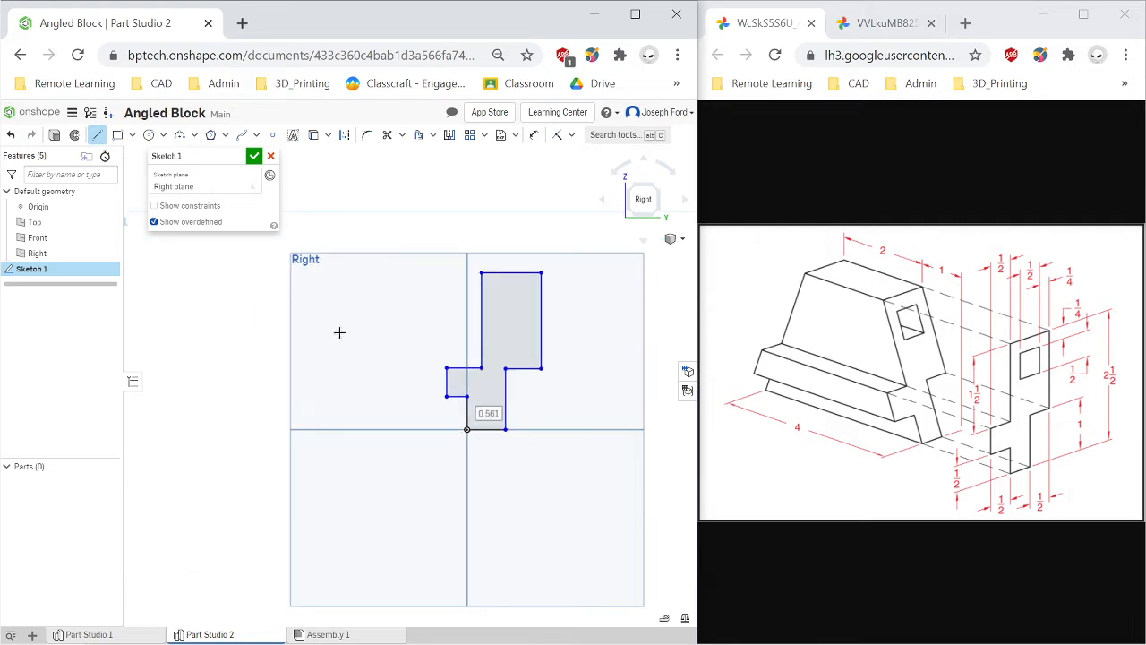
{"action": "left_click", "coordinate": [98, 139]}
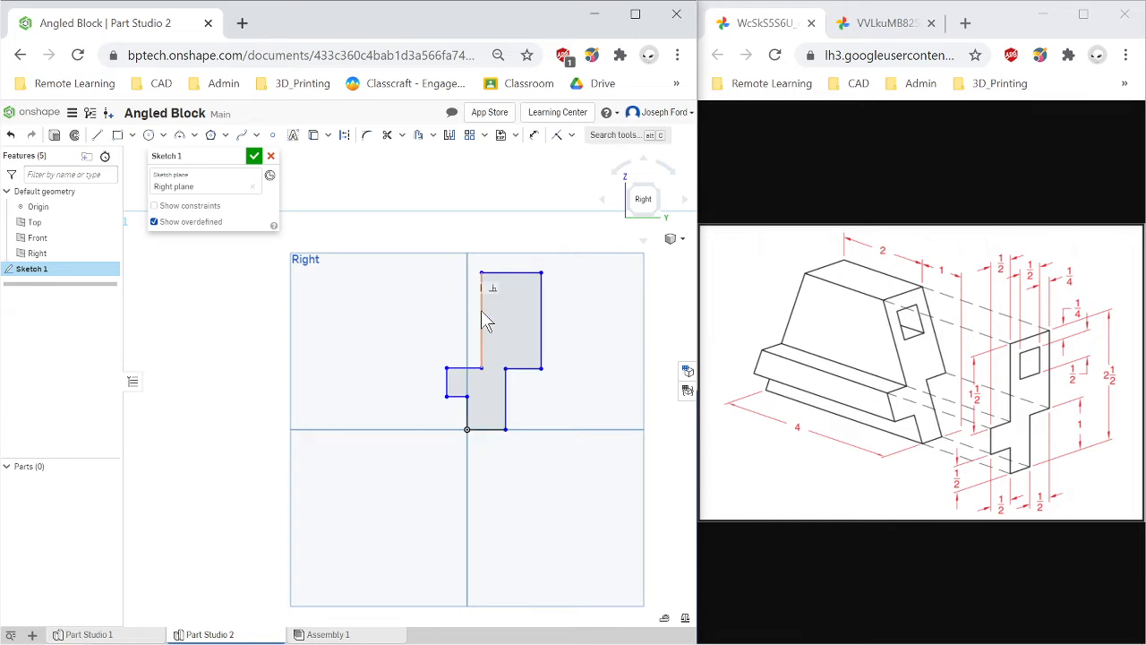
{"action": "left_click_drag", "start_coordinate": [482, 311], "coordinate": [468, 316]}
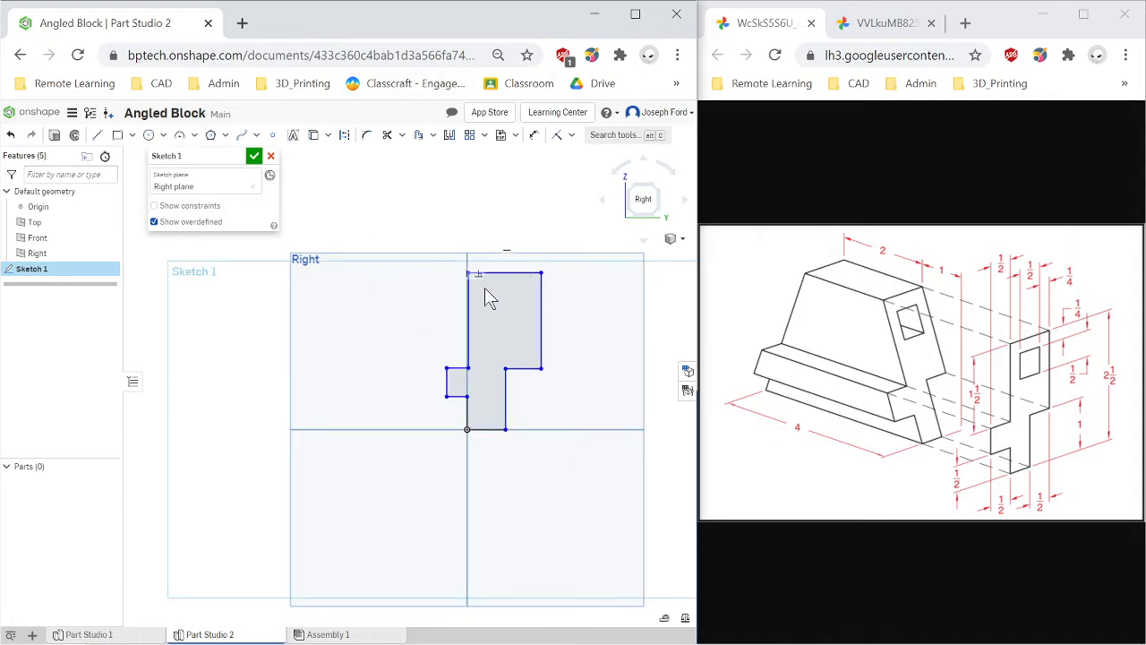
Dimension the profile's overall height as 2.5 in.
{"action": "left_click", "coordinate": [535, 138]}
{"action": "left_click", "coordinate": [489, 271]}
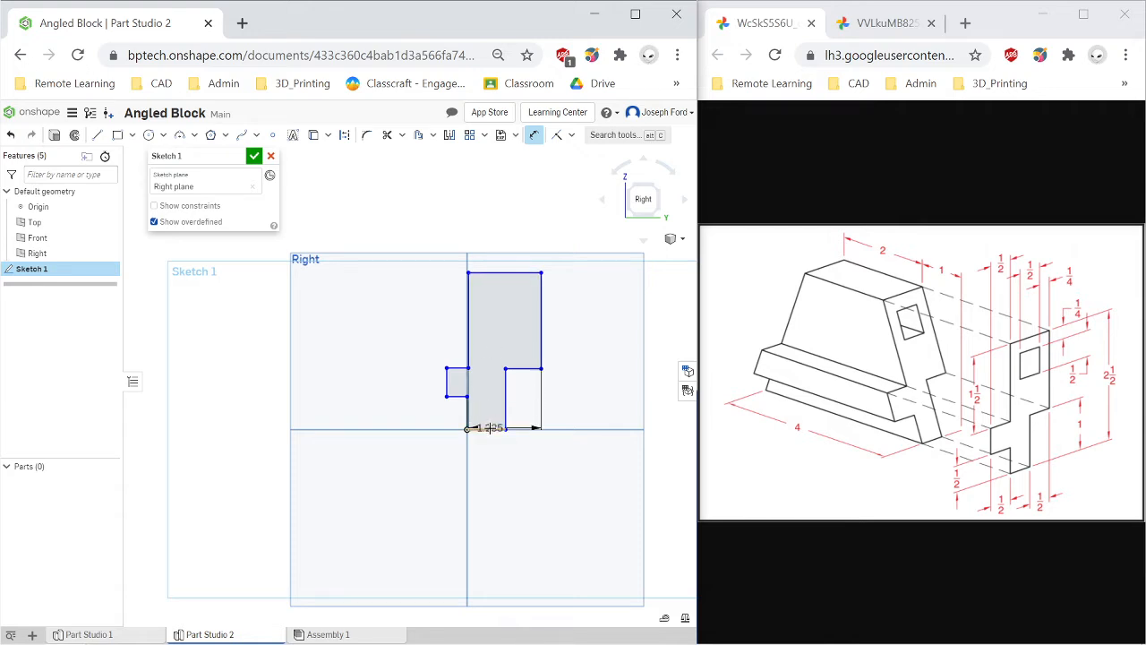
{"action": "left_click", "coordinate": [633, 334]}
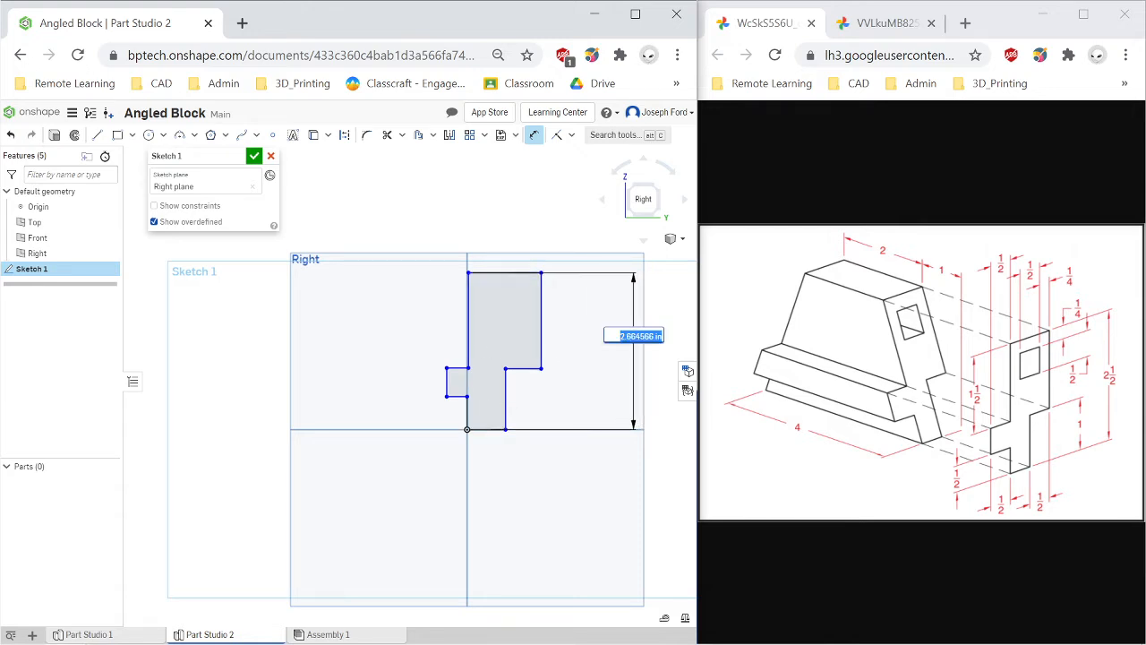
{"action": "type", "text": "2.5"}
{"action": "key", "text": "Return"}
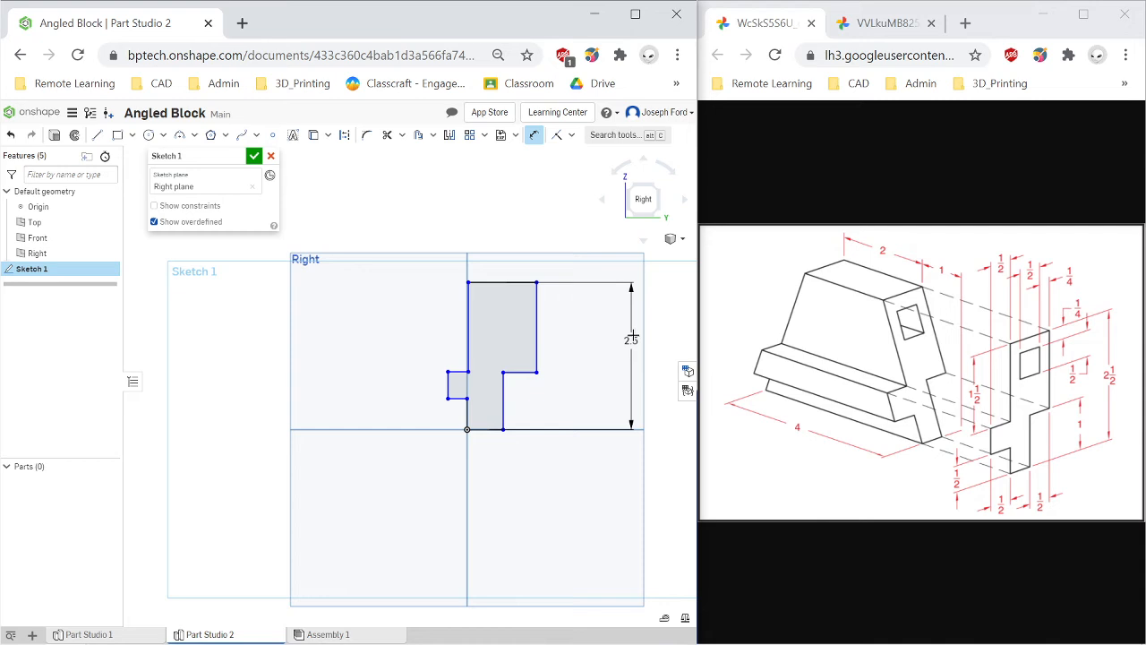
Dimension the upper part of the left side, from the top to the left tab, as 1.5 in.
{"action": "scroll", "coordinate": [448, 437], "scroll_direction": "up", "scroll_amount": 2}
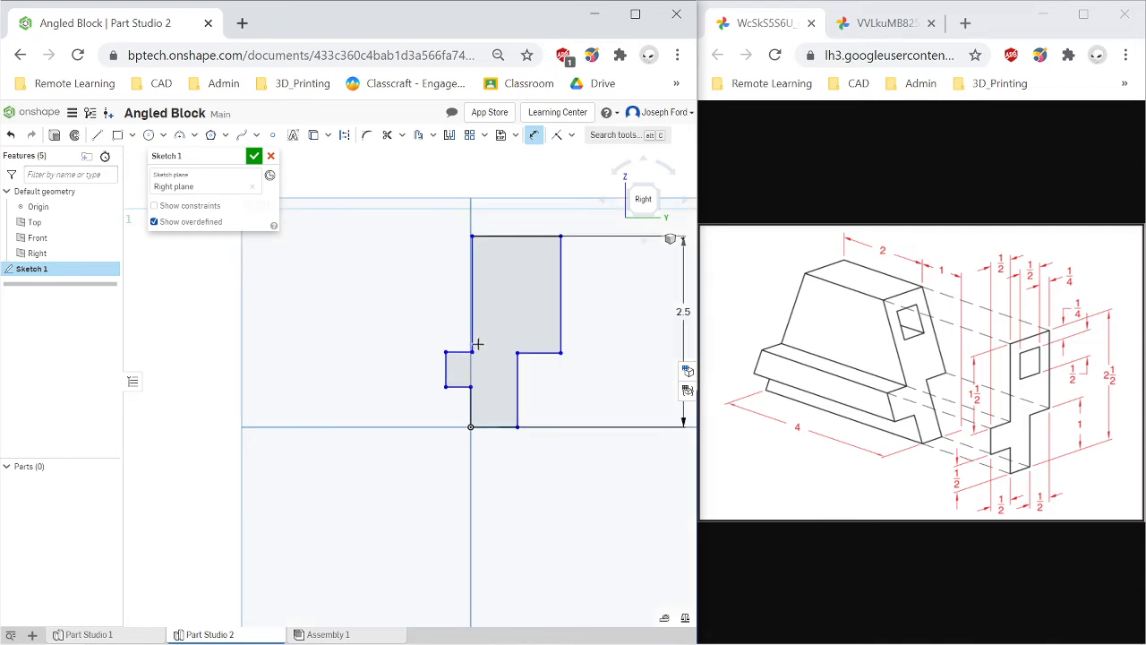
{"action": "left_click", "coordinate": [473, 306]}
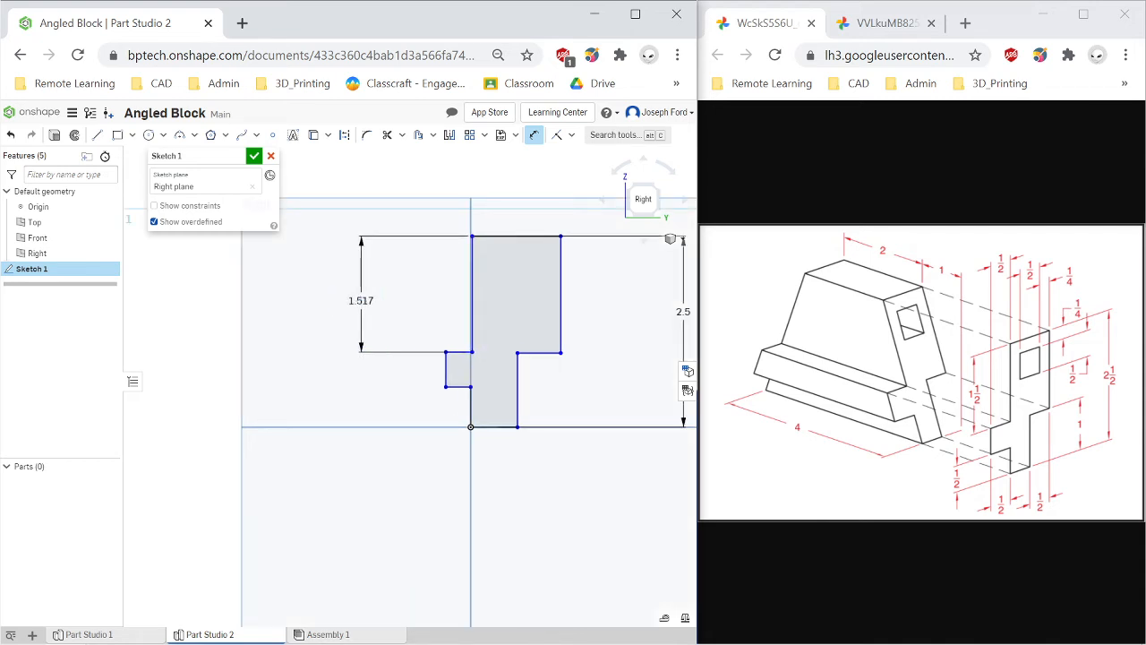
{"action": "left_click", "coordinate": [359, 302]}
{"action": "type", "text": "1.5"}
{"action": "key", "text": "Return"}
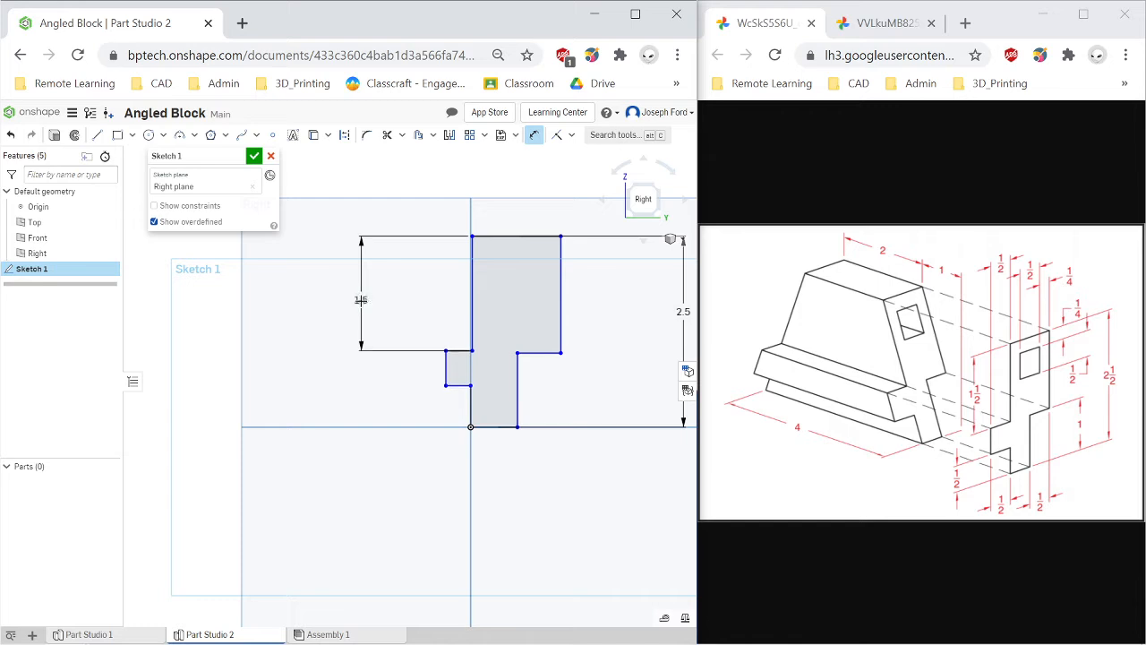
Dimension the upper right edge's height as 1.5 in.
{"action": "left_click", "coordinate": [562, 290]}
{"action": "left_click", "coordinate": [596, 291]}
{"action": "type", "text": "1"}
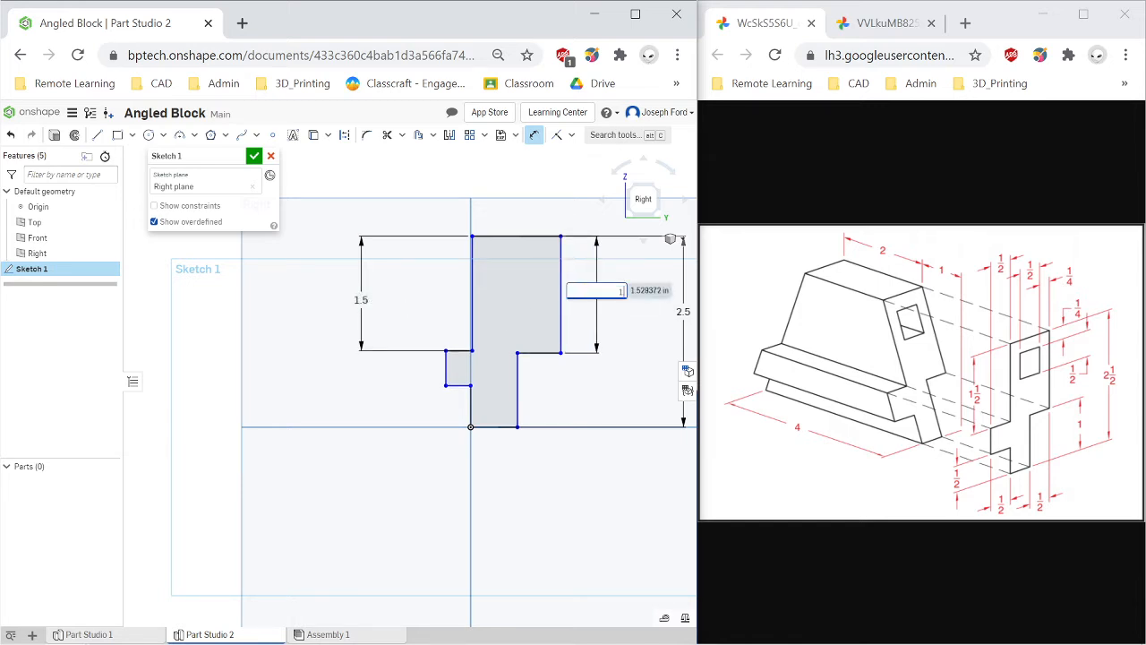
{"action": "type", "text": ".5"}
{"action": "key", "text": "Return"}
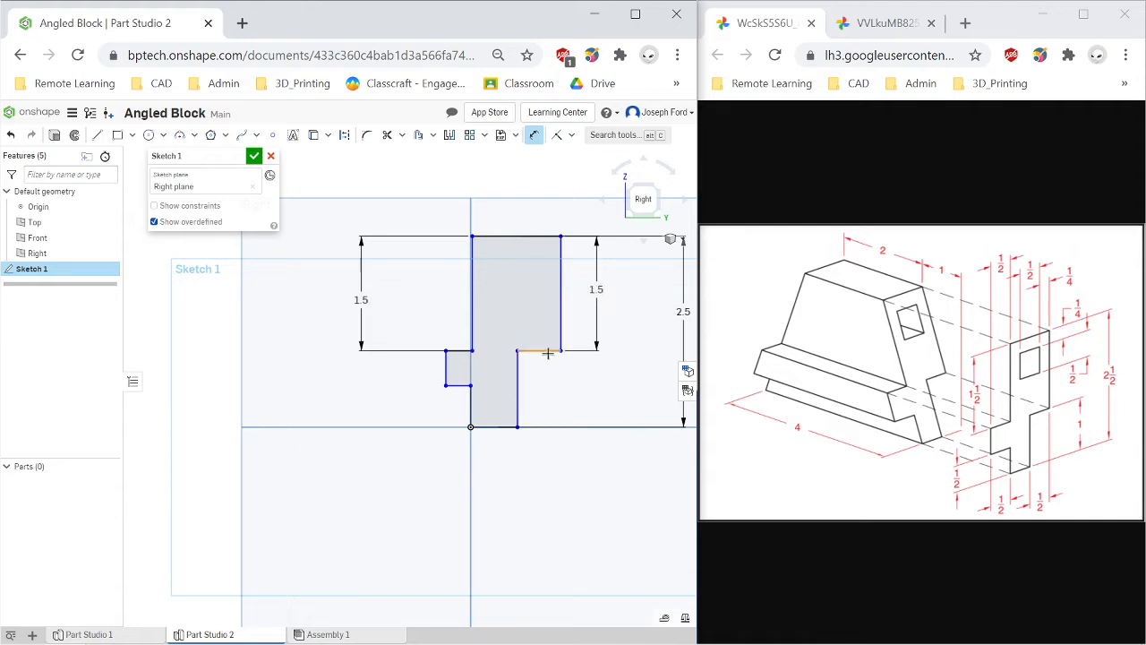
Dimension the top edge's width as 1 in.
{"action": "left_click", "coordinate": [509, 236]}
{"action": "left_click", "coordinate": [507, 186]}
{"action": "type", "text": "1.159"}
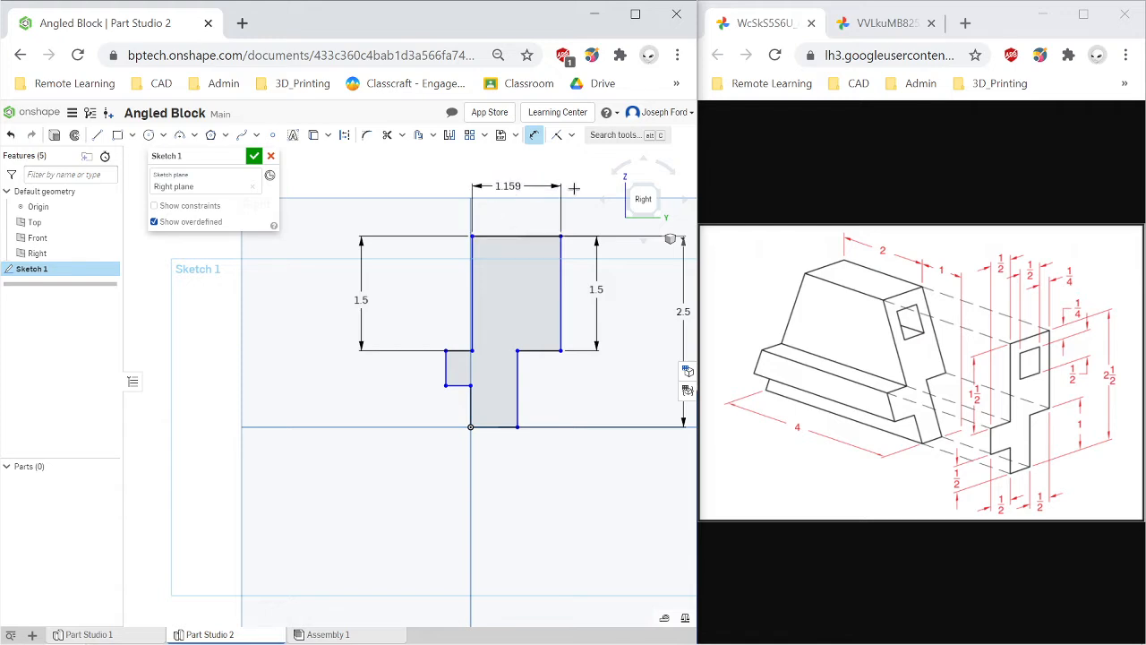
{"action": "key", "text": "Return"}
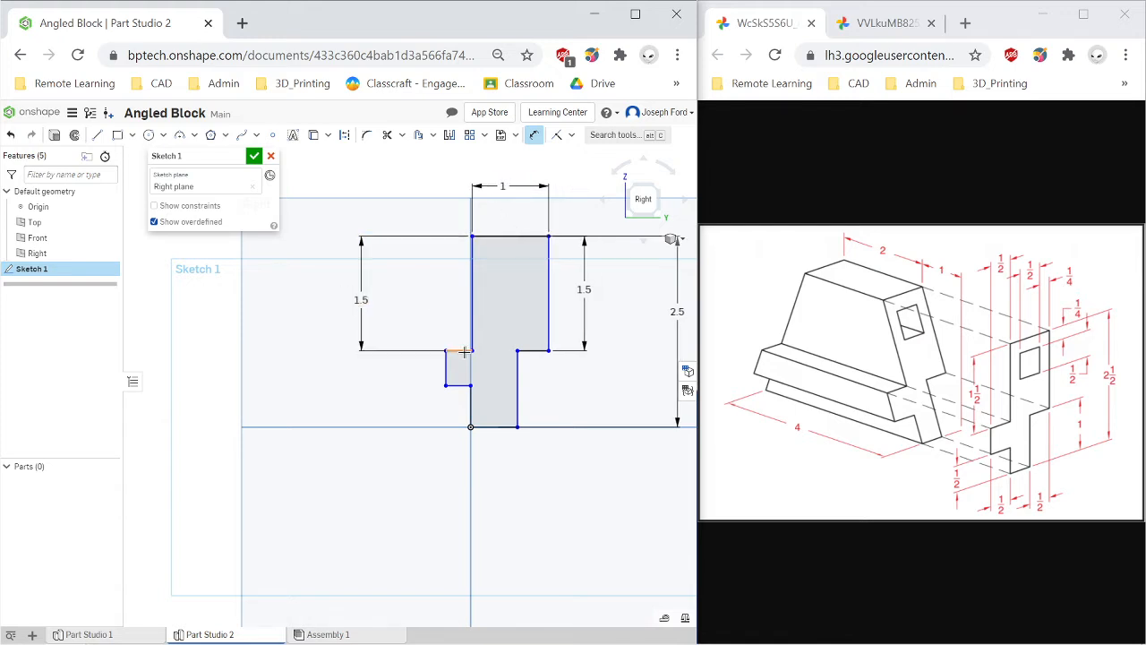
Dimension the left tab's bottom edge 0.5 in above the base.
{"action": "left_click", "coordinate": [456, 385]}
{"action": "left_click", "coordinate": [370, 412]}
{"action": "type", "text": "0.5"}
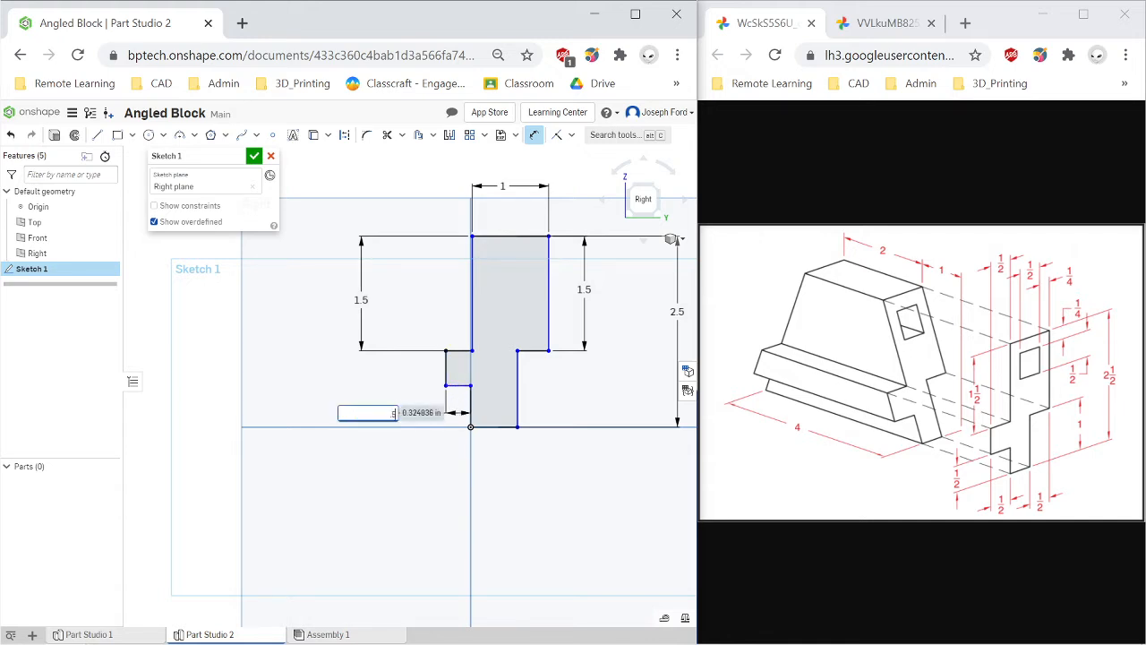
{"action": "key", "text": "Return"}
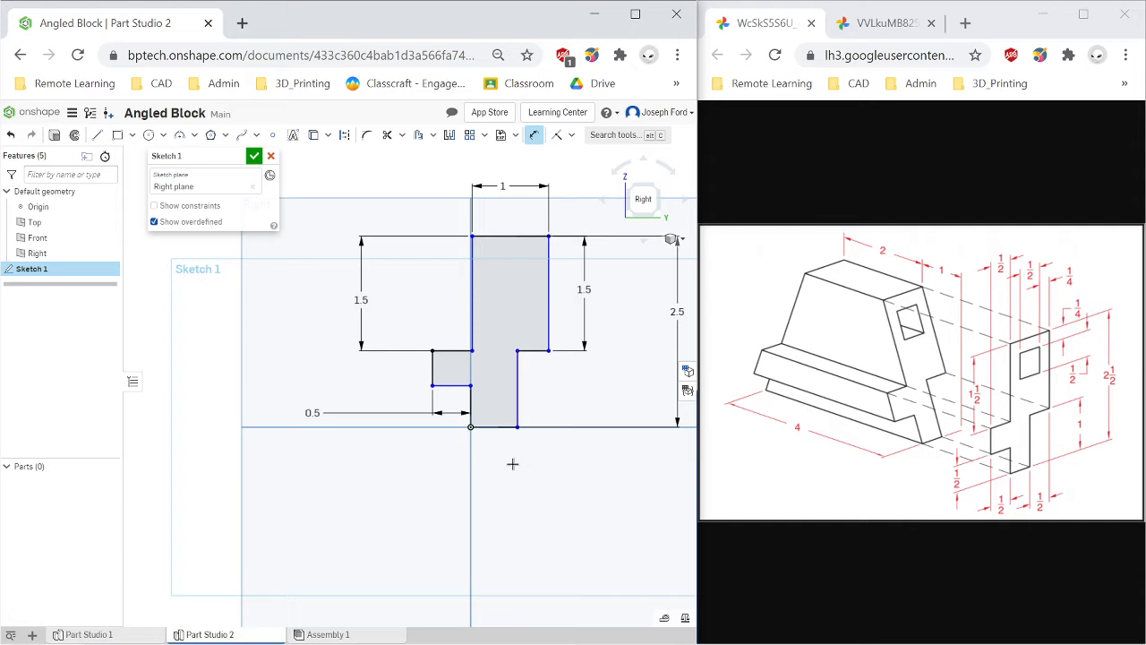
Dimension the bottom edge's width as 0.5 in.
{"action": "left_click", "coordinate": [499, 426]}
{"action": "left_click", "coordinate": [497, 475]}
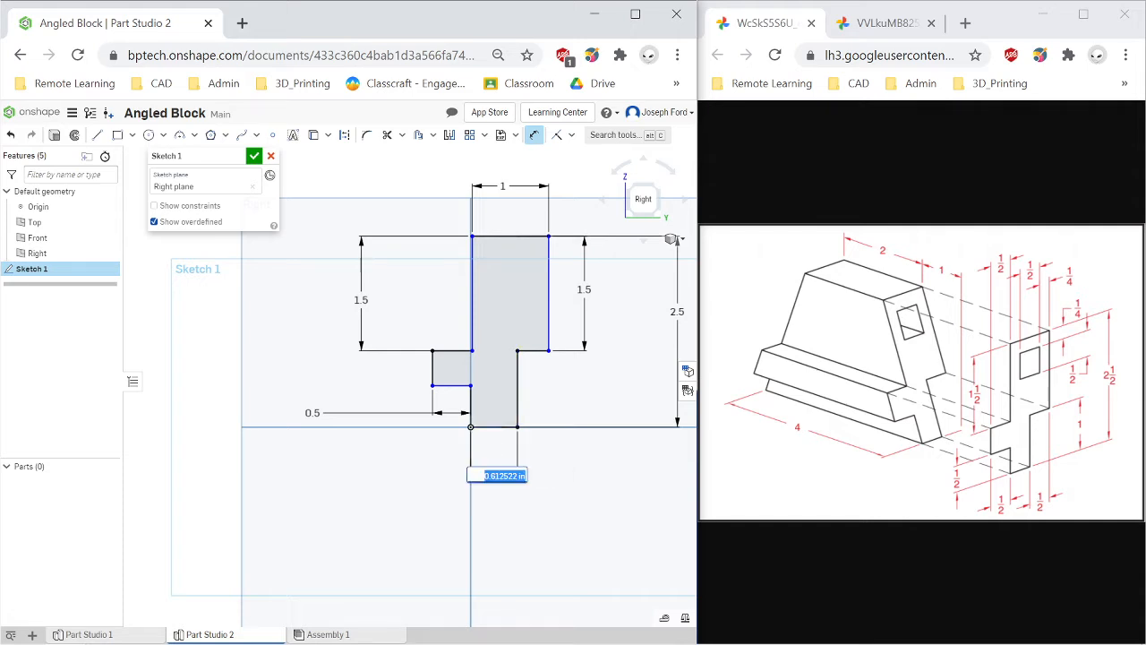
{"action": "type", "text": "0.5"}
{"action": "key", "text": "Return"}
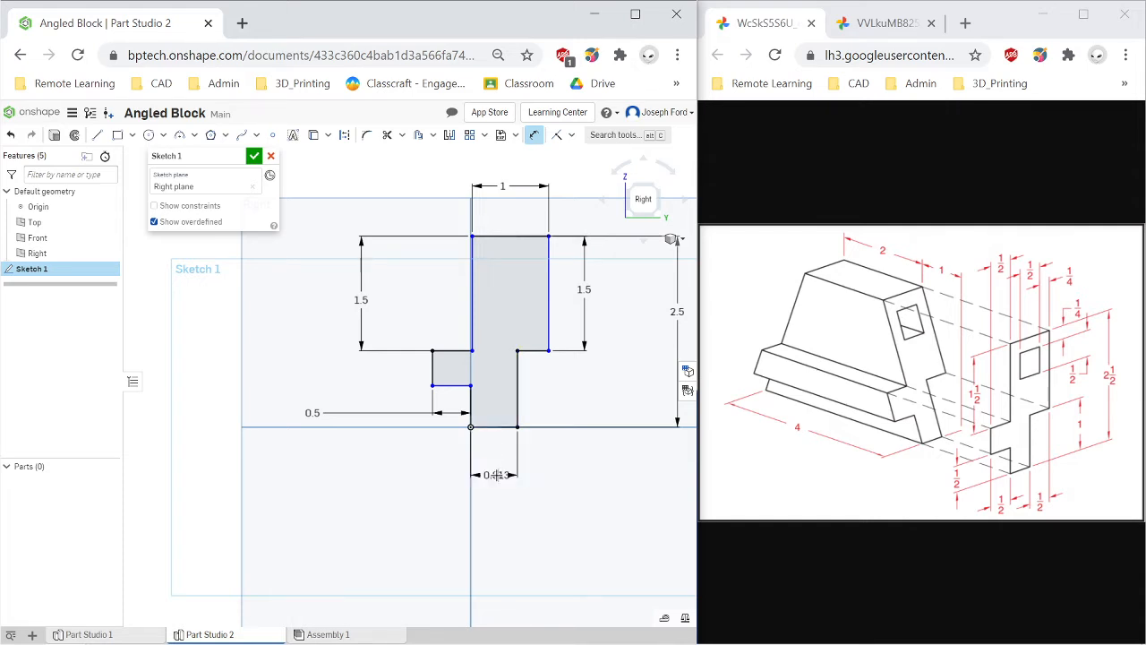
Dimension the lower right step's height above the base as 0.5 in.
{"action": "left_click", "coordinate": [528, 350]}
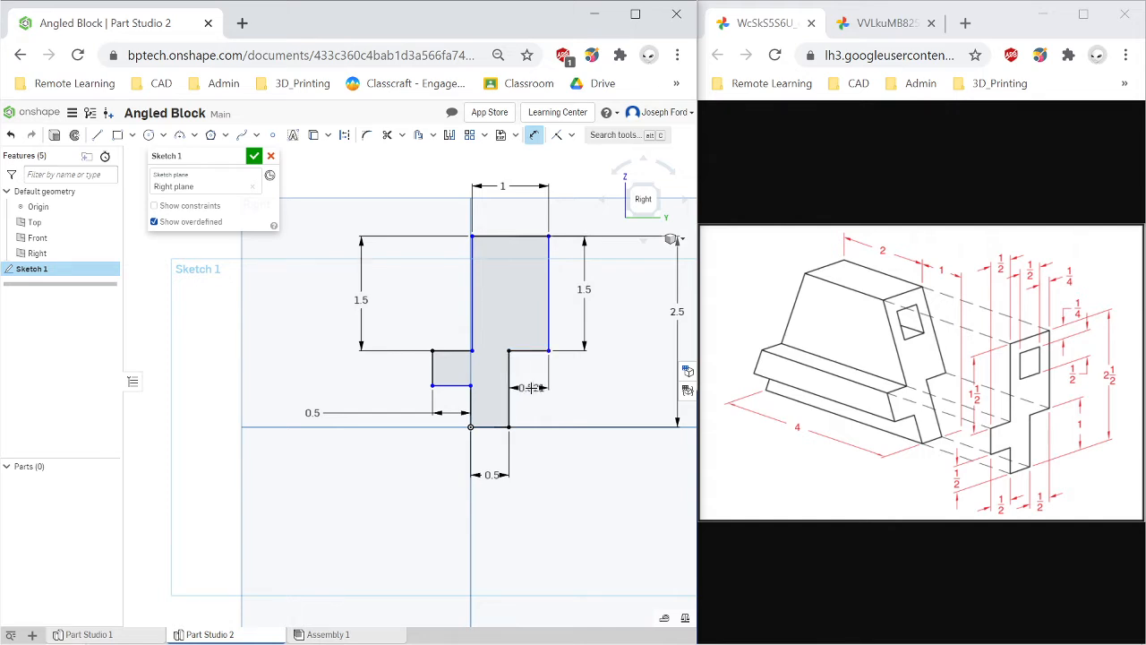
{"action": "left_click", "coordinate": [593, 403]}
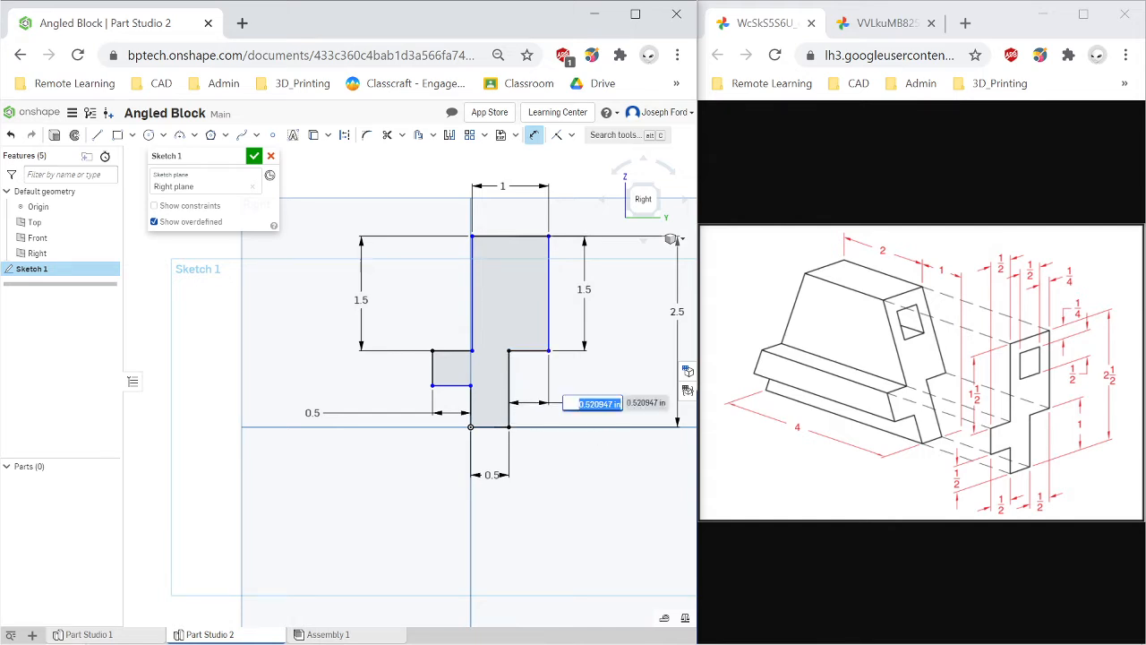
{"action": "type", "text": "0.5"}
{"action": "key", "text": "Return"}
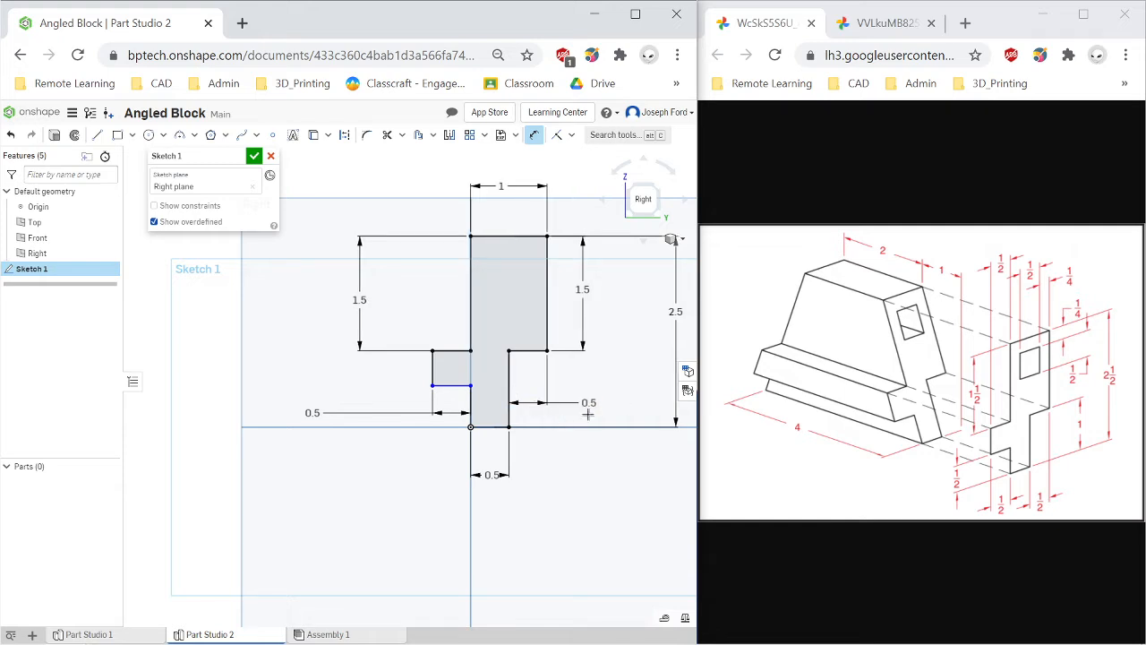
Dimension the left tab's outer edge height as 0.5 in.
{"action": "left_click", "coordinate": [472, 409]}
{"action": "key", "text": "Escape"}
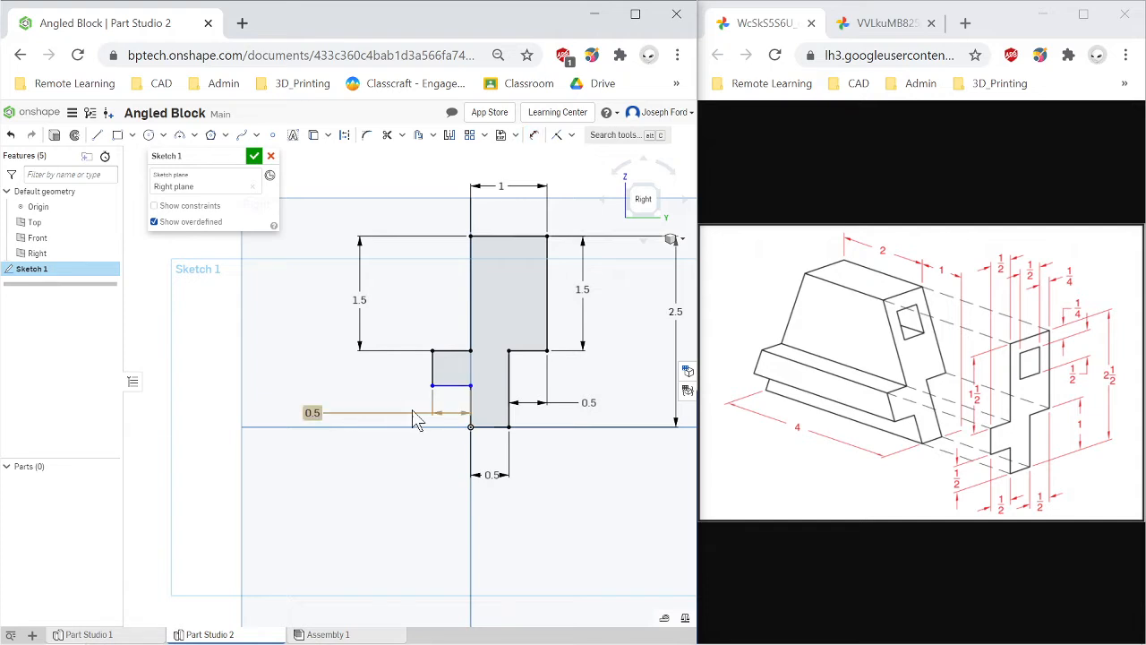
{"action": "key", "text": "d"}
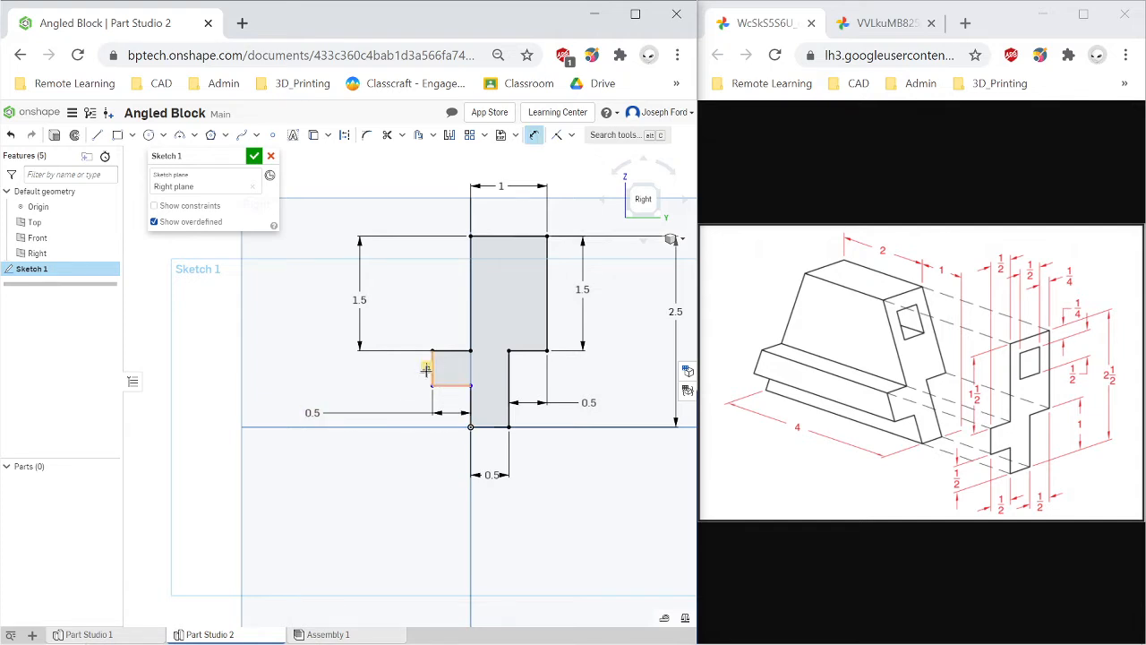
{"action": "left_click", "coordinate": [430, 370]}
{"action": "key", "text": "Escape"}
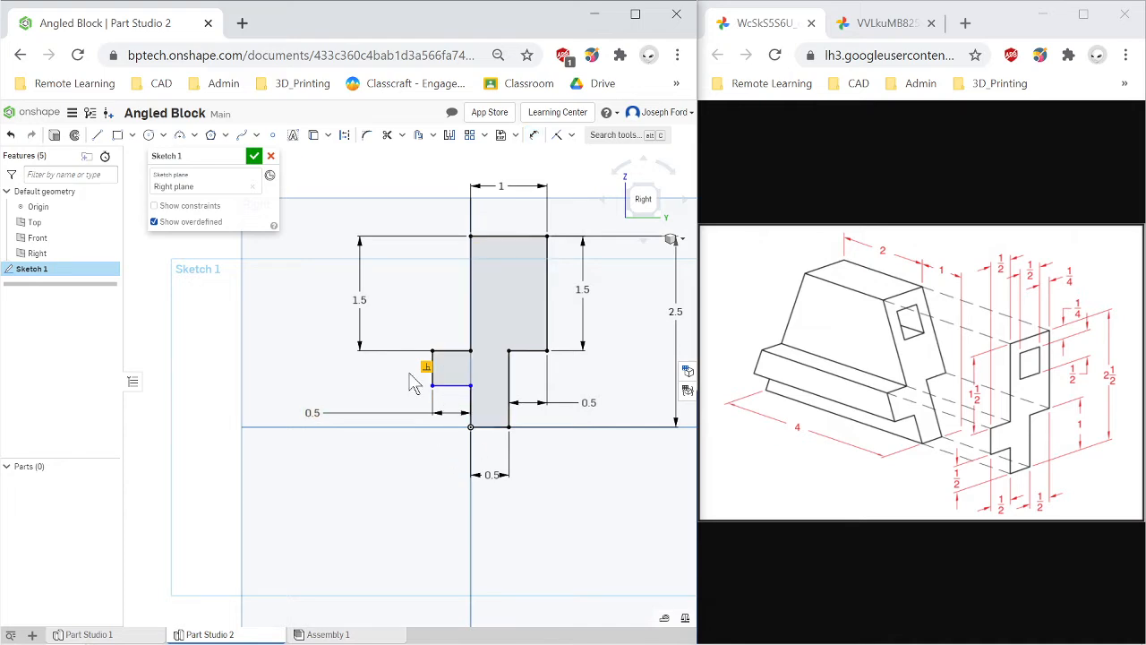
{"action": "left_click", "coordinate": [534, 134]}
{"action": "left_click", "coordinate": [432, 370]}
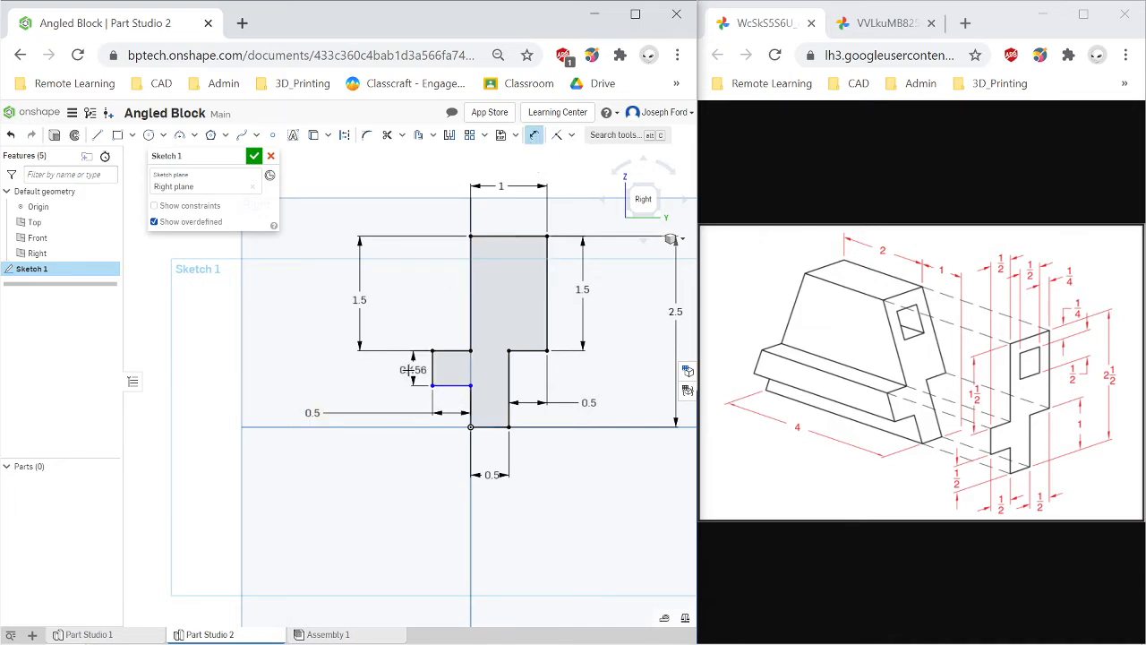
{"action": "left_click", "coordinate": [404, 368]}
{"action": "type", "text": "0.5"}
{"action": "key", "text": "Return"}
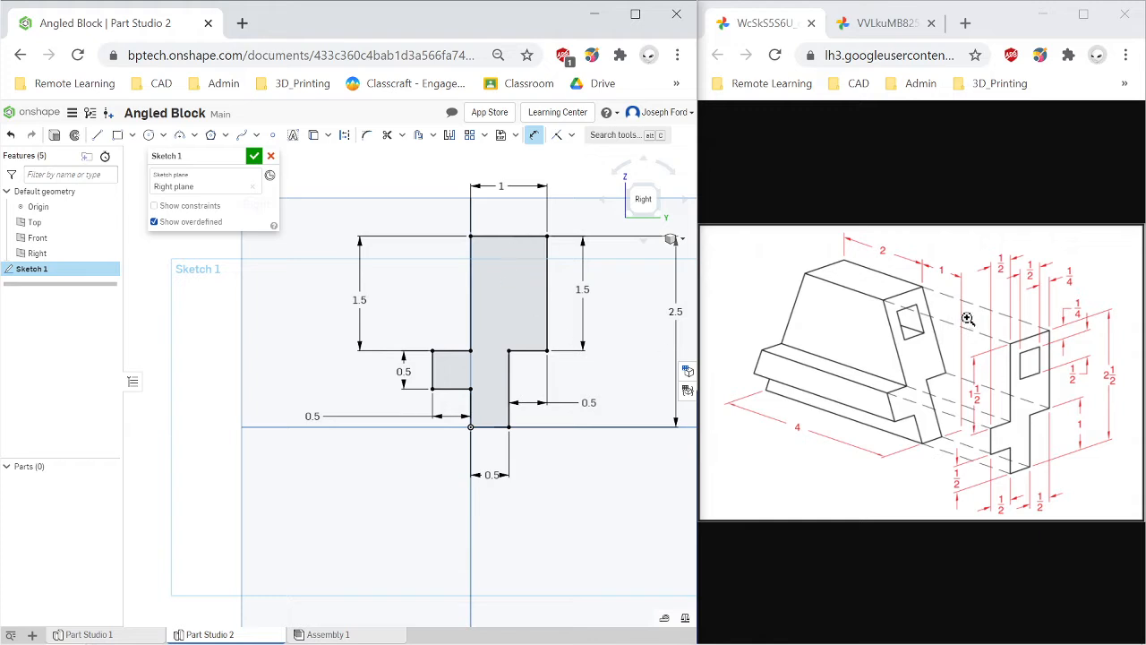
Draw a rectangle about 0.45 by 0.48 in inside the upper tall section of the profile.
{"action": "left_click", "coordinate": [117, 134]}
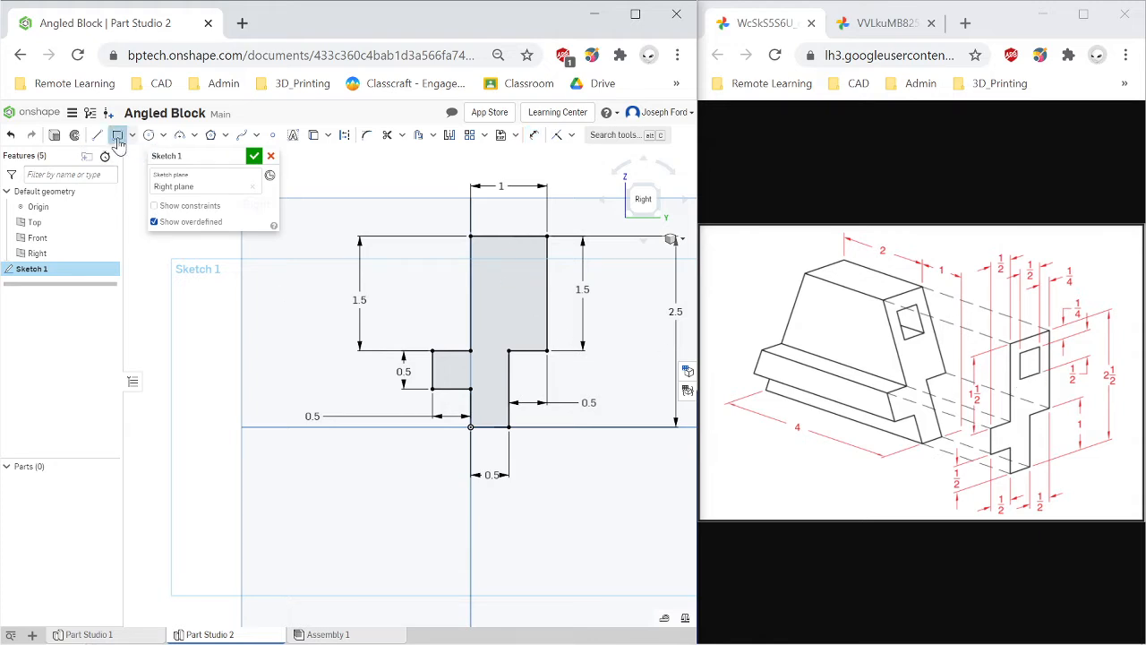
{"action": "left_click", "coordinate": [494, 256]}
{"action": "left_click", "coordinate": [530, 291]}
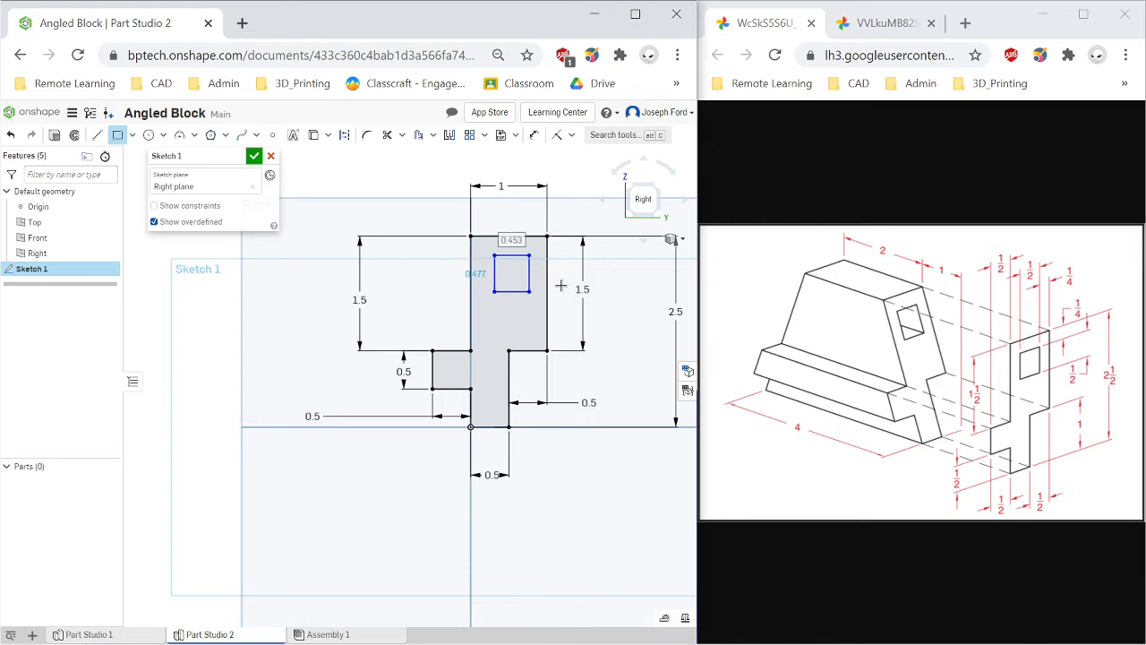
Dimension the rectangle's height as 0.5 in.
{"action": "key", "text": "d"}
{"action": "left_click", "coordinate": [494, 271]}
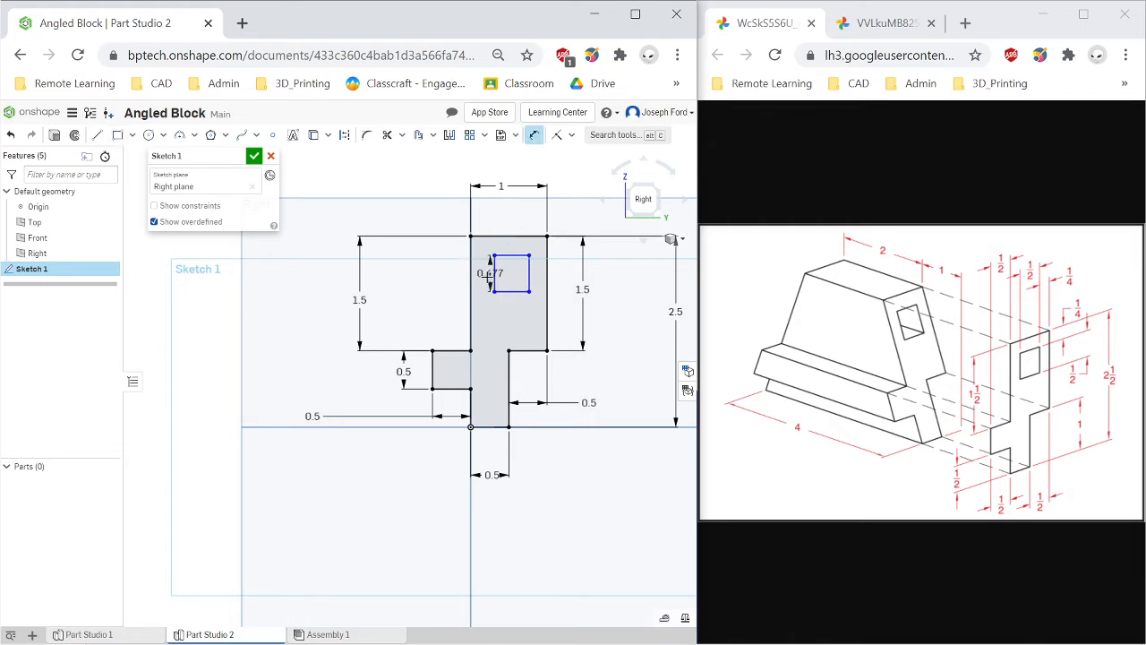
{"action": "left_click", "coordinate": [485, 278]}
{"action": "type", "text": "0.5"}
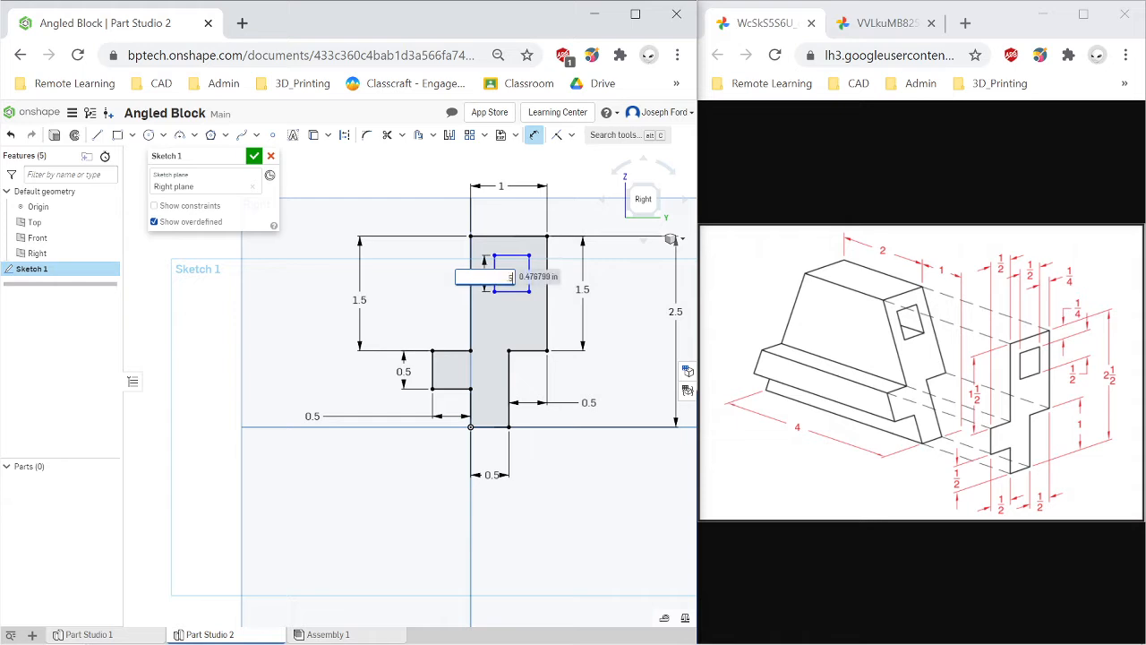
{"action": "key", "text": "Return"}
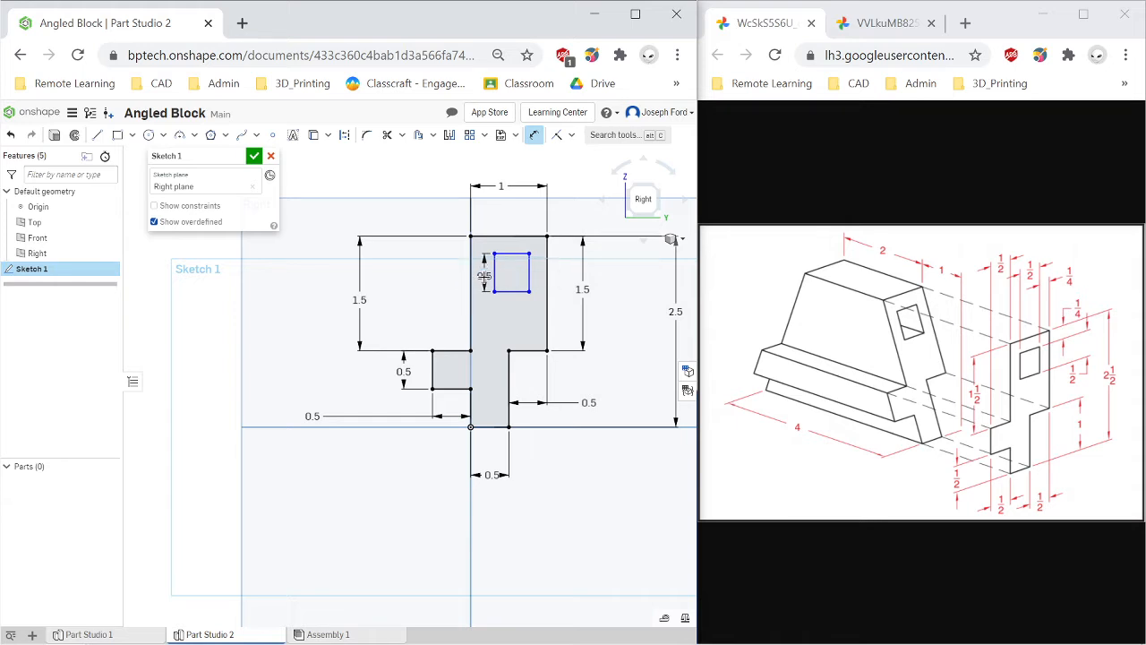
Dimension the rectangle's bottom edge width as 0.5 in.
{"action": "left_click", "coordinate": [510, 292]}
{"action": "left_click", "coordinate": [510, 305]}
{"action": "key", "text": "BackSpace"}
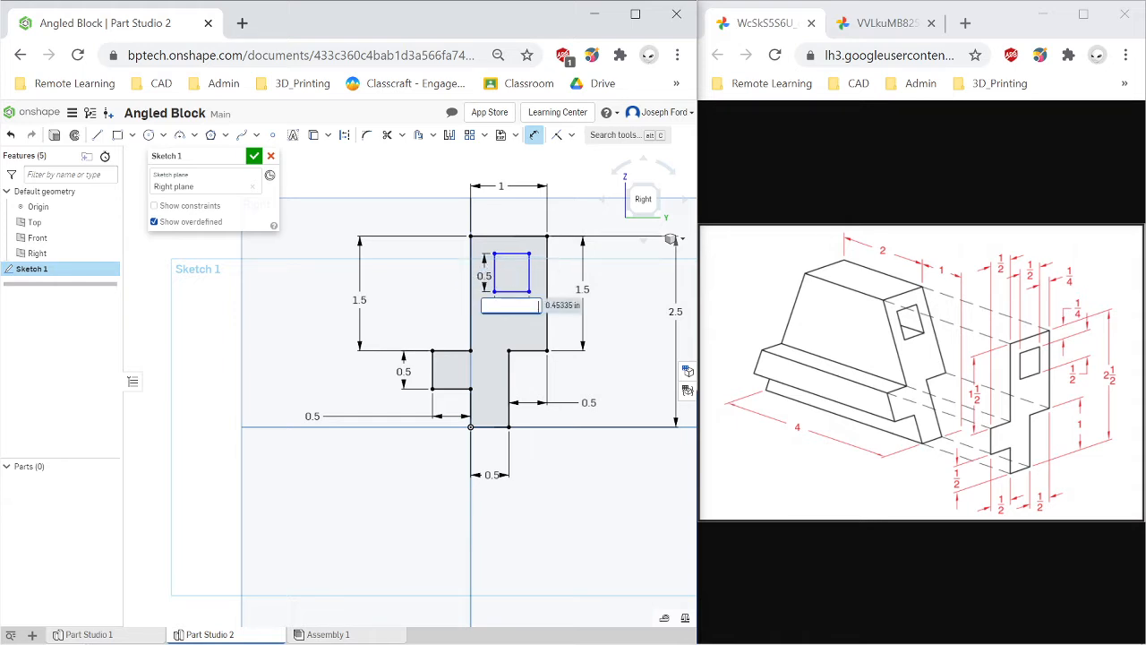
{"action": "type", "text": "0.5"}
{"action": "key", "text": "Return"}
Dimension the rectangle's top edge 0.25 in below the profile's top edge.
{"action": "scroll", "coordinate": [513, 261], "scroll_direction": "up", "scroll_amount": 2}
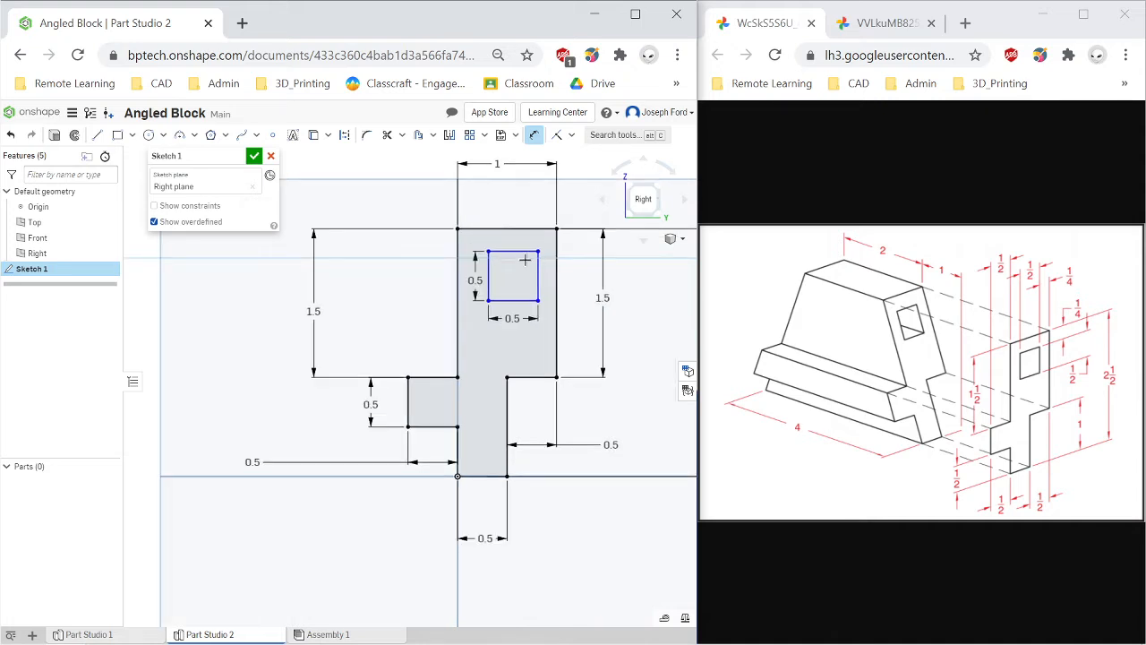
{"action": "left_click", "coordinate": [515, 227]}
{"action": "left_click", "coordinate": [390, 222]}
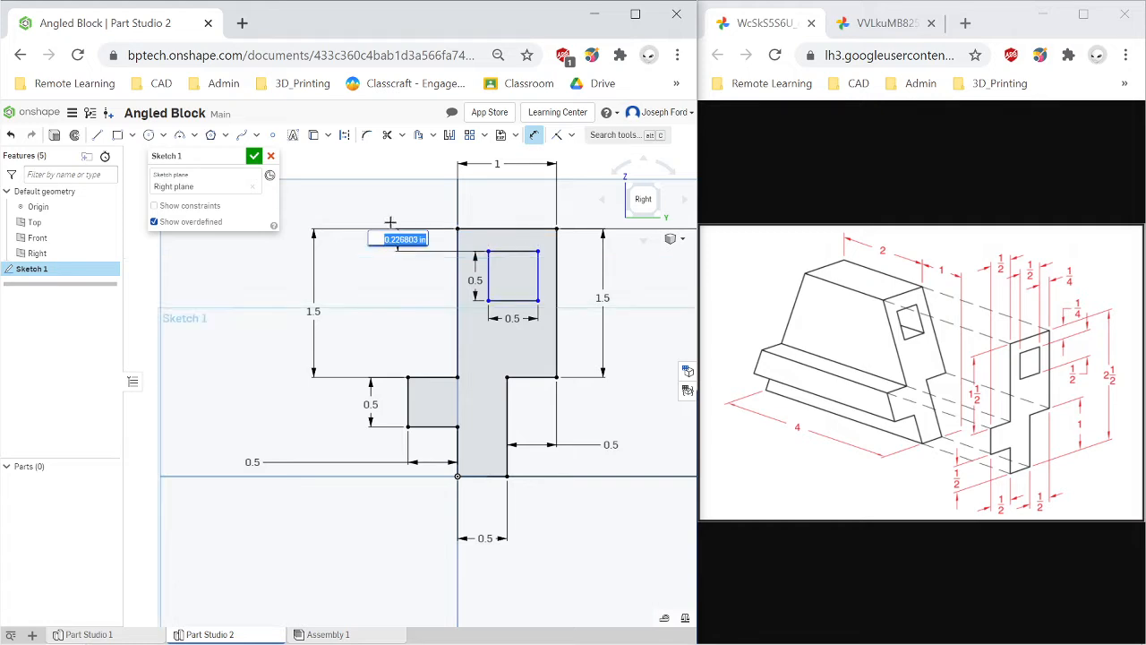
{"action": "type", "text": "0.25"}
{"action": "key", "text": "Return"}
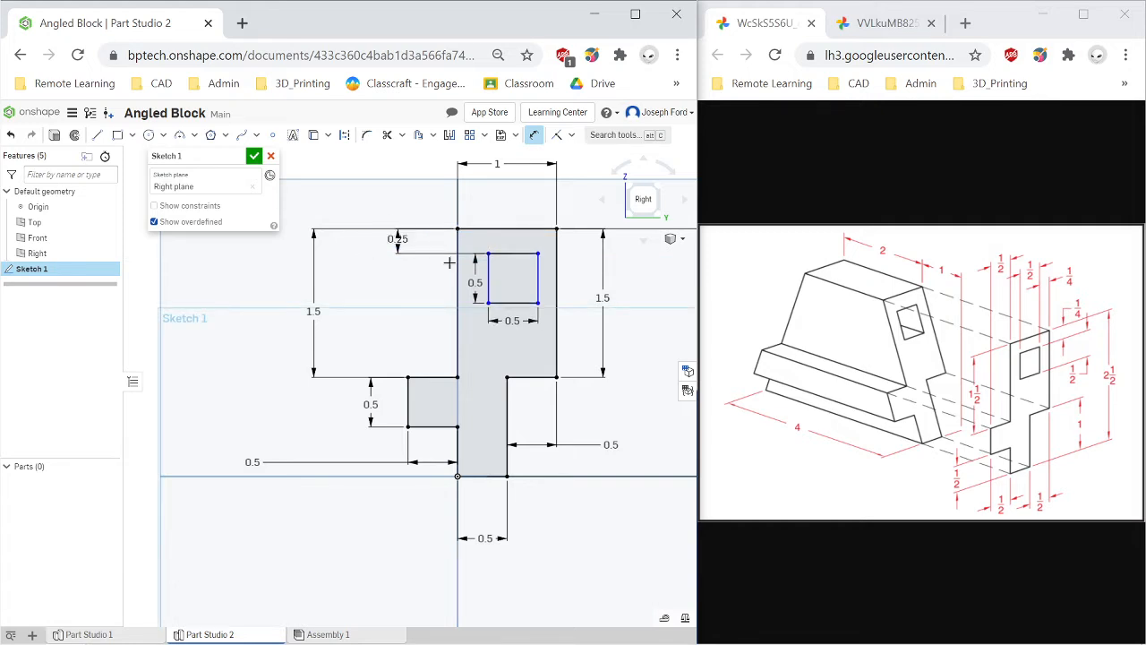
Dimension the rectangle's right edge 0.25 in from the profile's right edge.
{"action": "left_click", "coordinate": [538, 273]}
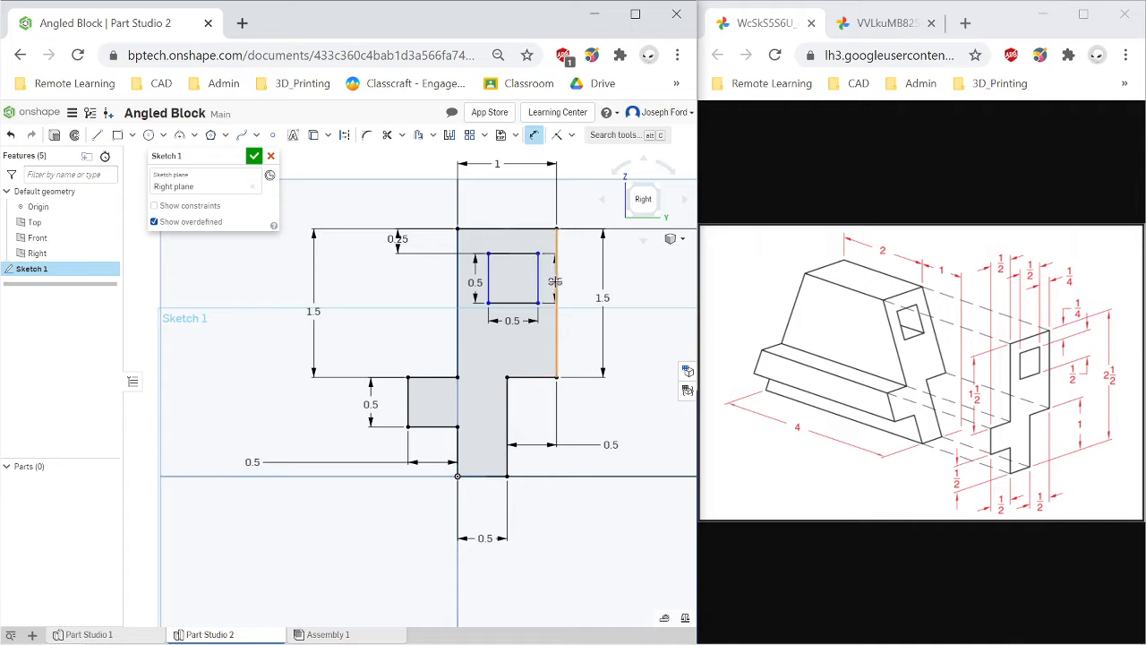
{"action": "left_click", "coordinate": [556, 288]}
{"action": "left_click", "coordinate": [574, 297]}
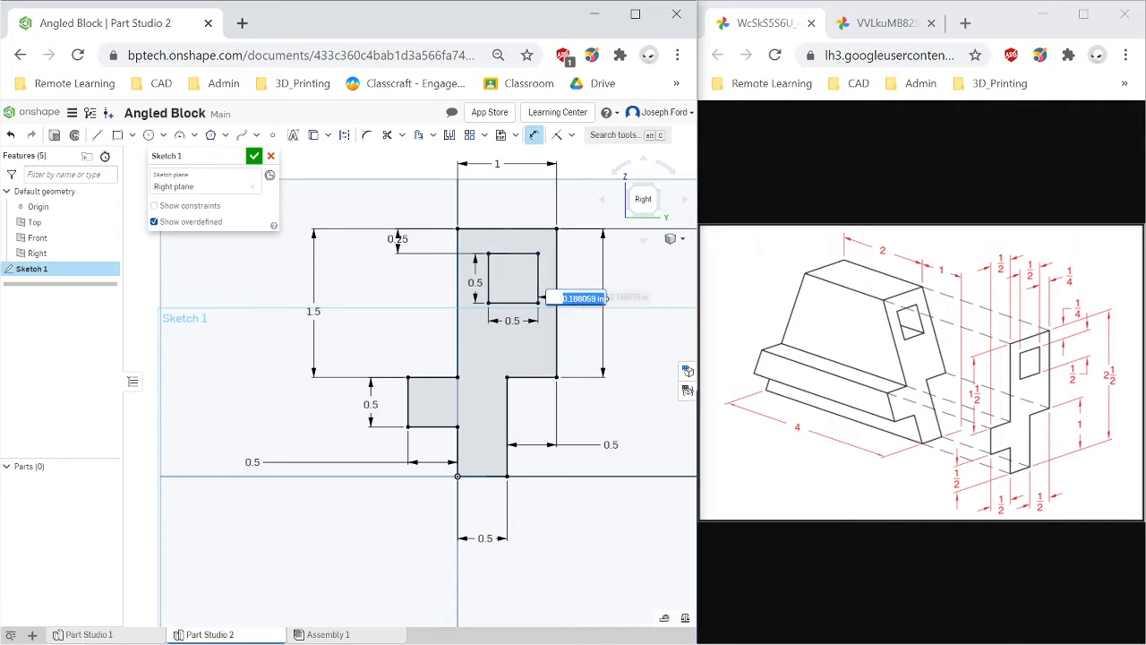
{"action": "type", "text": "0.25"}
{"action": "key", "text": "Return"}
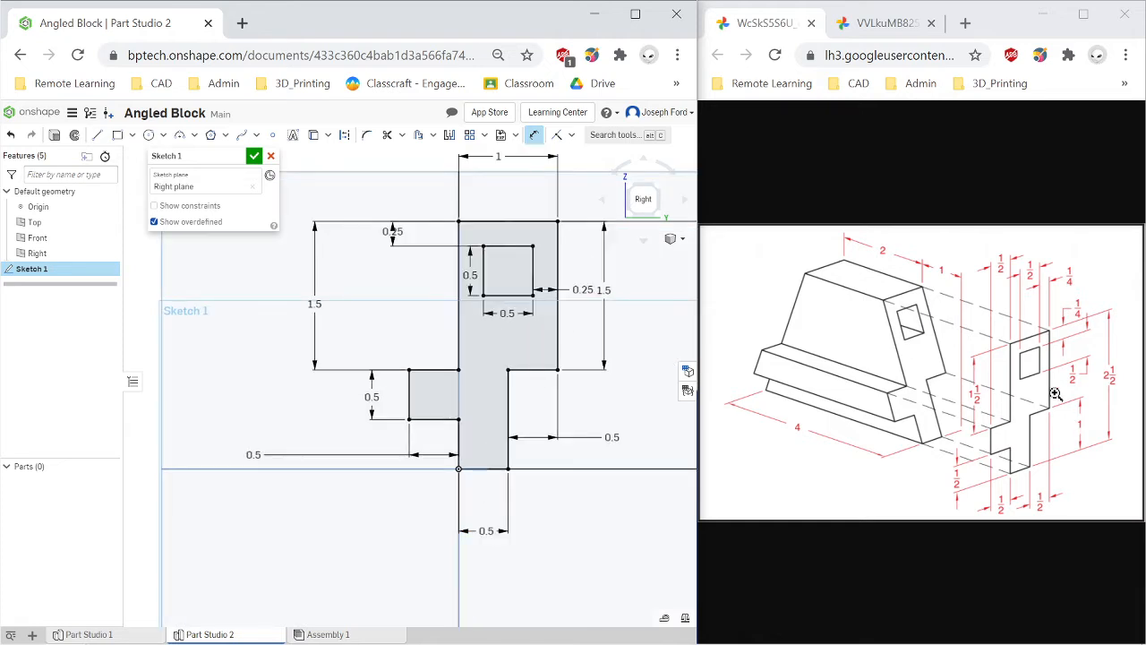
Extrude the sketch profile 4 in in the flipped direction.
{"action": "scroll", "coordinate": [481, 404], "scroll_direction": "down", "scroll_amount": 2}
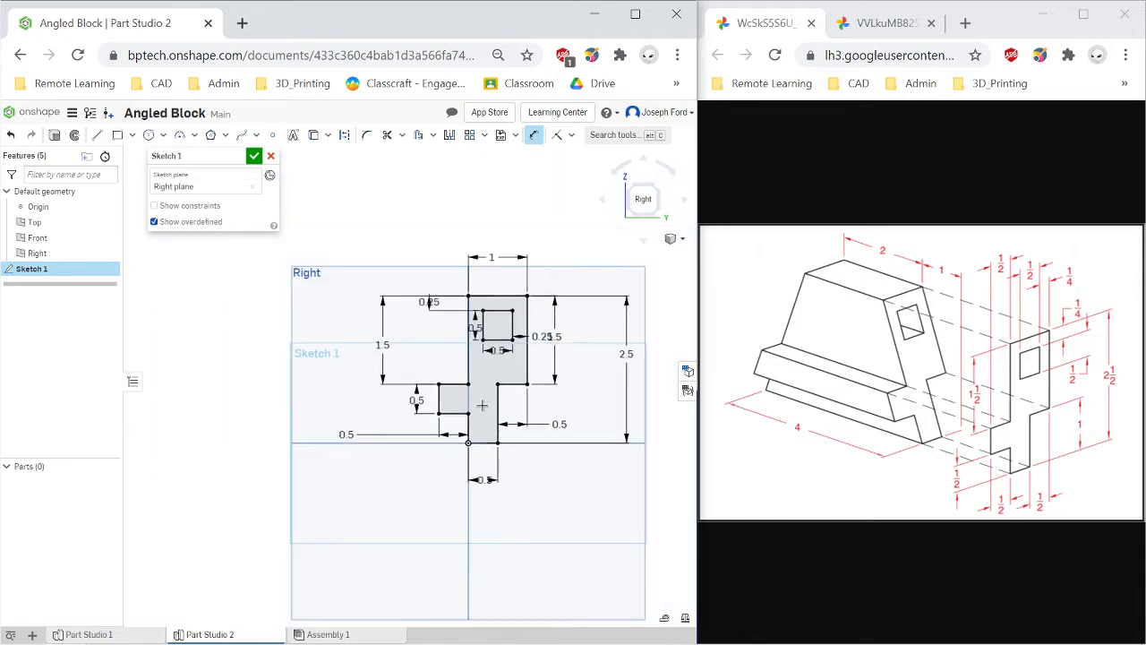
{"action": "left_click", "coordinate": [55, 134]}
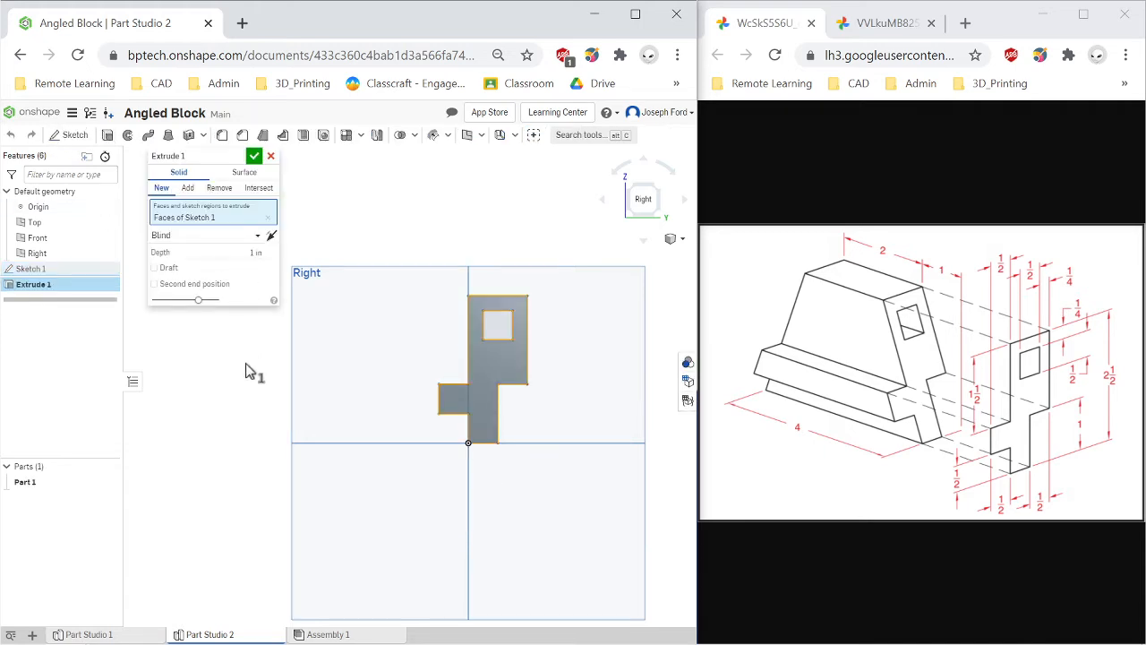
{"action": "key", "text": "Right"}
{"action": "key", "text": "Right"}
{"action": "key", "text": "Right"}
{"action": "key", "text": "Left"}
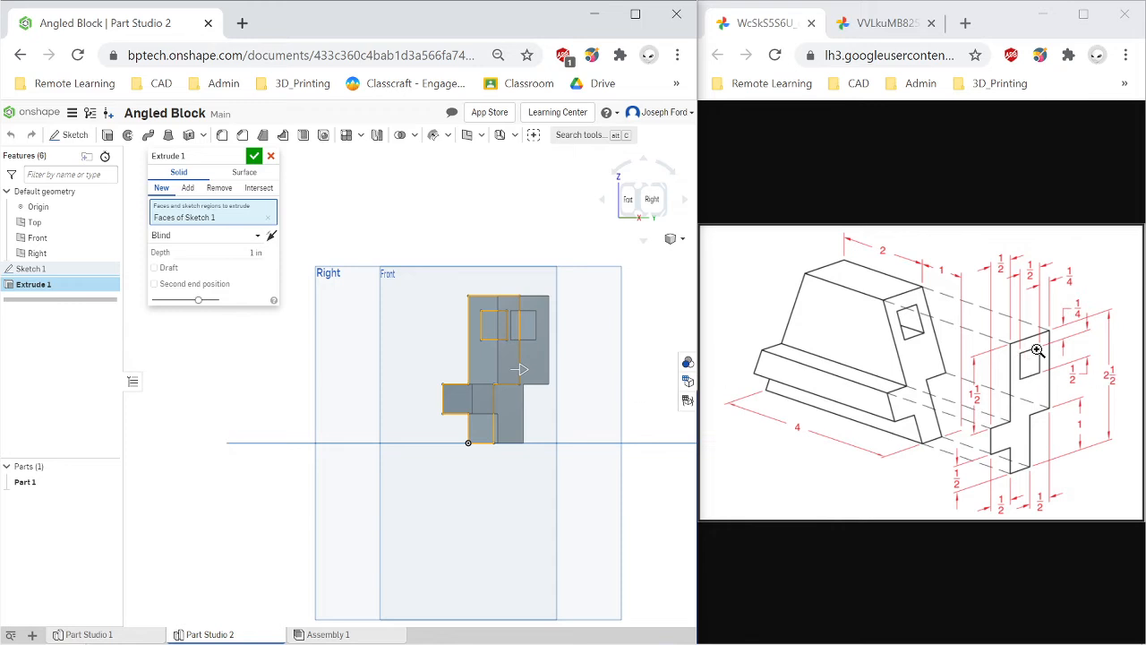
{"action": "left_click", "coordinate": [271, 238]}
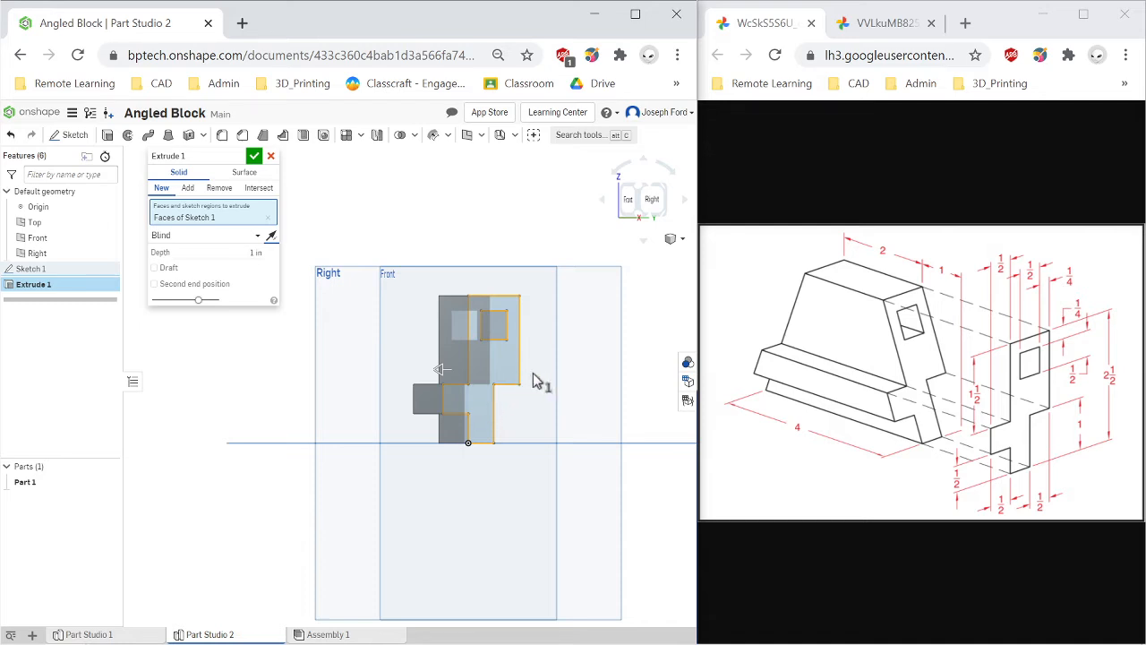
{"action": "left_click", "coordinate": [256, 252]}
{"action": "key", "text": "Return"}
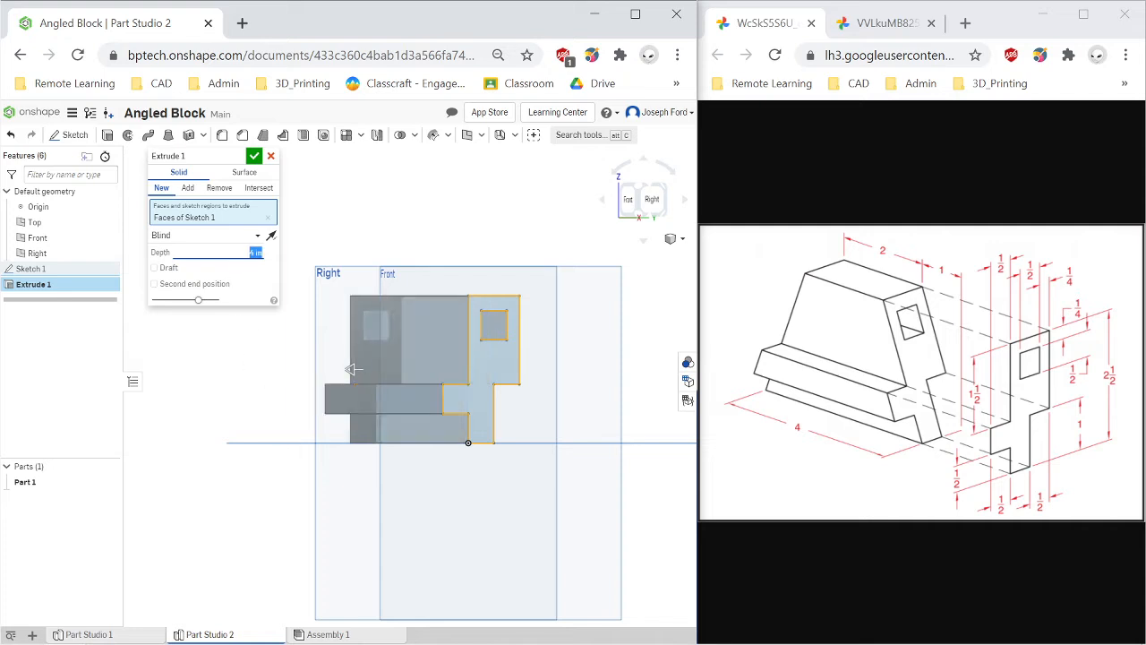
{"action": "left_click", "coordinate": [255, 156]}
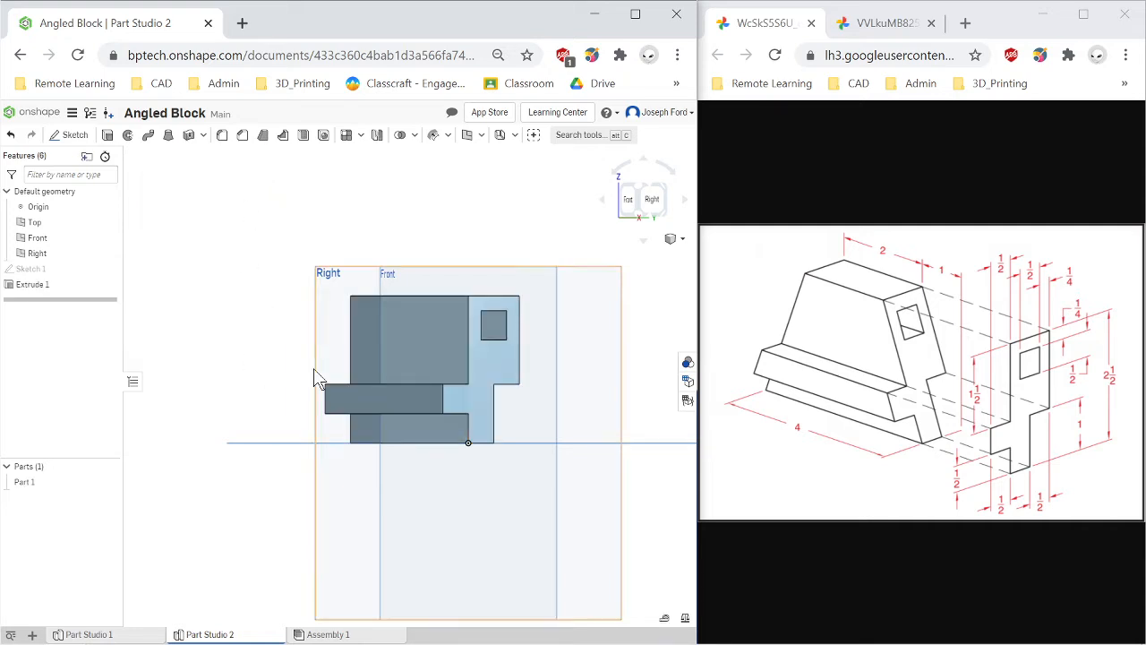
Start a new sketch on the Front plane, viewing the extruded part from the front.
{"action": "left_click", "coordinate": [639, 198]}
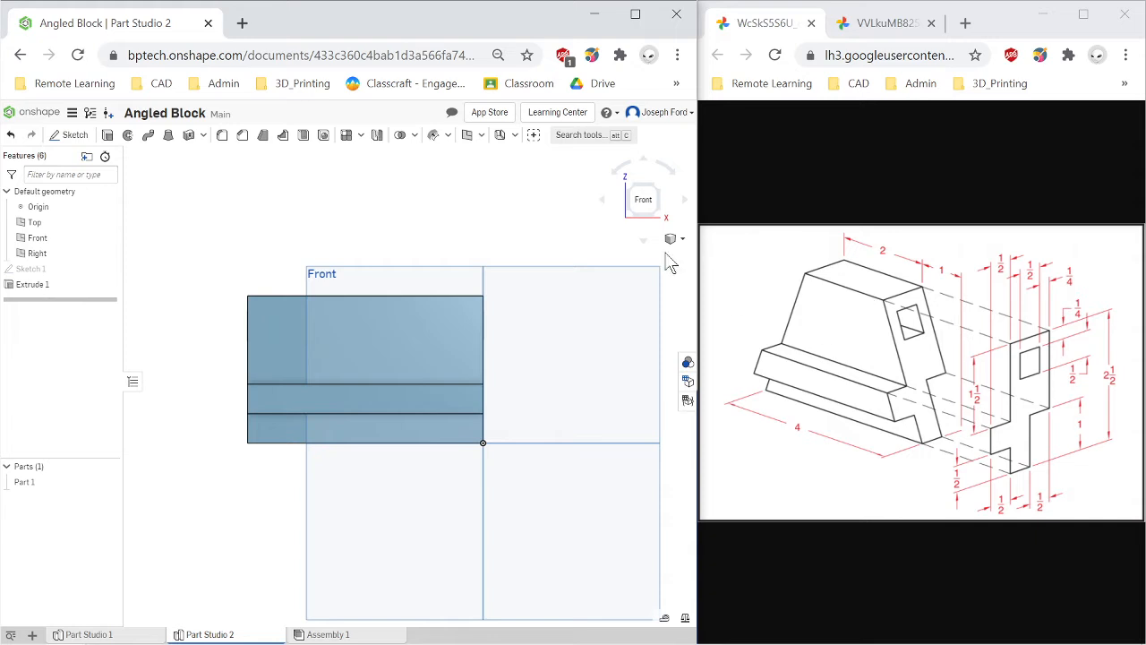
{"action": "left_click", "coordinate": [76, 142]}
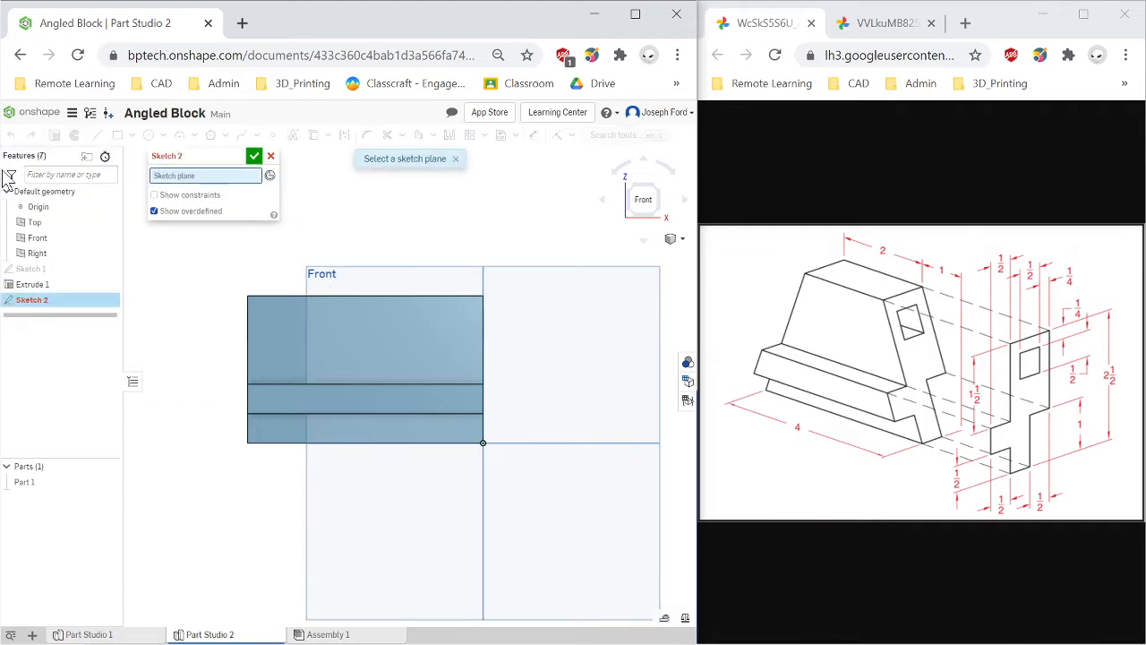
{"action": "left_click", "coordinate": [41, 238]}
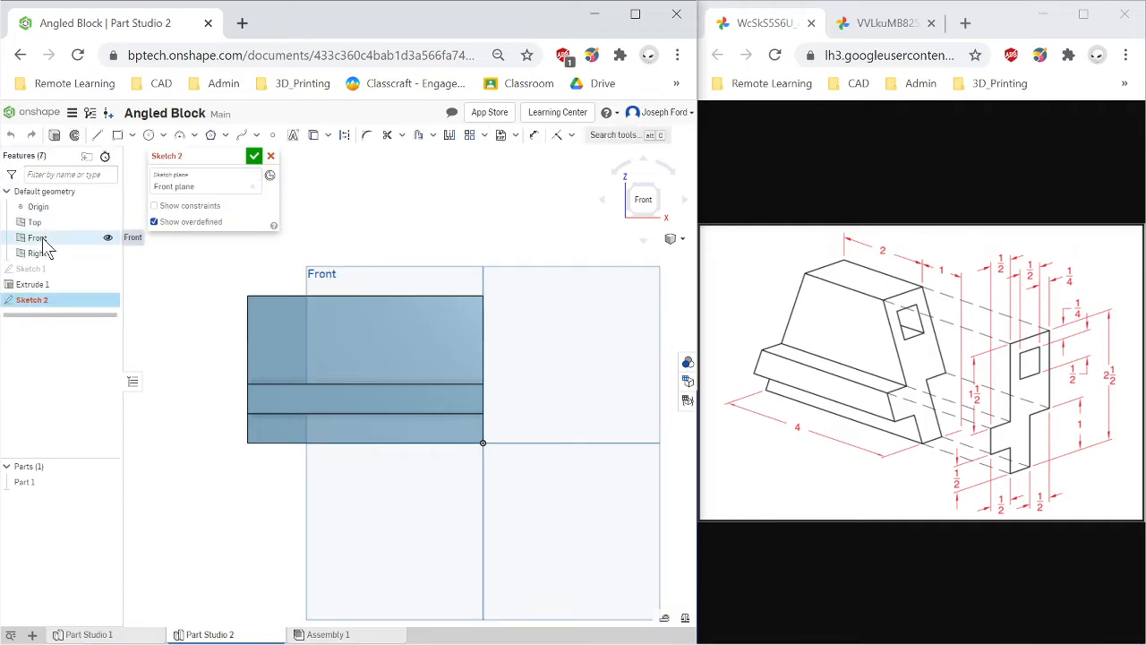
{"action": "scroll", "coordinate": [351, 313], "scroll_direction": "down", "scroll_amount": 4}
{"action": "scroll", "coordinate": [351, 357], "scroll_direction": "up", "scroll_amount": 1}
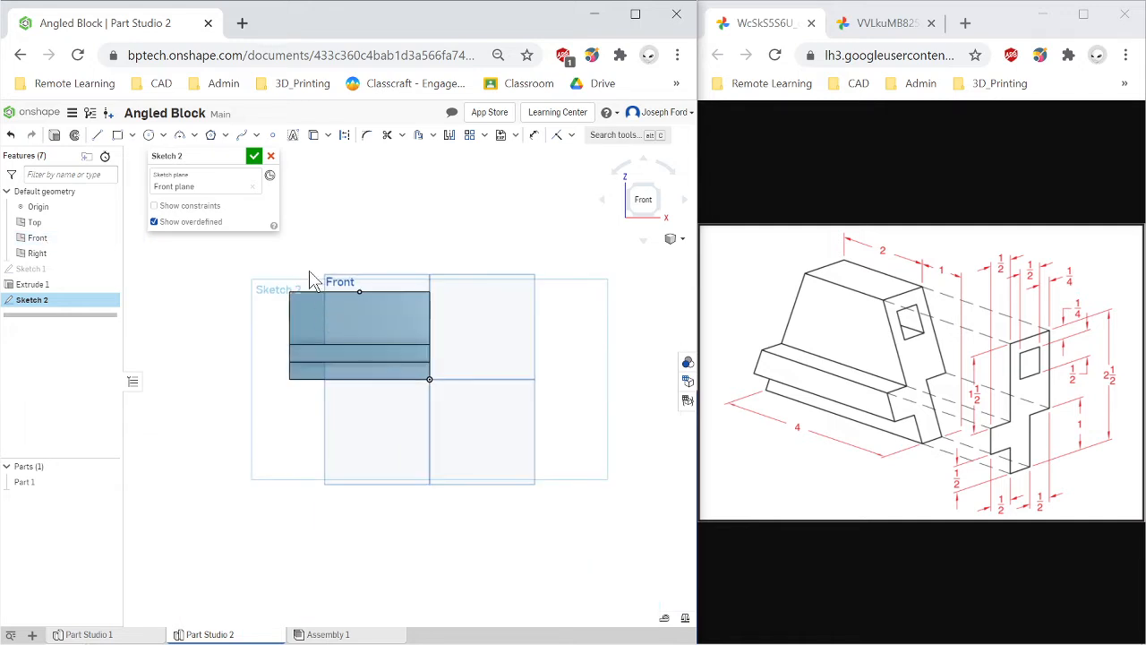
{"action": "scroll", "coordinate": [189, 290], "scroll_direction": "up", "scroll_amount": 1}
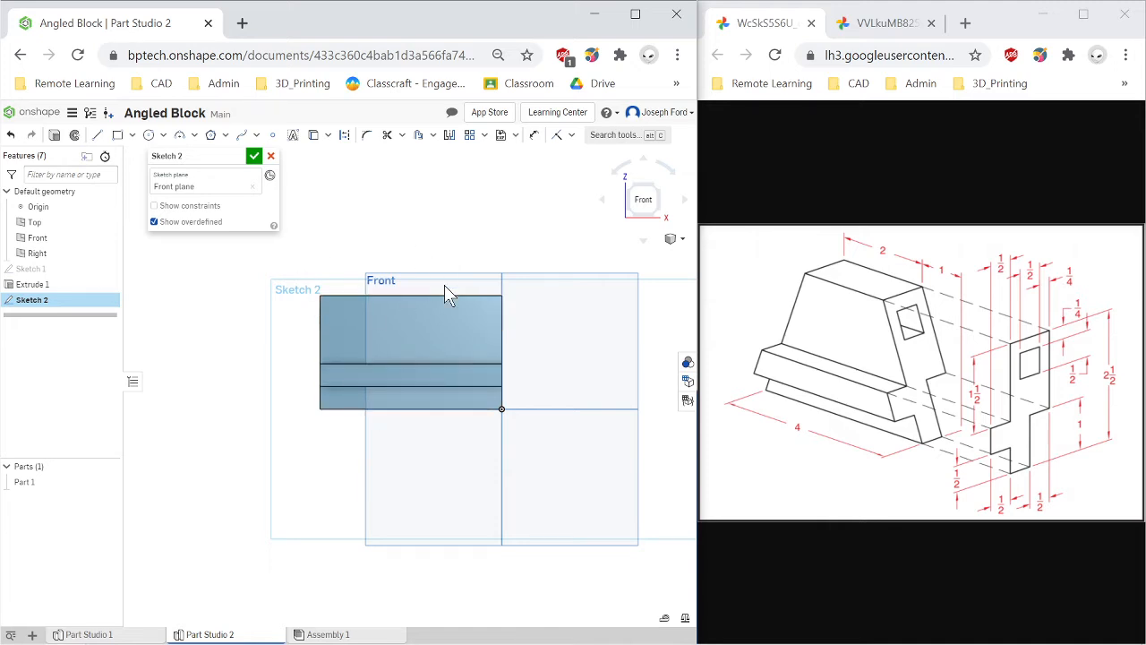
{"action": "key", "text": "p"}
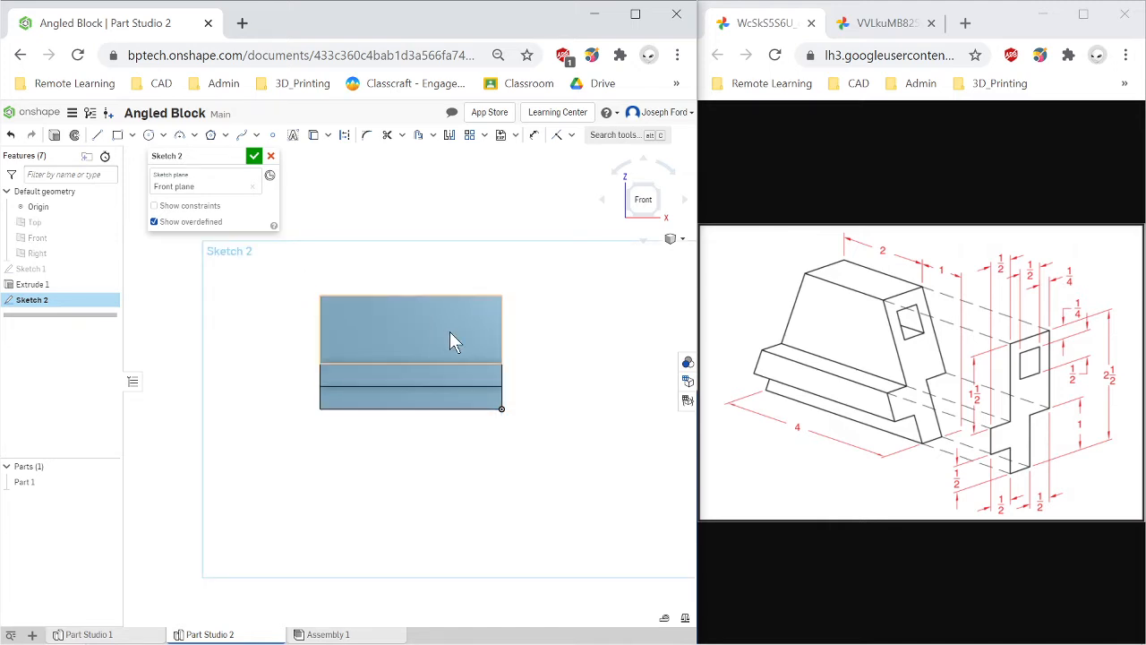
{"action": "scroll", "coordinate": [448, 327], "scroll_direction": "up", "scroll_amount": 2}
{"action": "scroll", "coordinate": [404, 367], "scroll_direction": "down", "scroll_amount": 2}
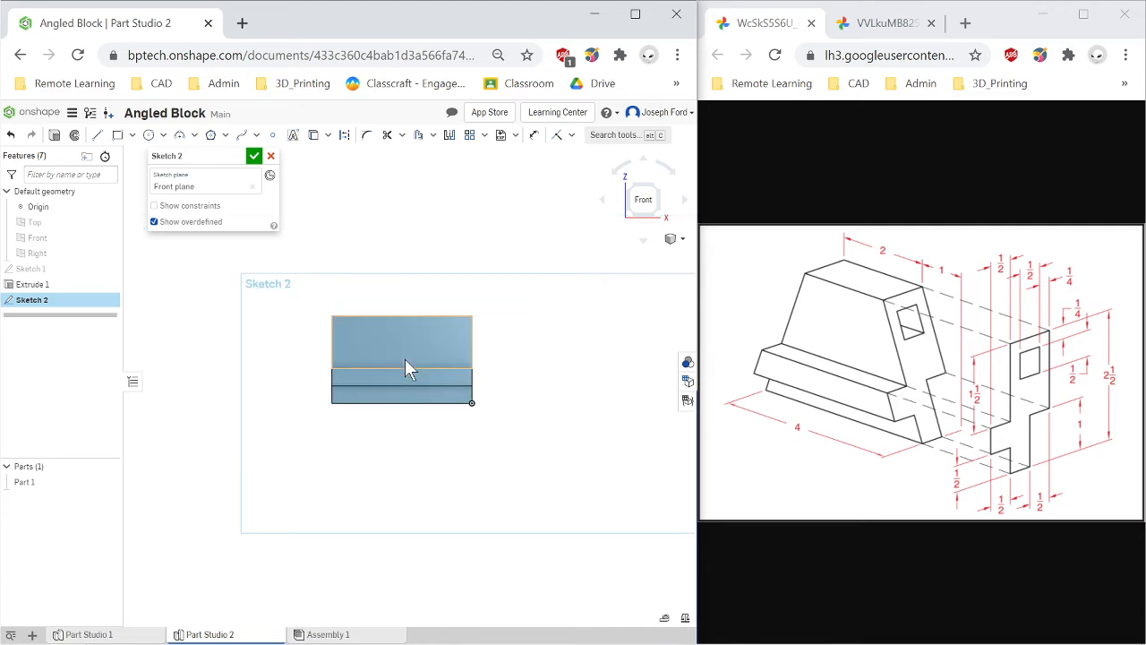
{"action": "scroll", "coordinate": [404, 367], "scroll_direction": "up", "scroll_amount": 3}
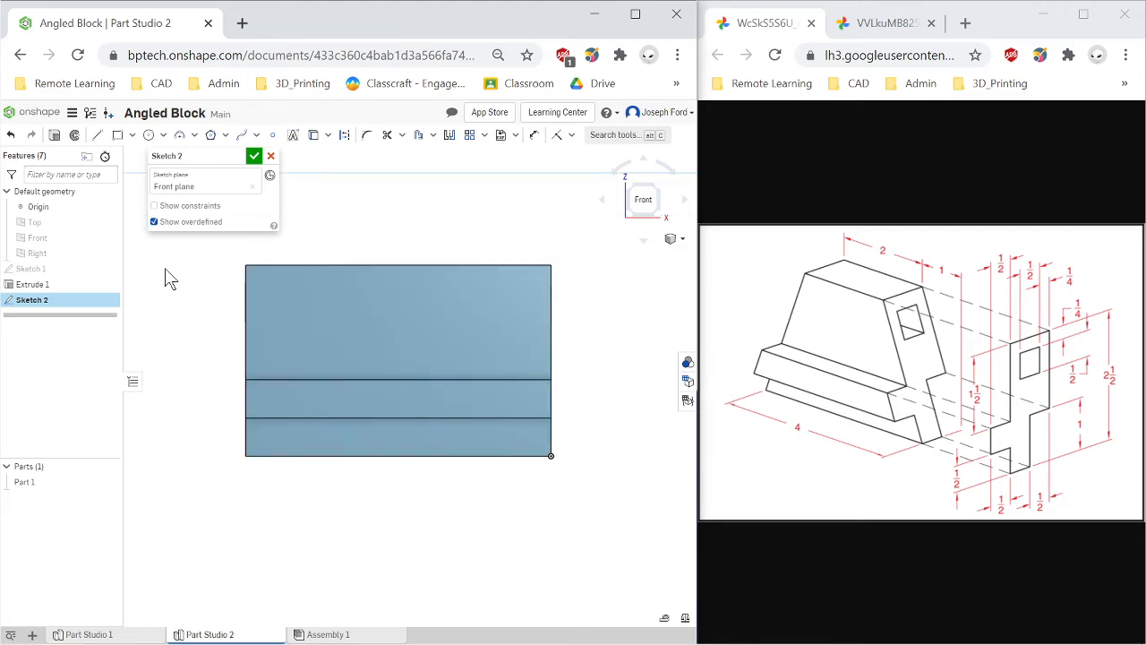
{"action": "scroll", "coordinate": [330, 355], "scroll_direction": "down", "scroll_amount": 1}
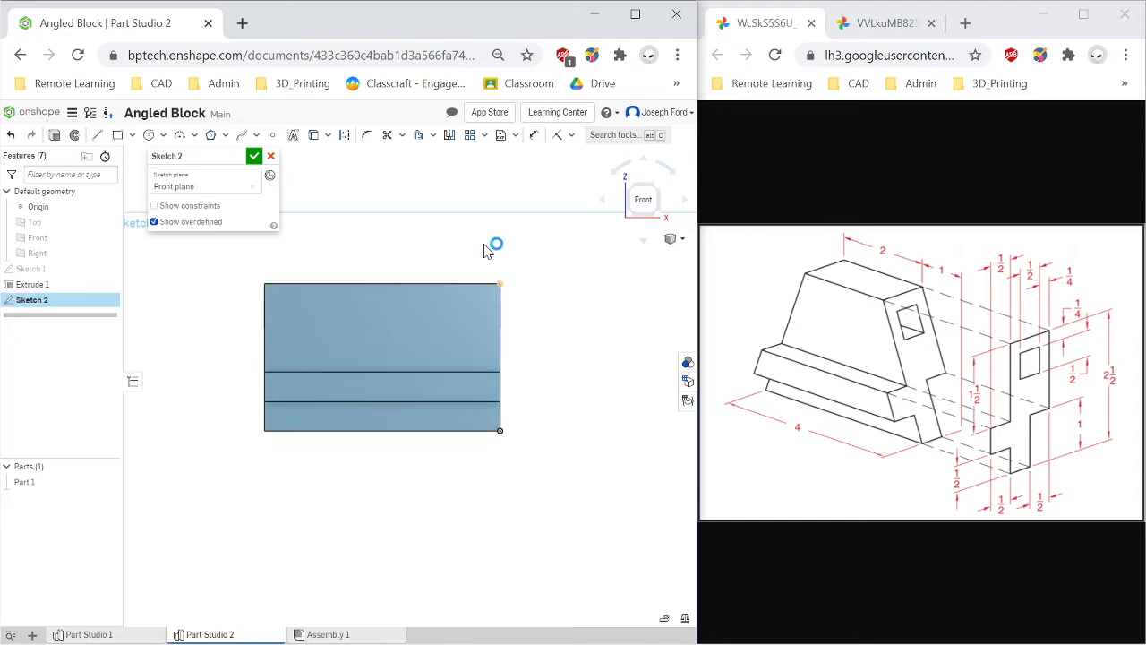
Sketch two slanted lines from the front face's bottom corners up to its top edge, forming the tapered sides.
{"action": "left_click", "coordinate": [97, 141]}
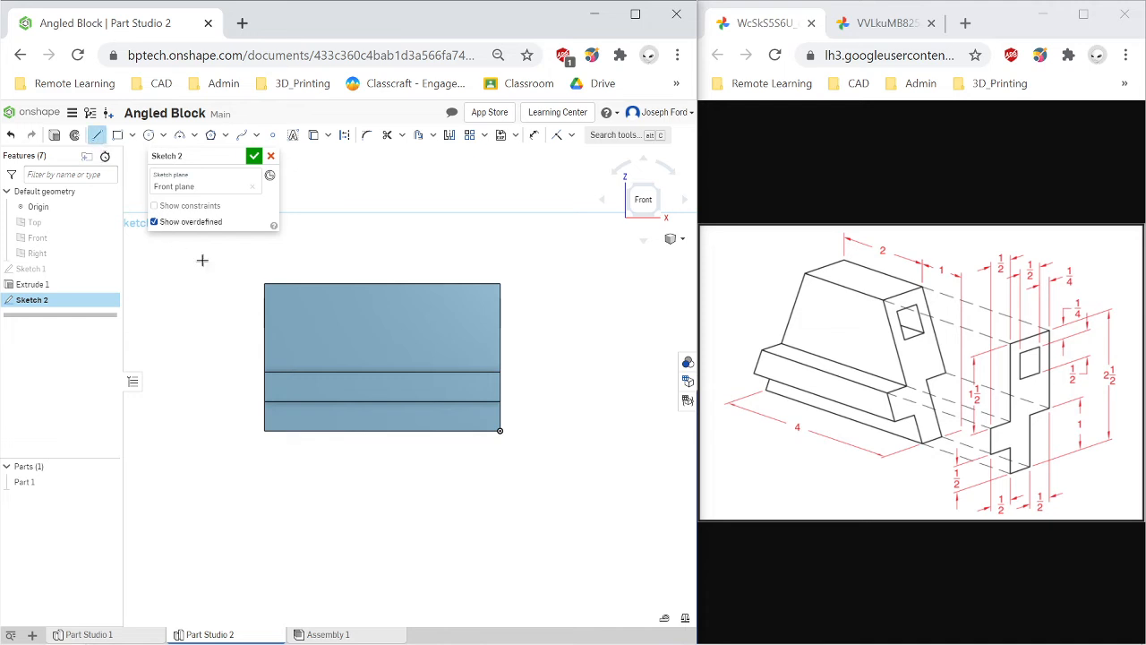
{"action": "left_click", "coordinate": [264, 431]}
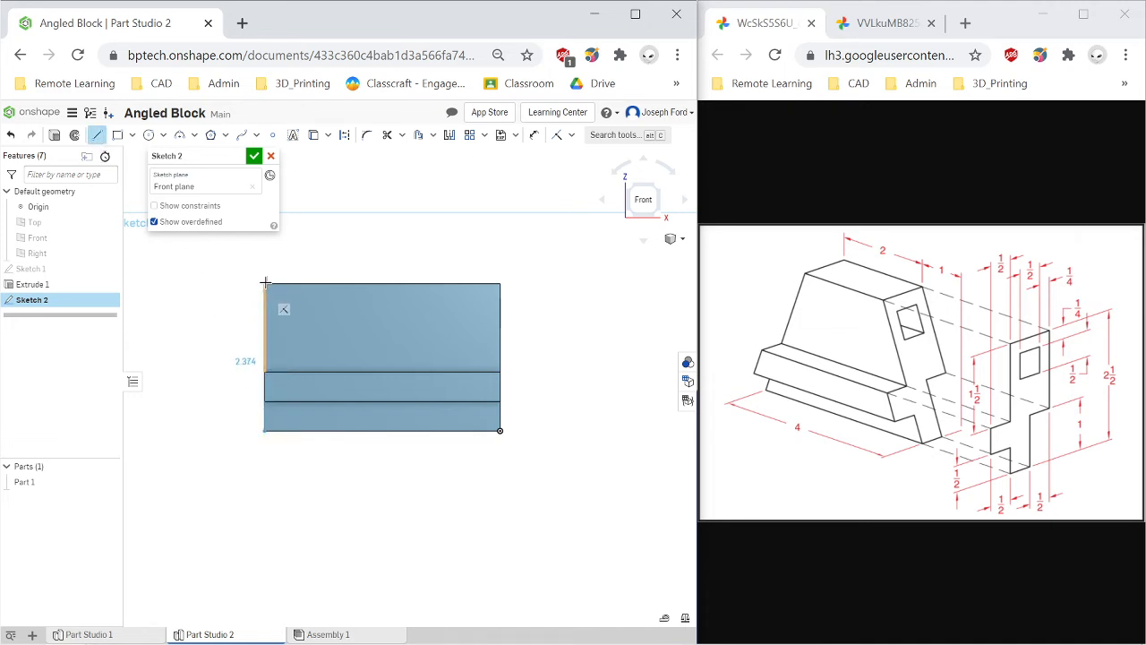
{"action": "left_click", "coordinate": [265, 283]}
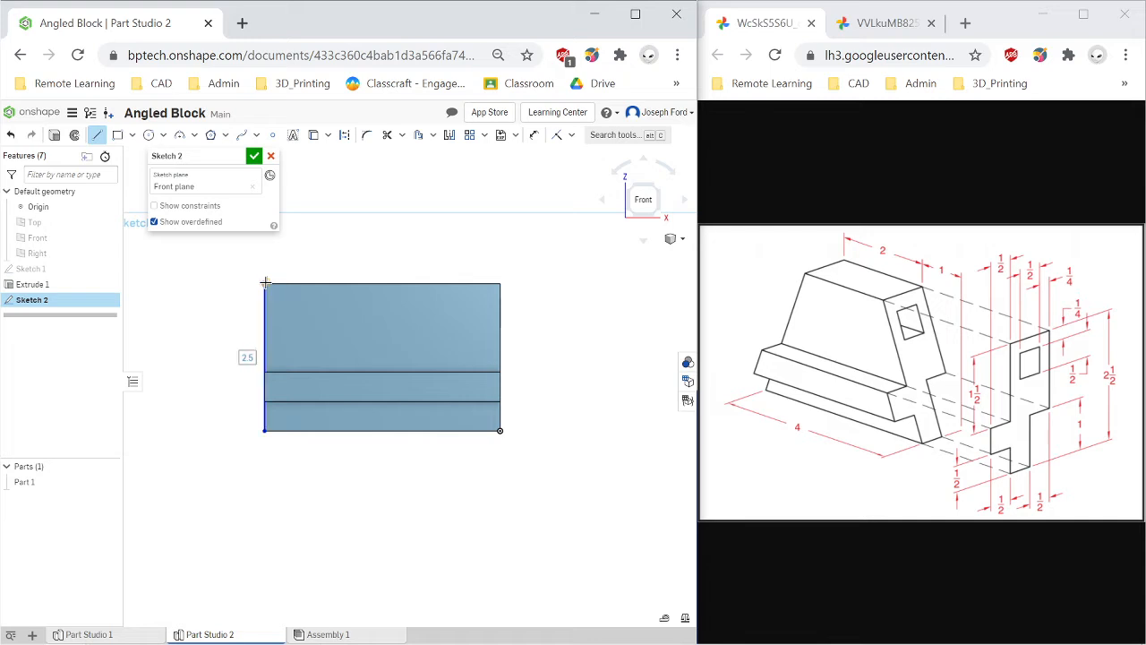
{"action": "left_click", "coordinate": [347, 283]}
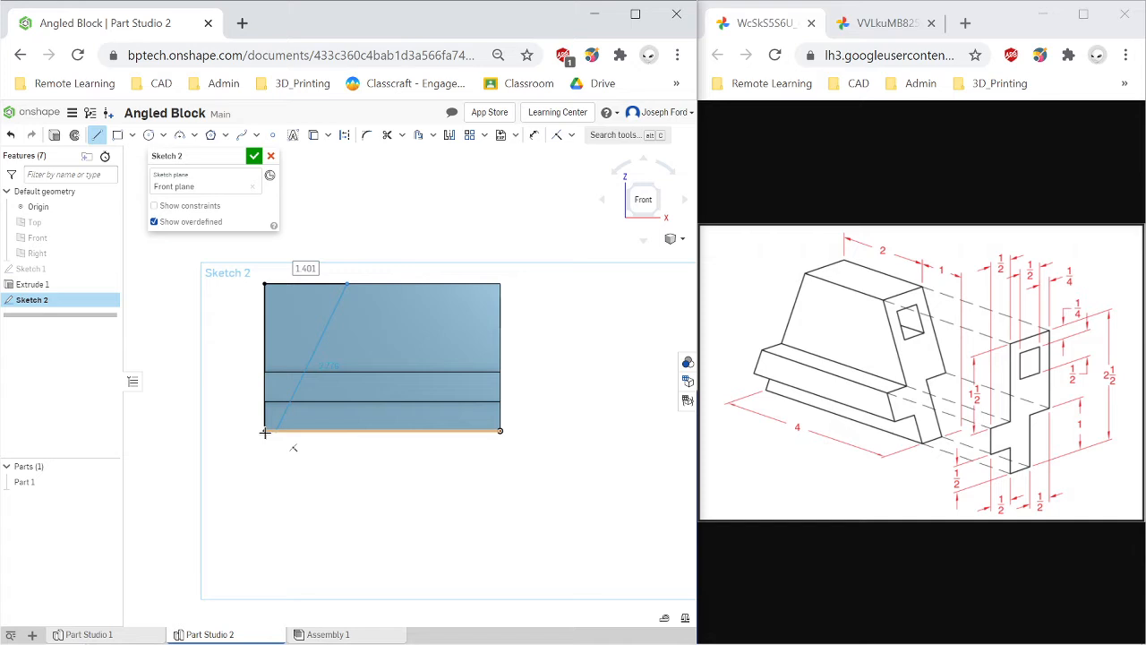
{"action": "left_click", "coordinate": [265, 431]}
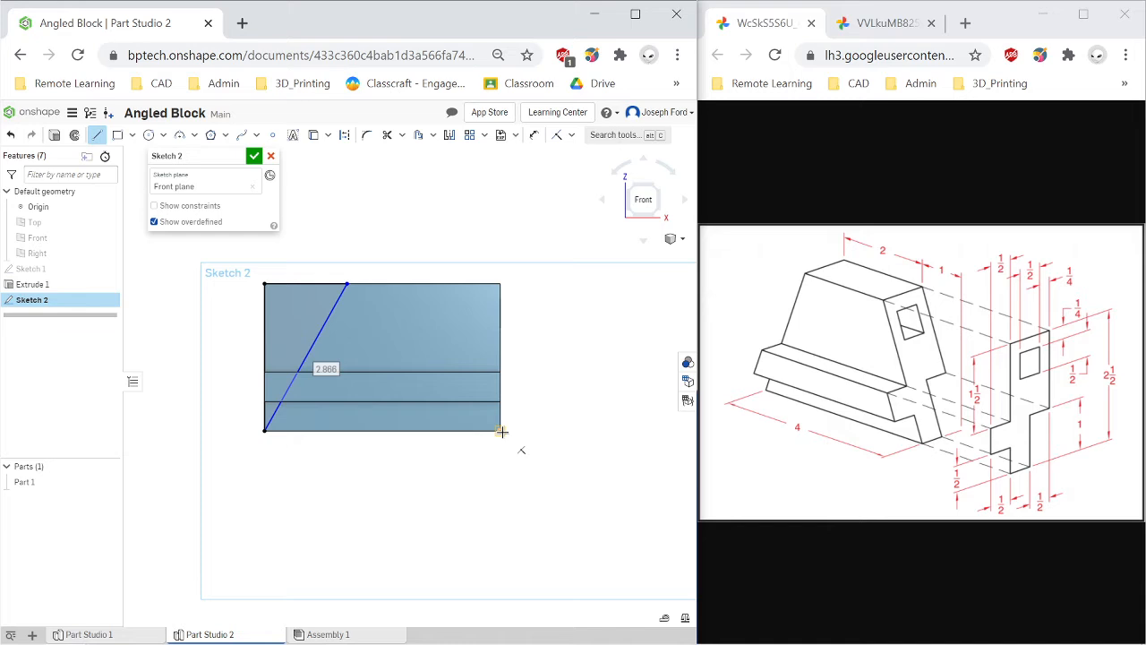
{"action": "left_click_drag", "start_coordinate": [501, 432], "coordinate": [420, 284]}
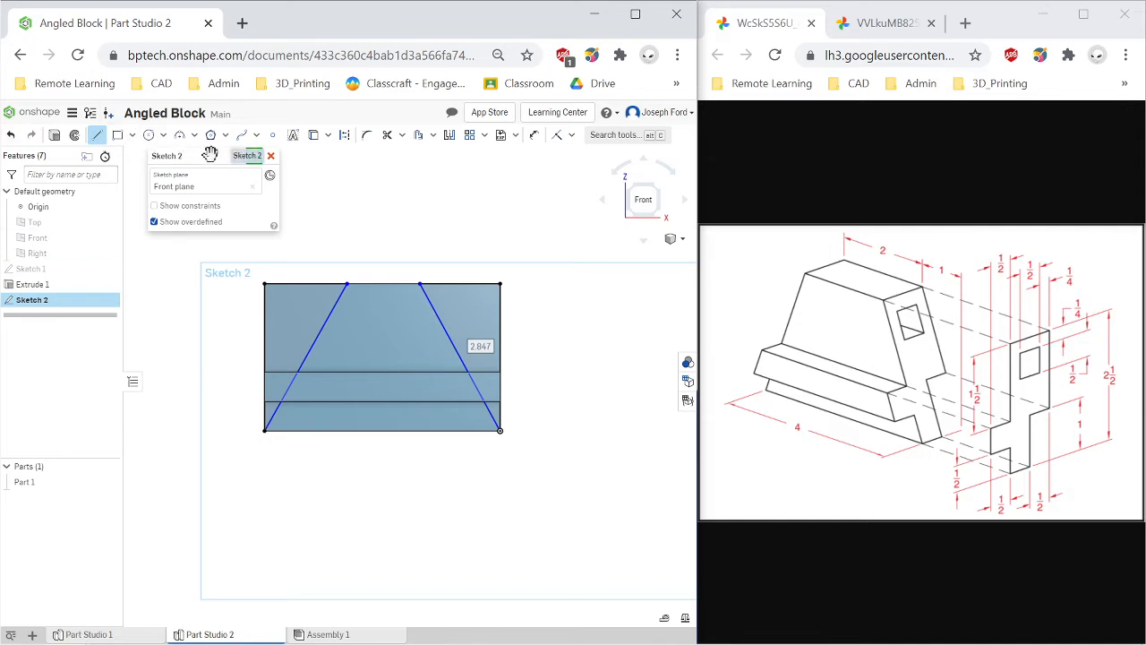
Dimension the top ends of both slanted lines 1 in from the front face's top corners.
{"action": "key", "text": "u"}
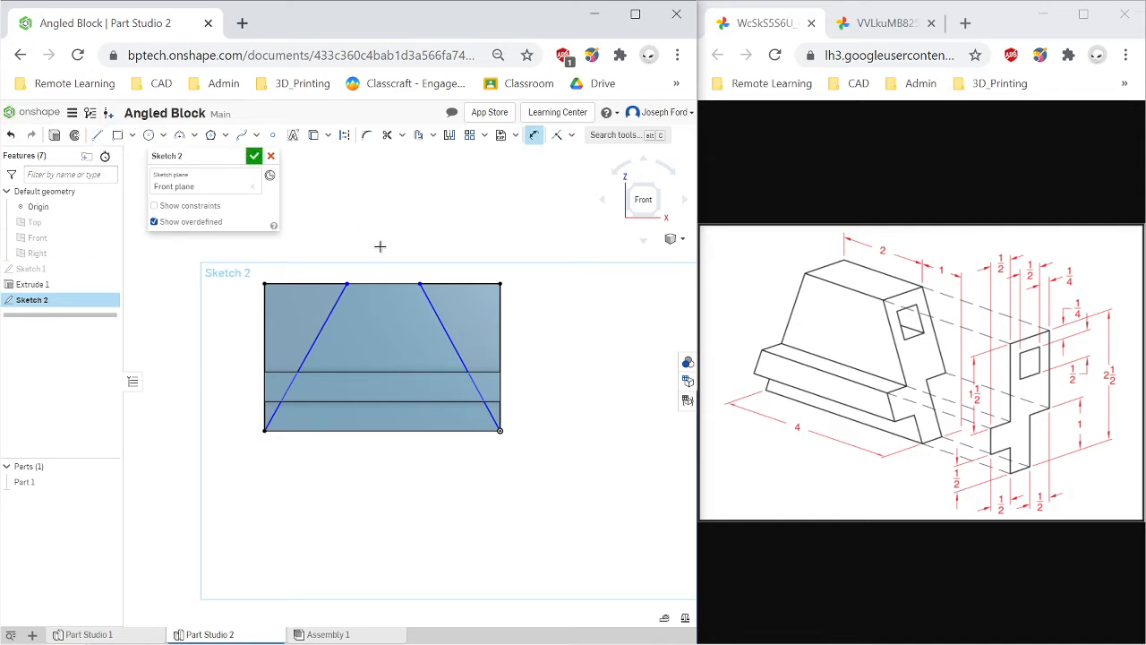
{"action": "left_click", "coordinate": [450, 285]}
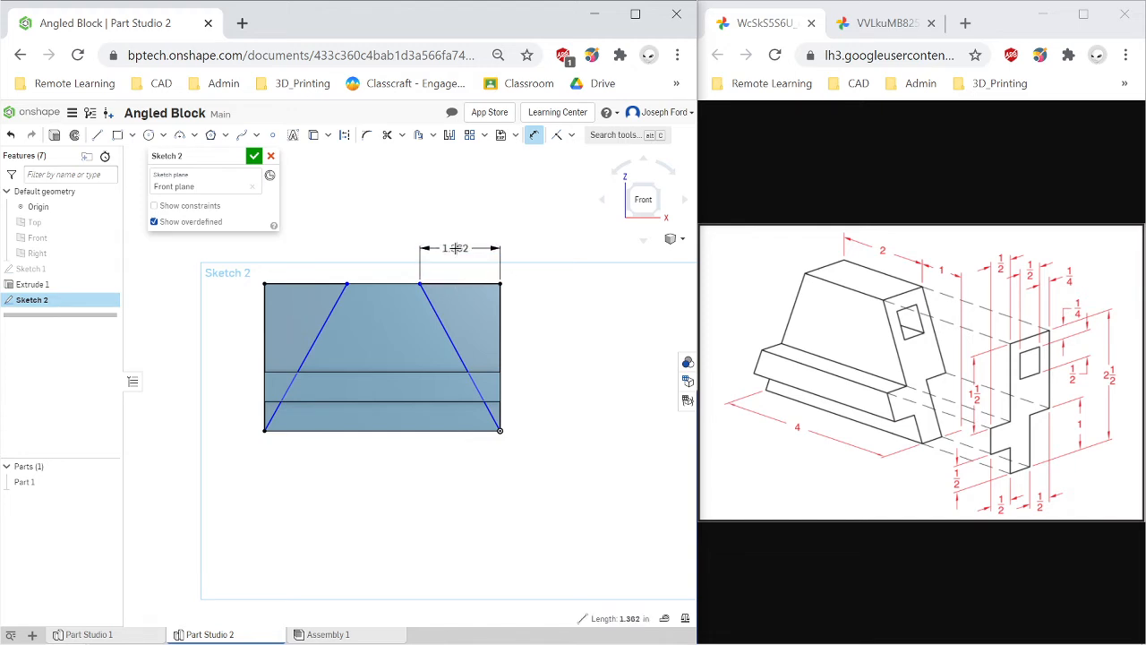
{"action": "left_click", "coordinate": [454, 248]}
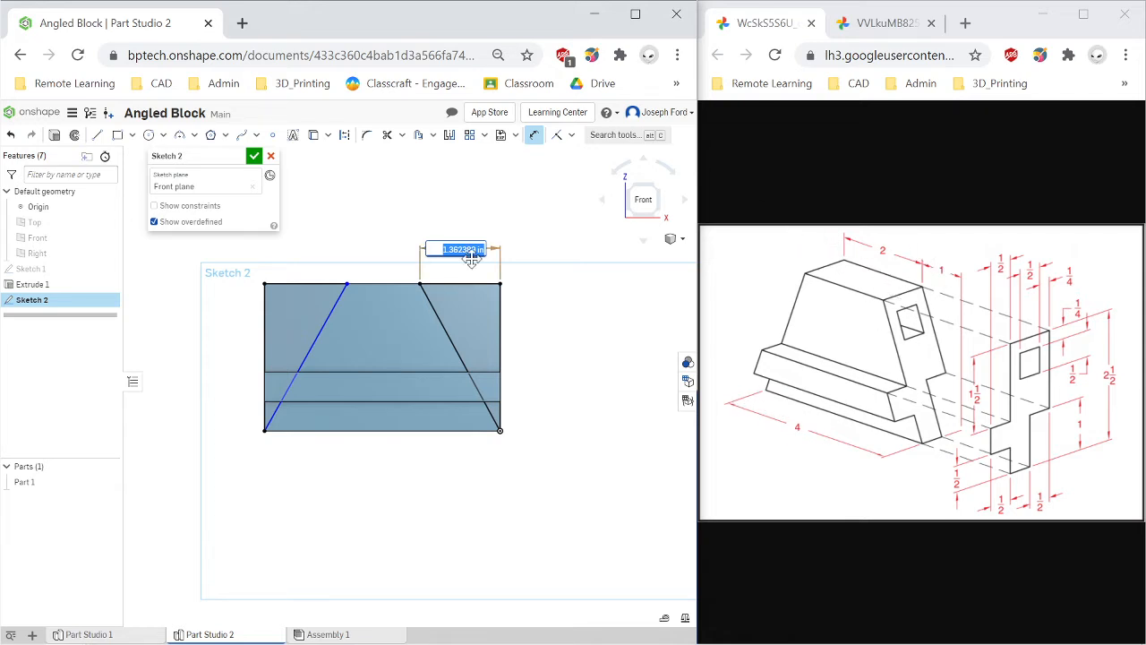
{"action": "type", "text": "1"}
{"action": "key", "text": "Return"}
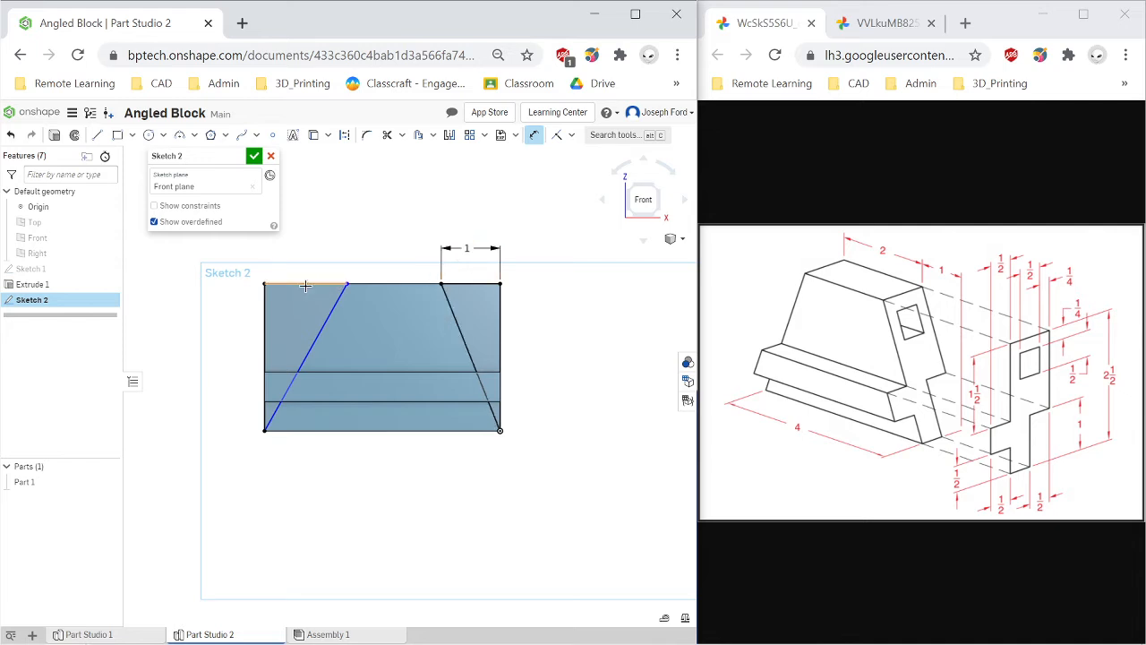
{"action": "left_click", "coordinate": [299, 285]}
{"action": "left_click", "coordinate": [300, 260]}
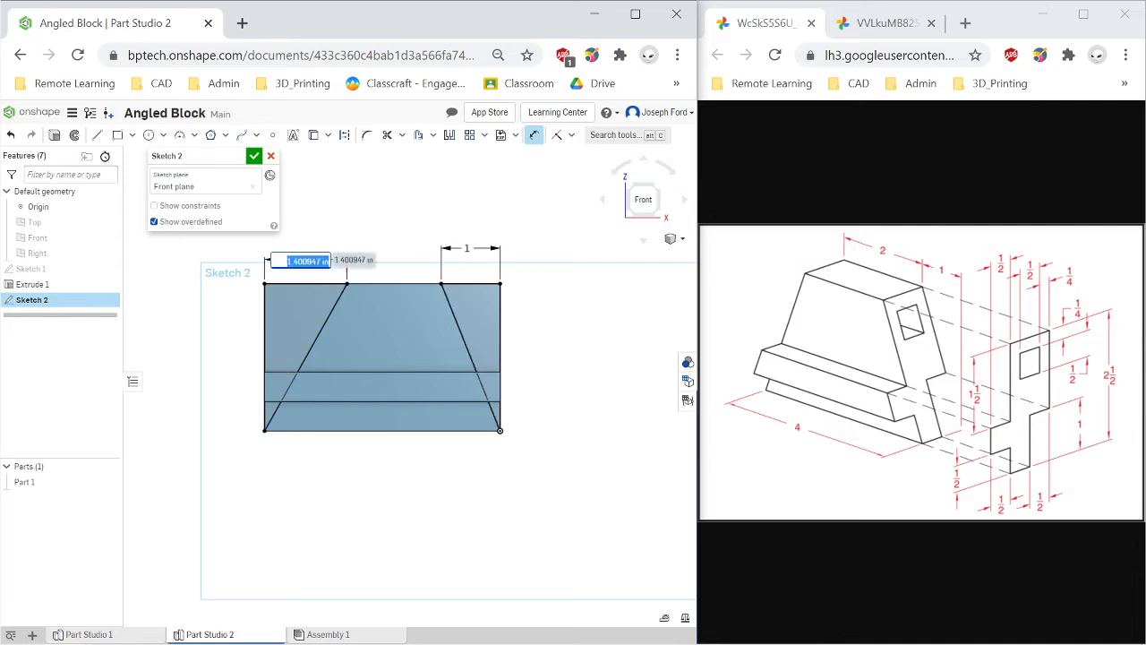
{"action": "type", "text": "1"}
{"action": "key", "text": "Return"}
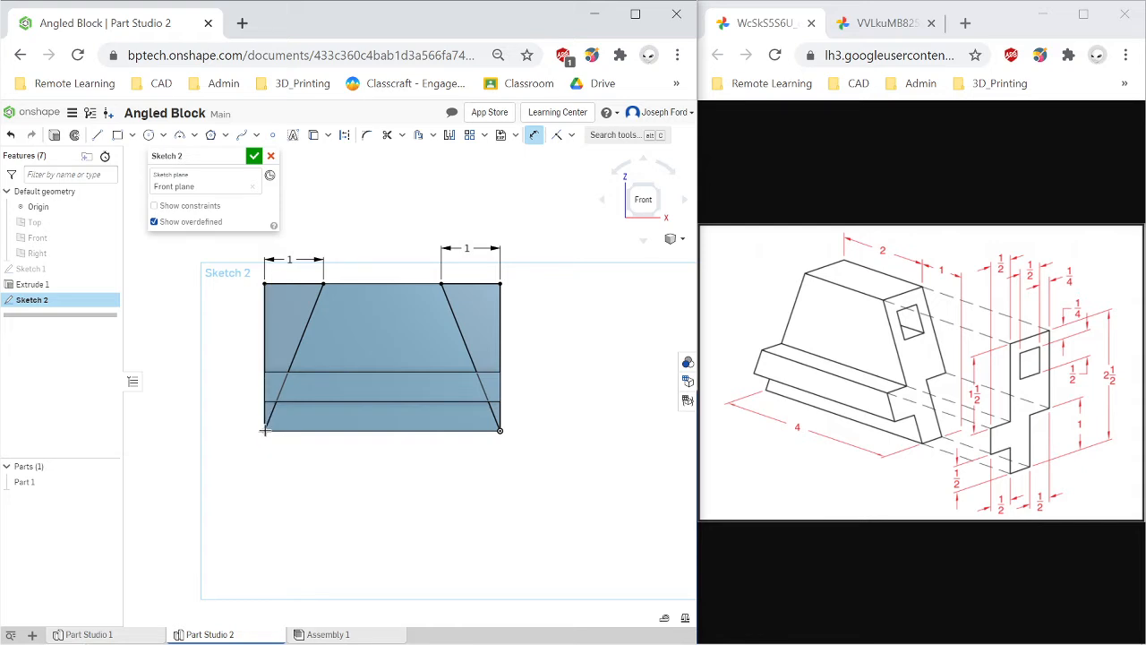
Cut away the sketch's side regions with a Remove extrude set to Through all in both directions.
{"action": "left_click", "coordinate": [54, 135]}
{"action": "left_click", "coordinate": [187, 188]}
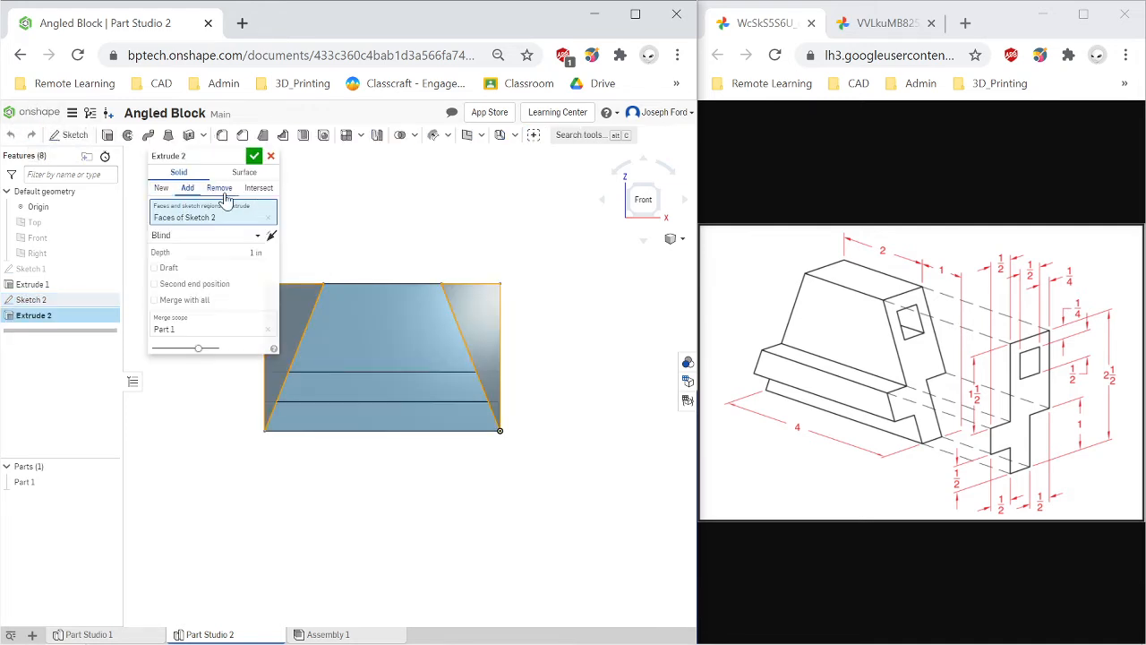
{"action": "left_click", "coordinate": [224, 191]}
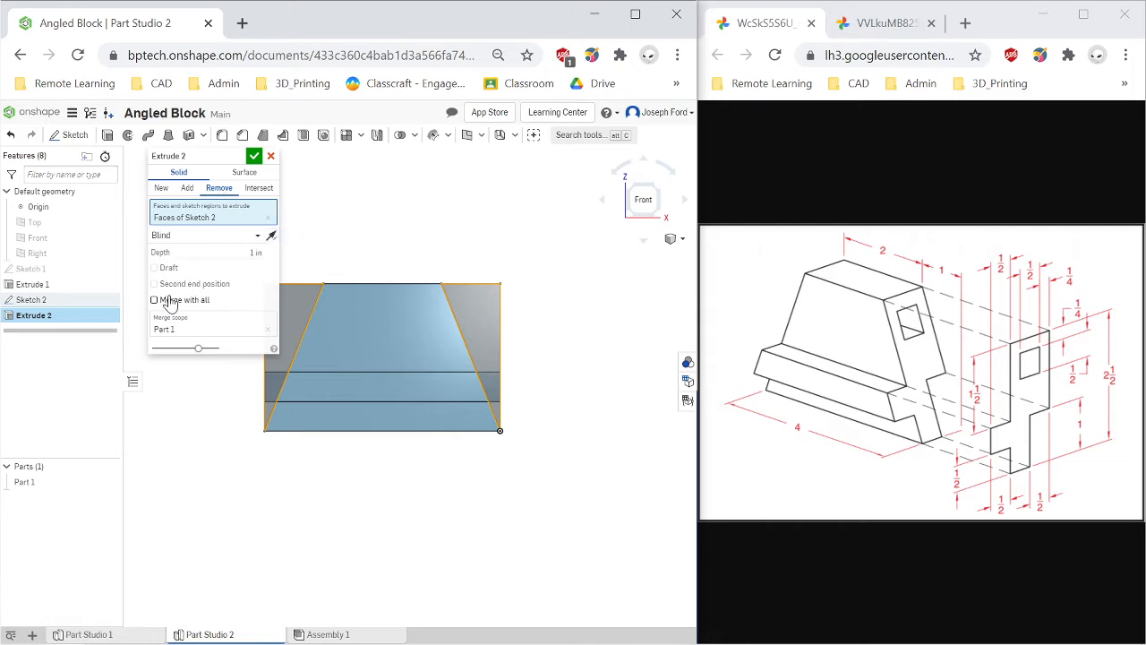
{"action": "right_click_drag", "start_coordinate": [540, 413], "coordinate": [510, 421]}
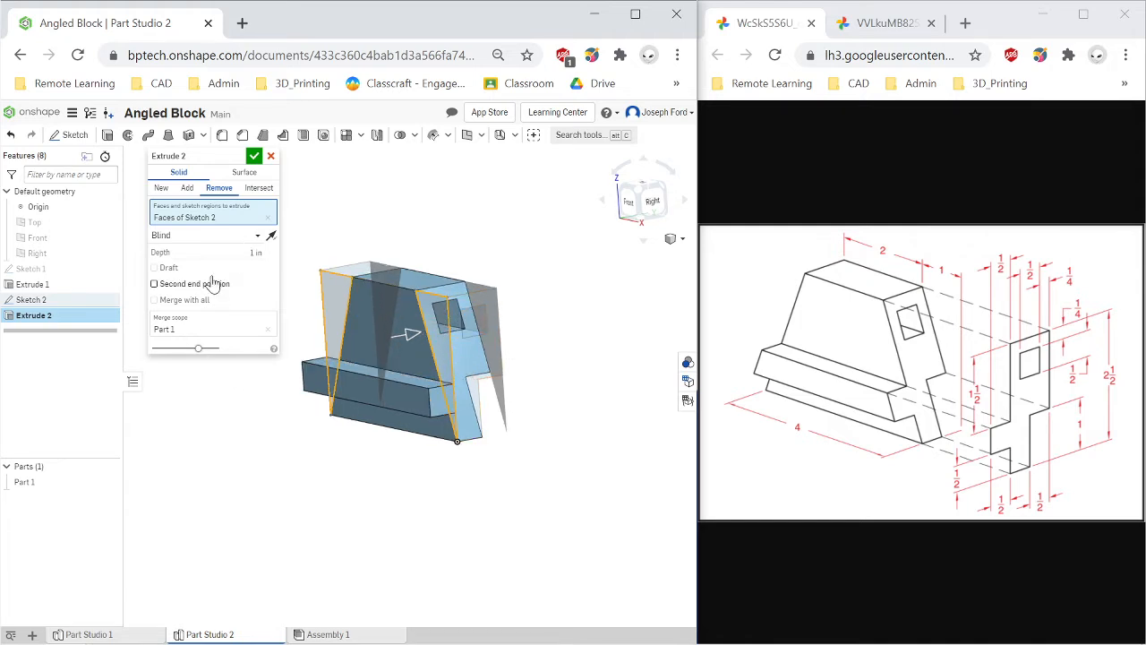
{"action": "left_click", "coordinate": [161, 287]}
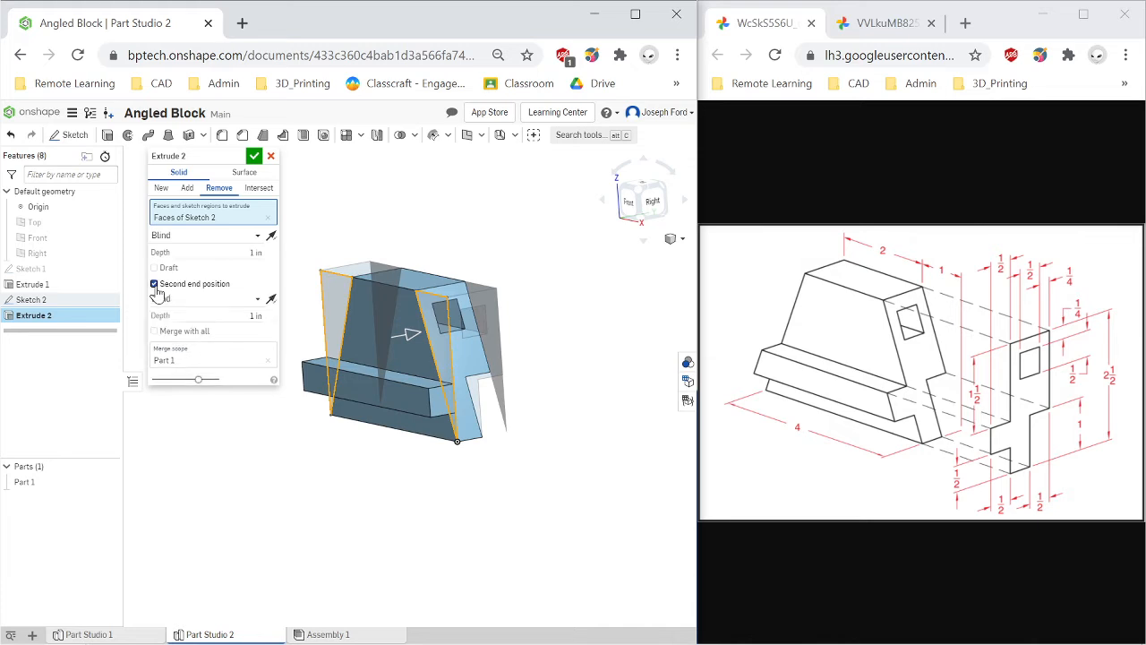
{"action": "mouse_move", "coordinate": [302, 461]}
{"action": "right_mouse_down"}
{"action": "mouse_move", "coordinate": [271, 466]}
{"action": "mouse_move", "coordinate": [293, 466]}
{"action": "right_mouse_up"}
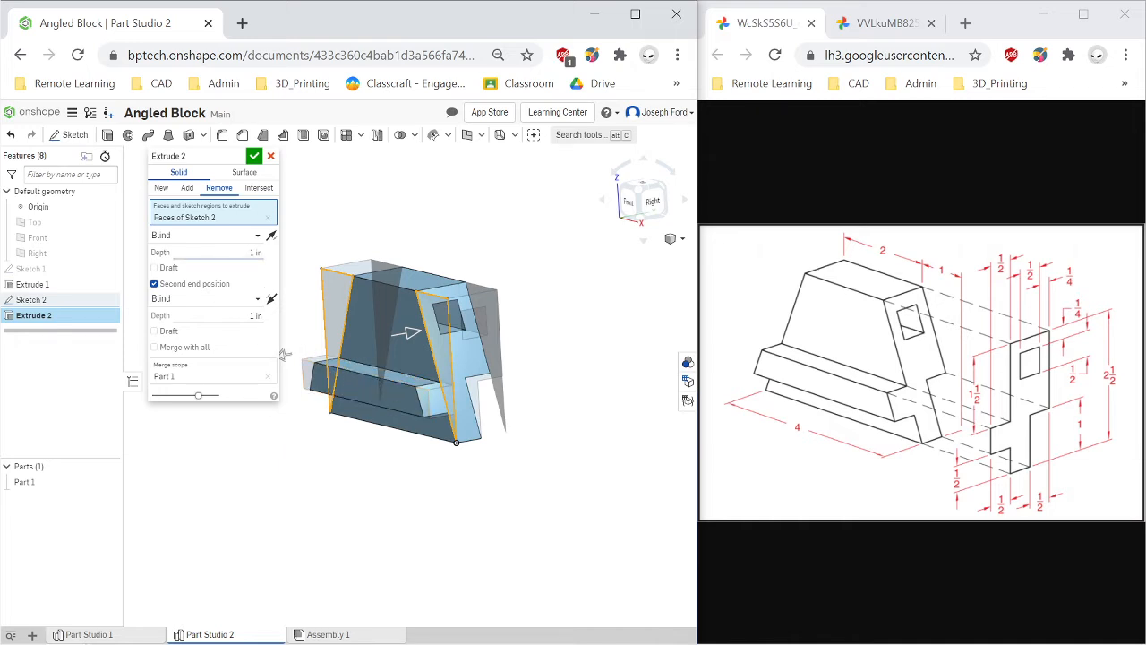
{"action": "left_click", "coordinate": [258, 298]}
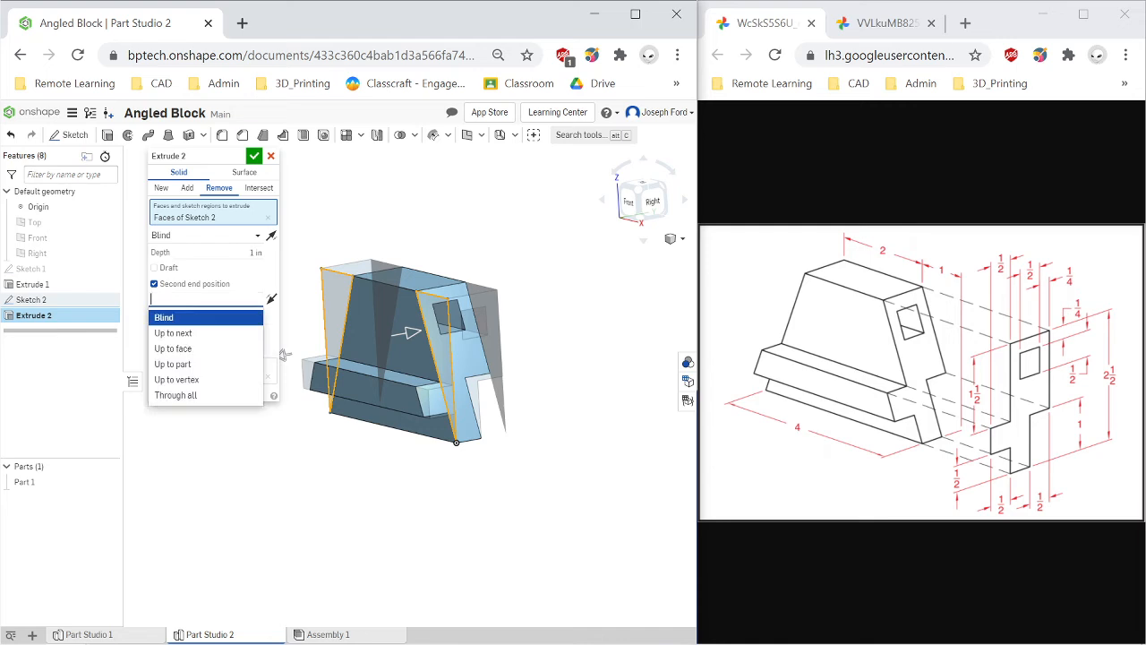
{"action": "left_click", "coordinate": [195, 397]}
{"action": "left_click", "coordinate": [206, 234]}
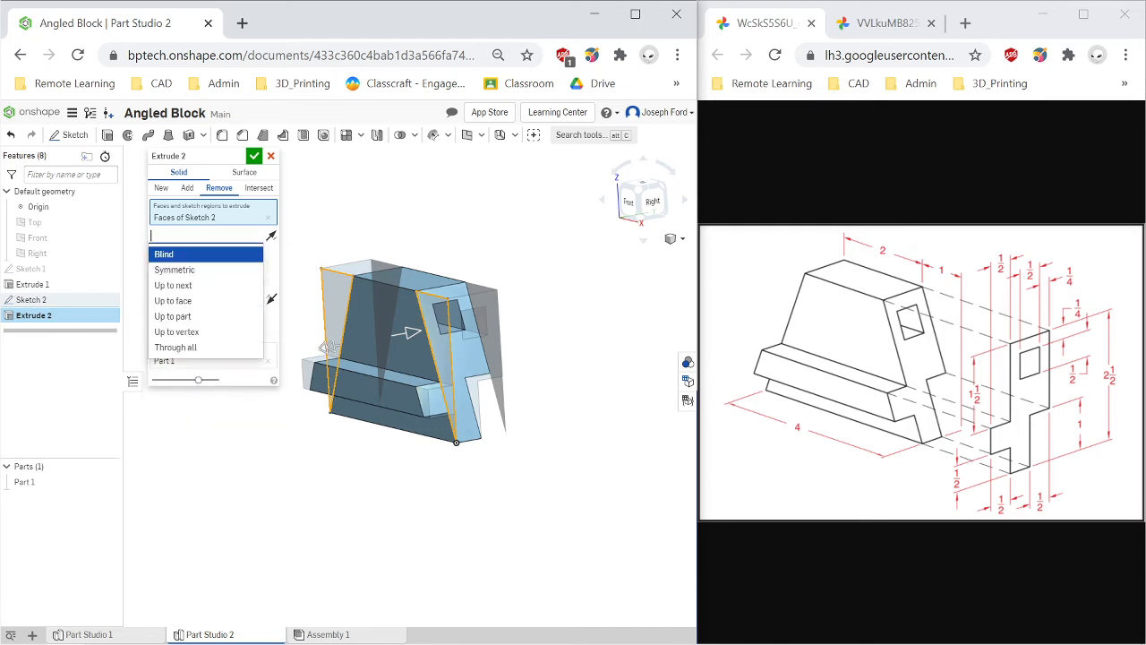
{"action": "left_click", "coordinate": [195, 348]}
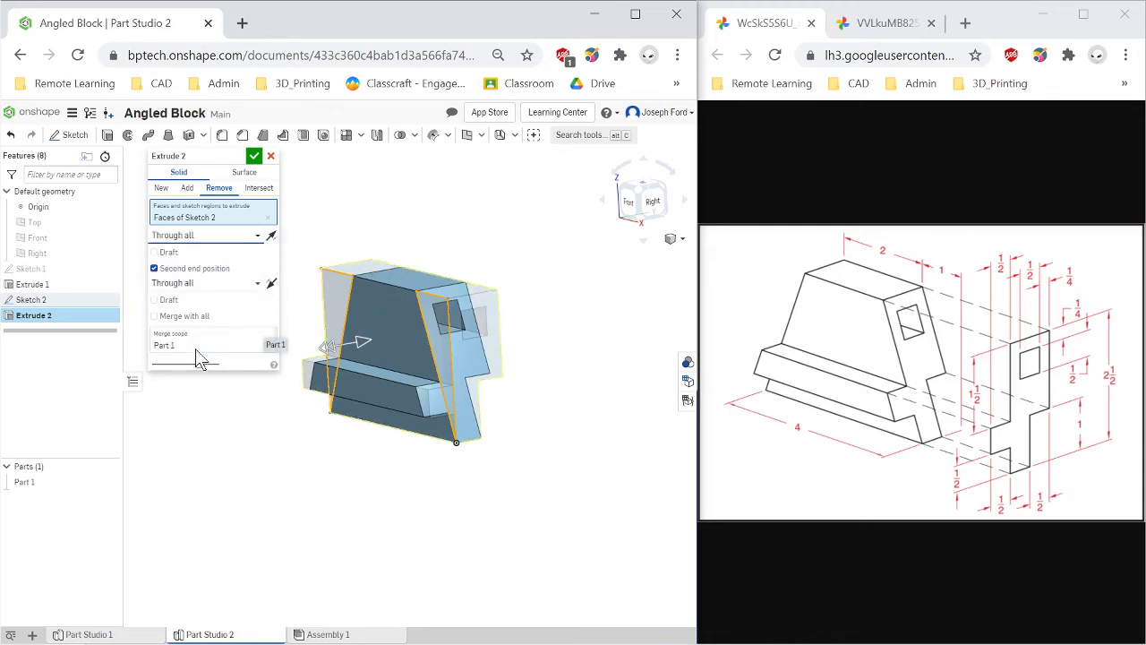
{"action": "left_click", "coordinate": [254, 155]}
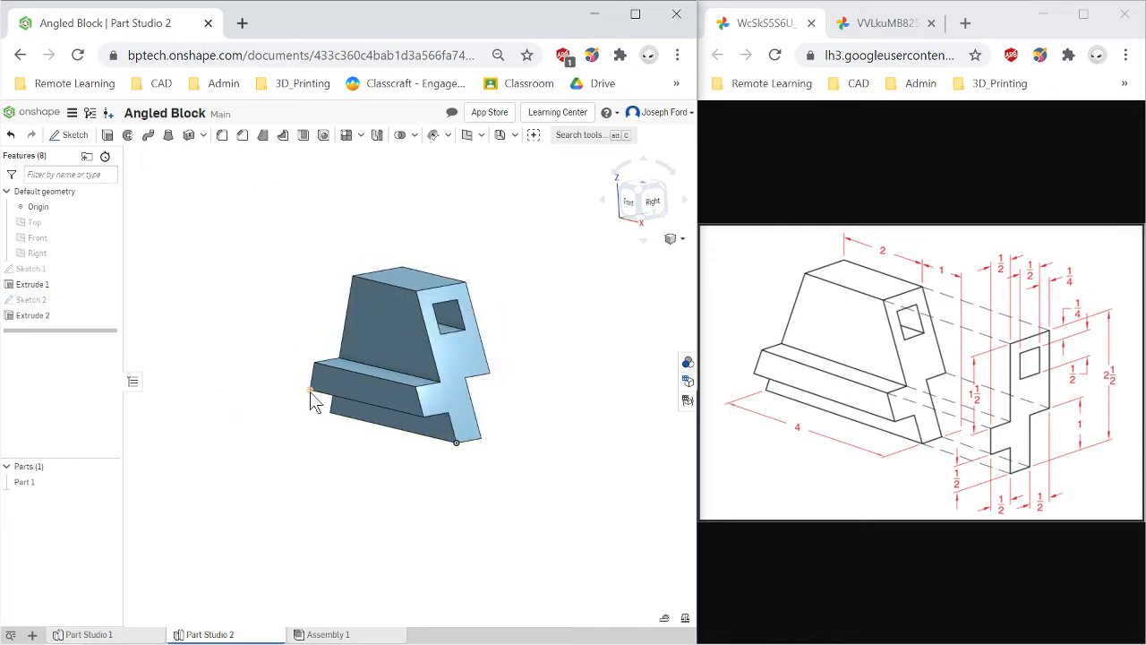
Assign the Cast iron material to Part 1.
{"action": "left_click", "coordinate": [640, 202]}
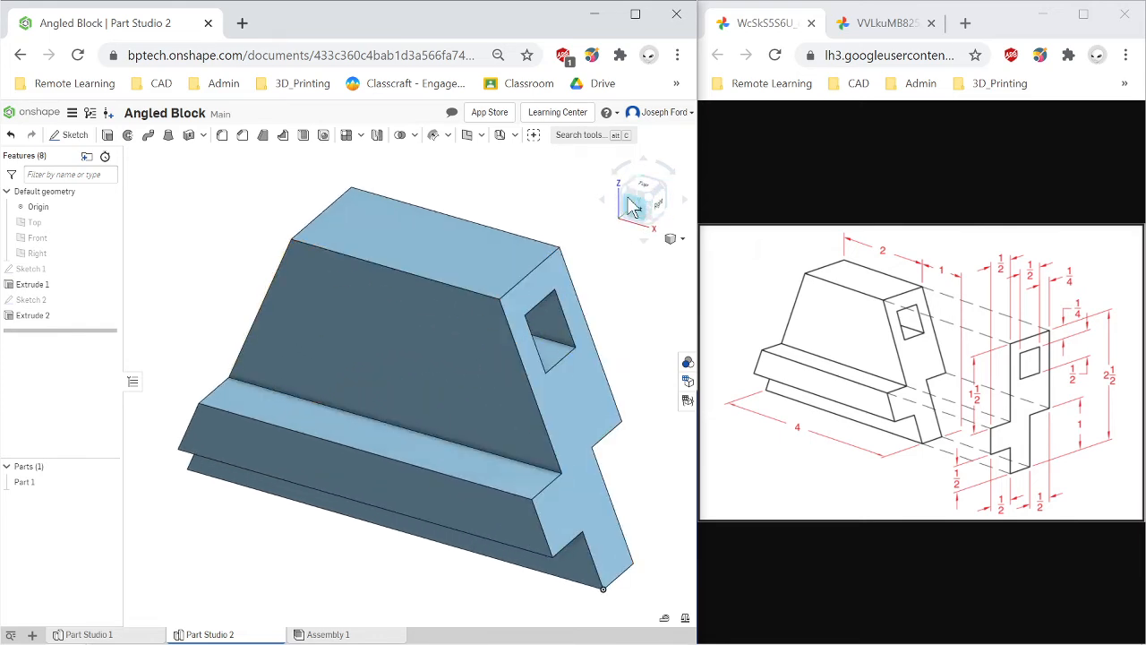
{"action": "left_click", "coordinate": [641, 204]}
{"action": "scroll", "coordinate": [475, 430], "scroll_direction": "down", "scroll_amount": 4}
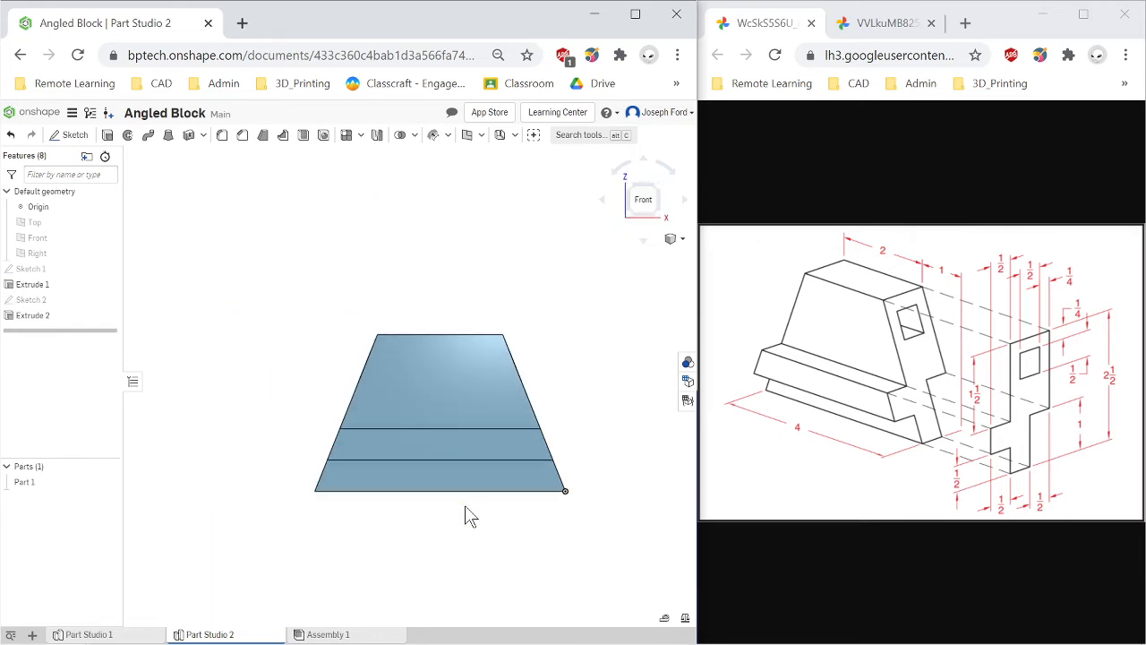
{"action": "scroll", "coordinate": [465, 505], "scroll_direction": "up", "scroll_amount": 2}
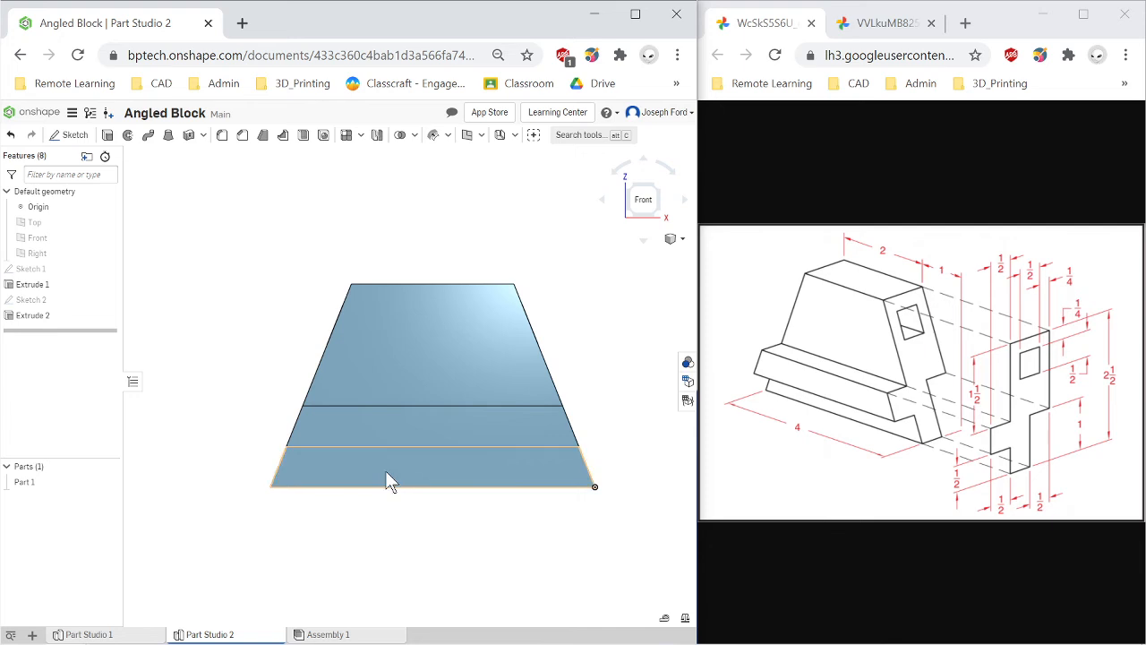
{"action": "right_click", "coordinate": [35, 485]}
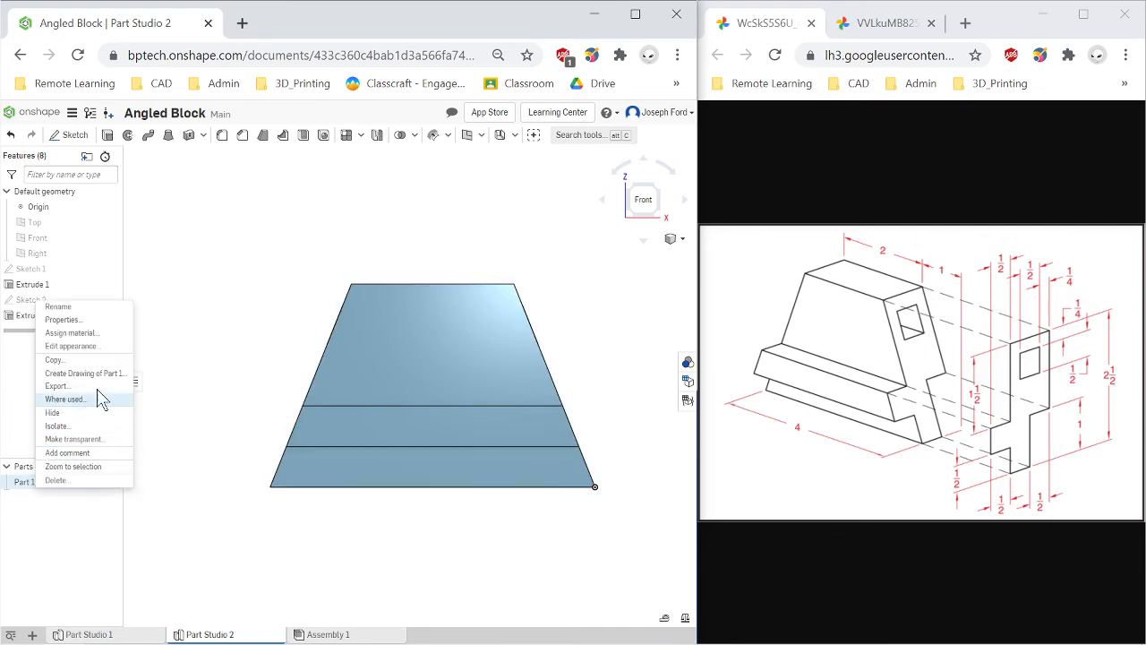
{"action": "left_click", "coordinate": [93, 337]}
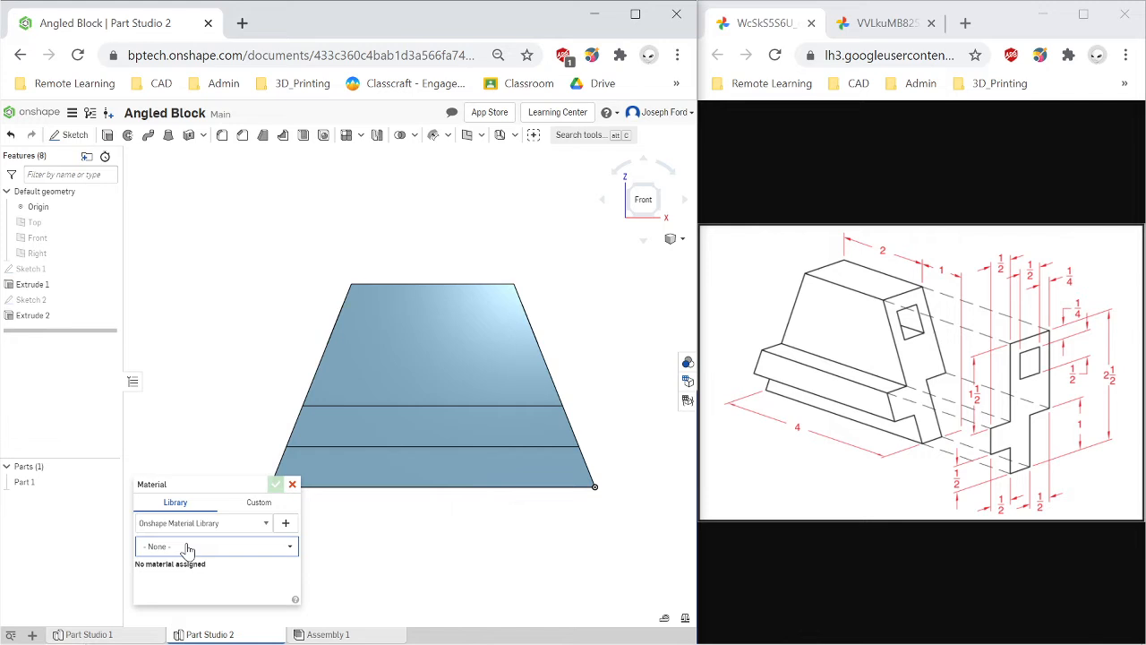
{"action": "left_click", "coordinate": [188, 547]}
{"action": "type", "text": "cas"}
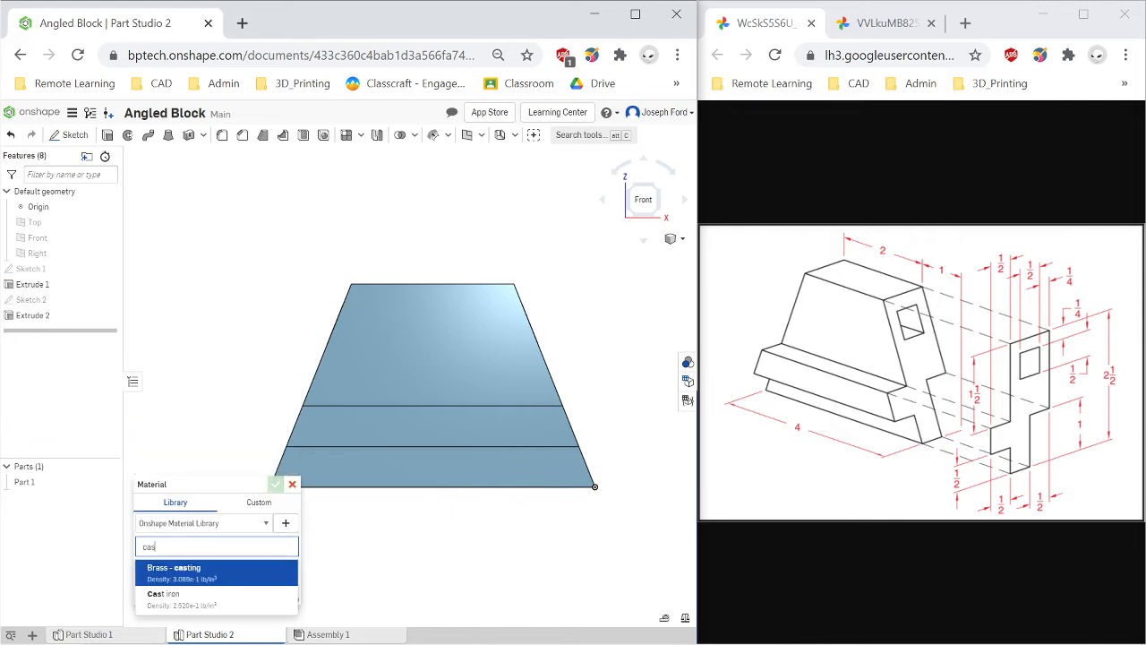
{"action": "type", "text": "t ir"}
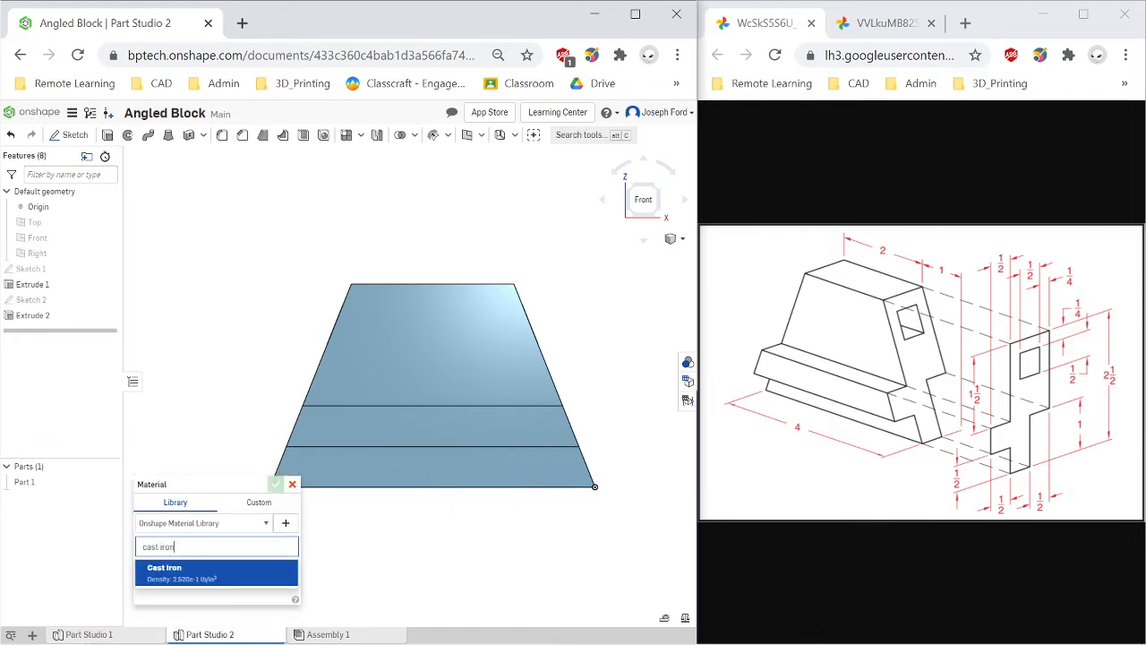
{"action": "type", "text": "on"}
{"action": "left_click", "coordinate": [196, 578]}
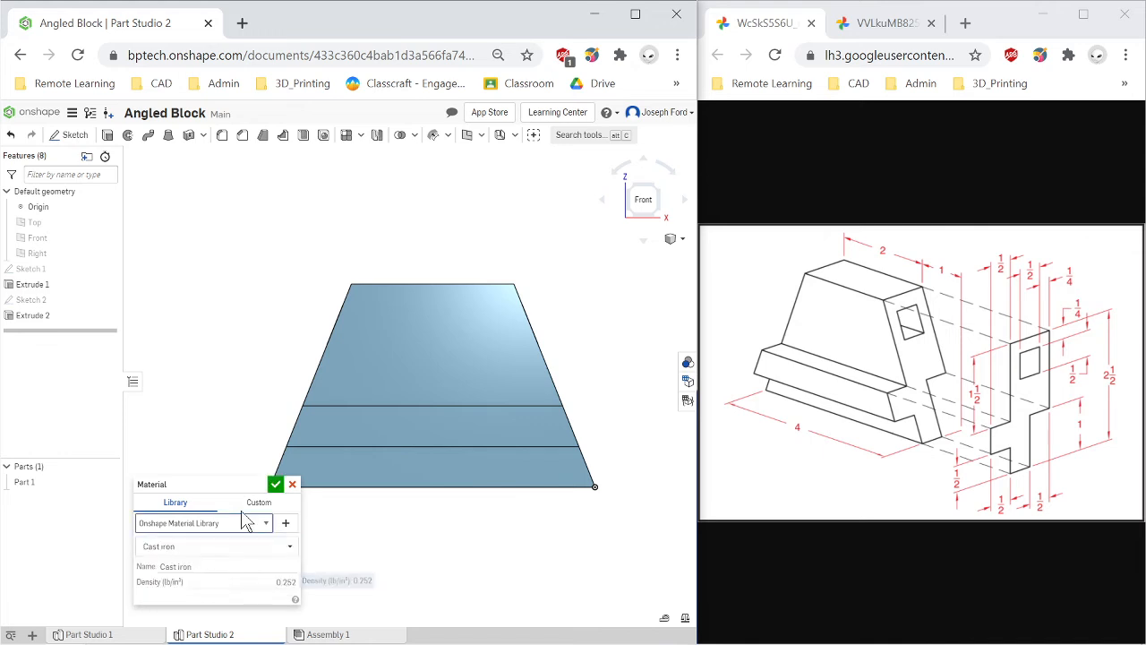
{"action": "left_click", "coordinate": [275, 483]}
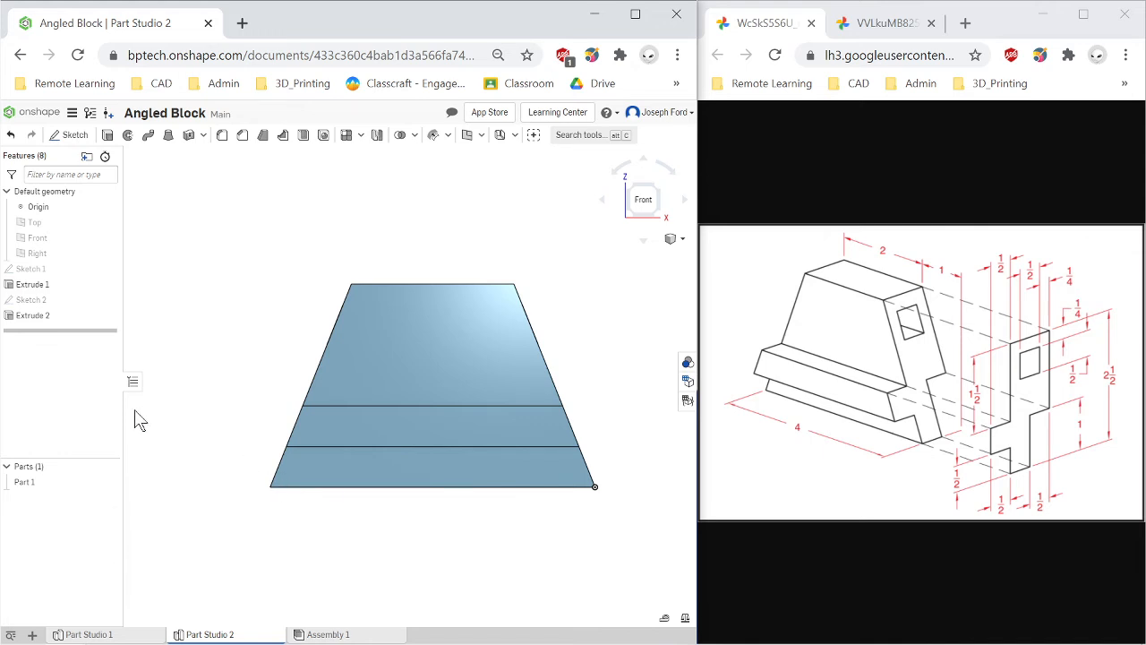
Display the mass properties of Part 1.
{"action": "key", "text": "Left"}
{"action": "key", "text": "Left"}
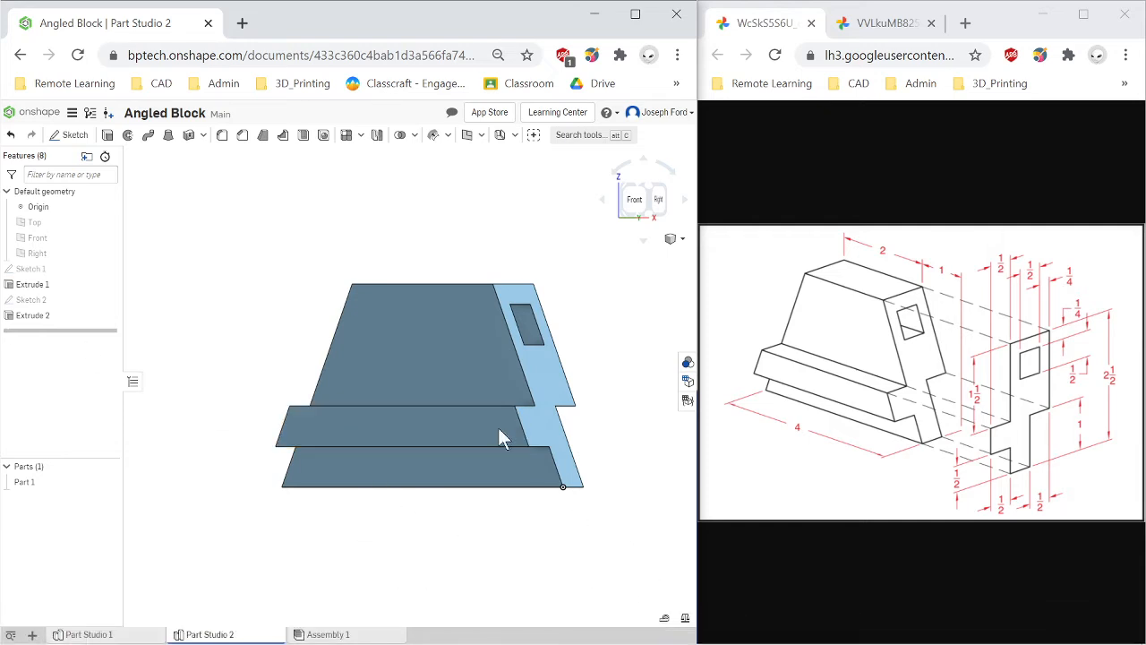
{"action": "left_click", "coordinate": [685, 619]}
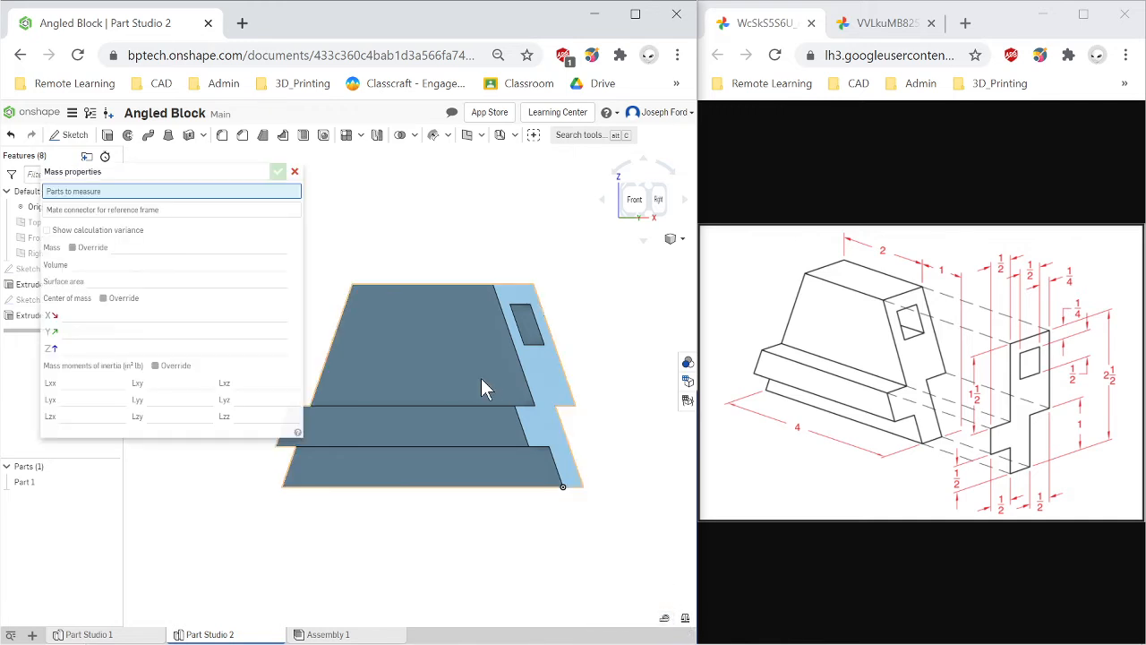
{"action": "left_click", "coordinate": [481, 378]}
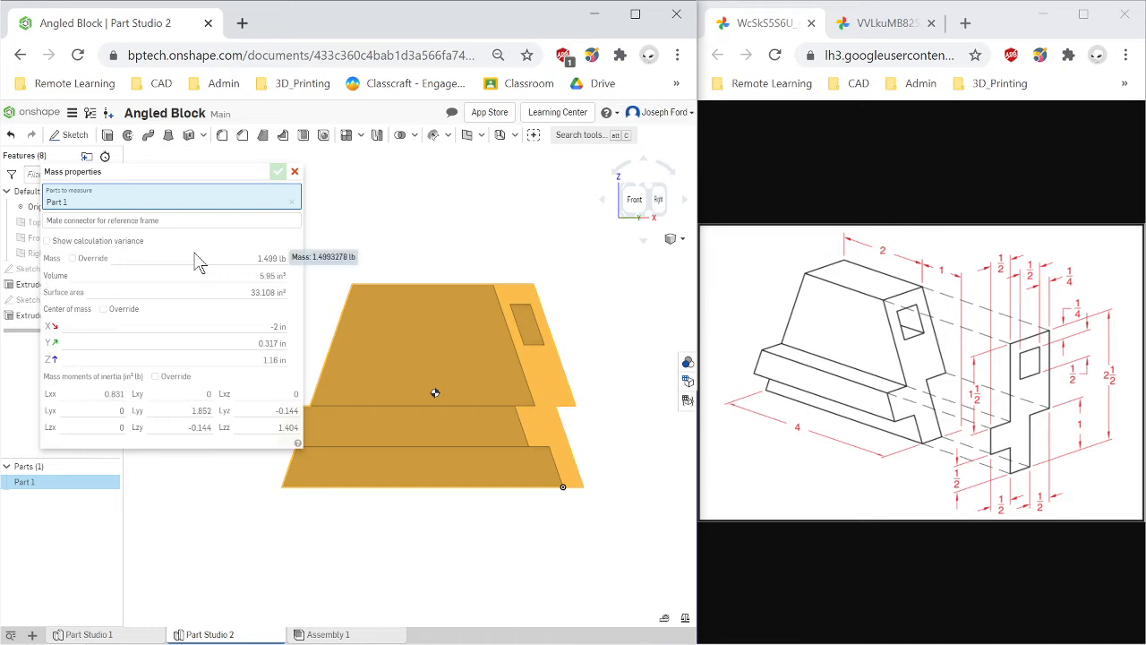
{"action": "left_click", "coordinate": [295, 172]}
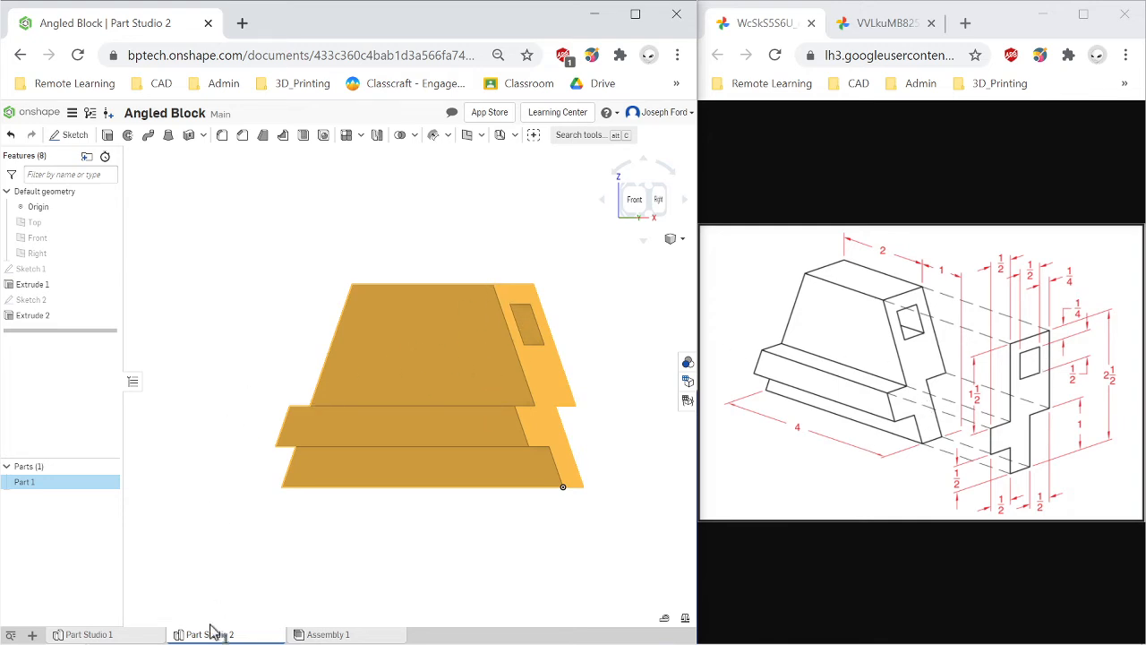
Create a new drawing from the Onshape ANSI_A_INCH.dwt template with no views.
{"action": "mouse_move", "coordinate": [220, 633]}
{"action": "left_click", "coordinate": [651, 195]}
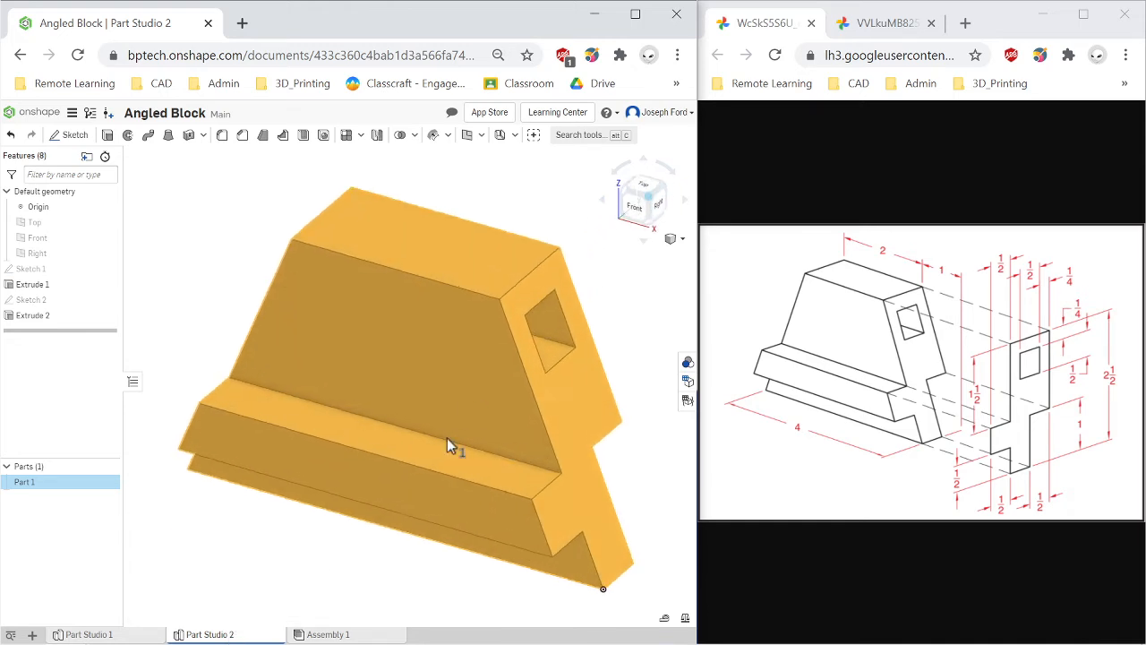
{"action": "scroll", "coordinate": [447, 441], "scroll_direction": "down", "scroll_amount": 3}
{"action": "mouse_move", "coordinate": [195, 630]}
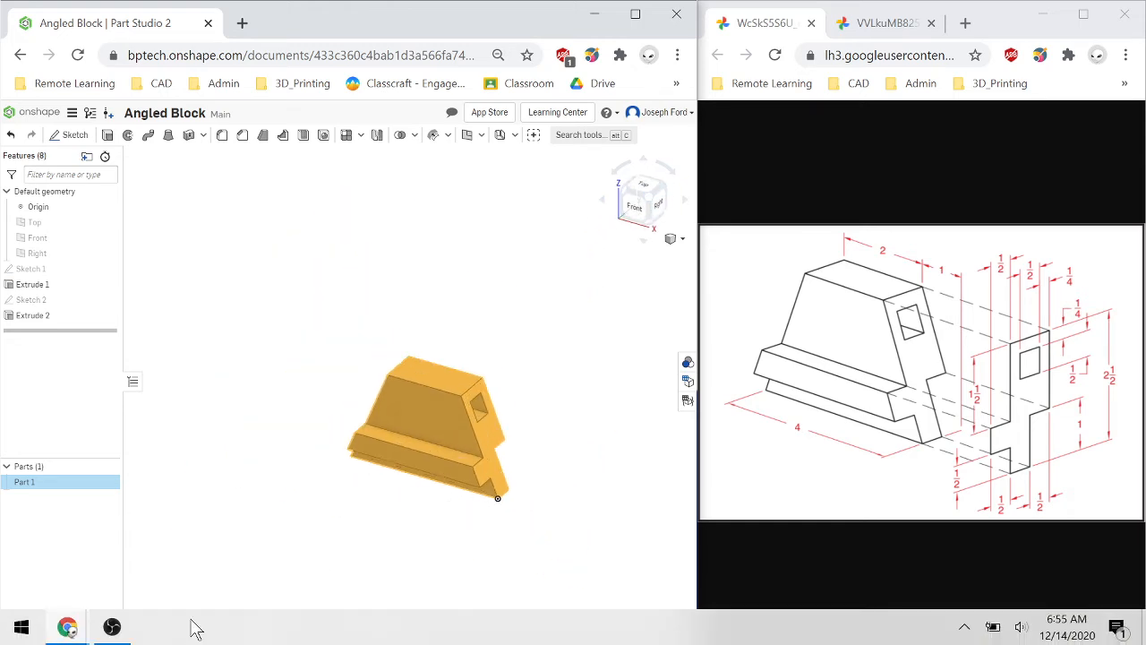
{"action": "left_click", "coordinate": [205, 557]}
{"action": "left_click", "coordinate": [32, 634]}
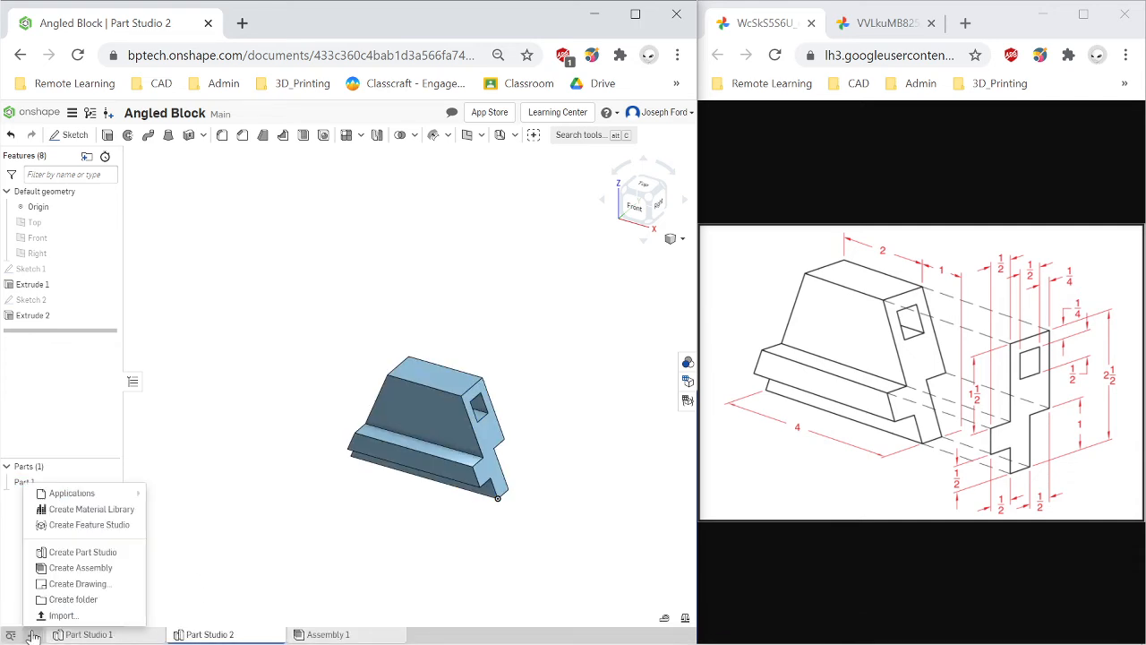
{"action": "left_click", "coordinate": [110, 586]}
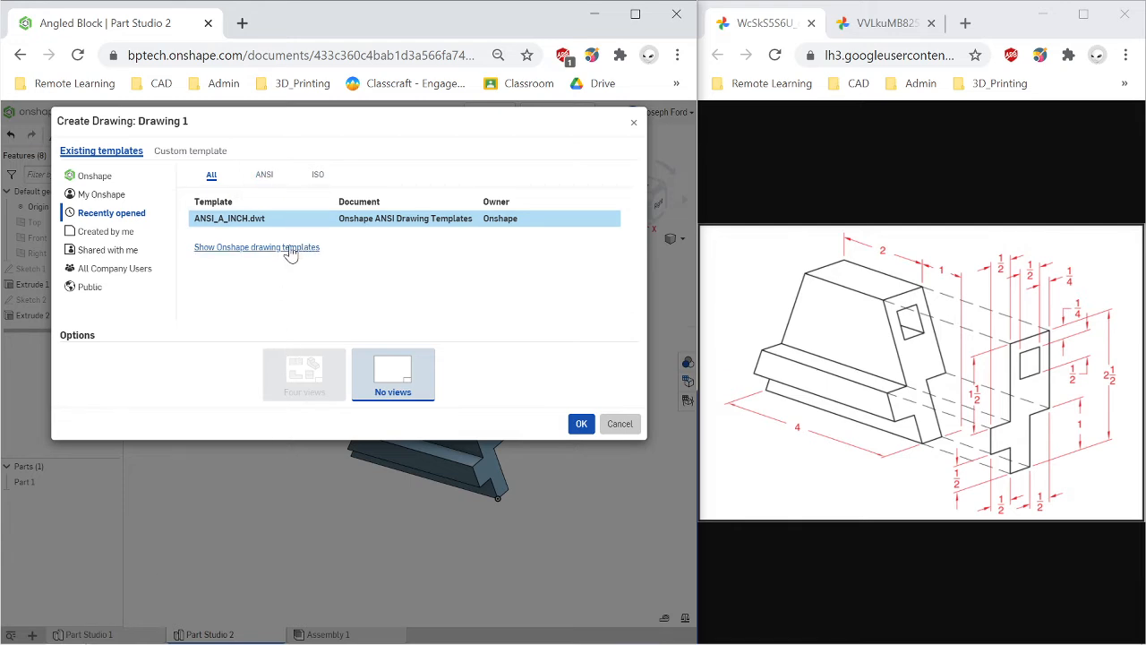
{"action": "left_click", "coordinate": [265, 177]}
{"action": "left_click", "coordinate": [244, 248]}
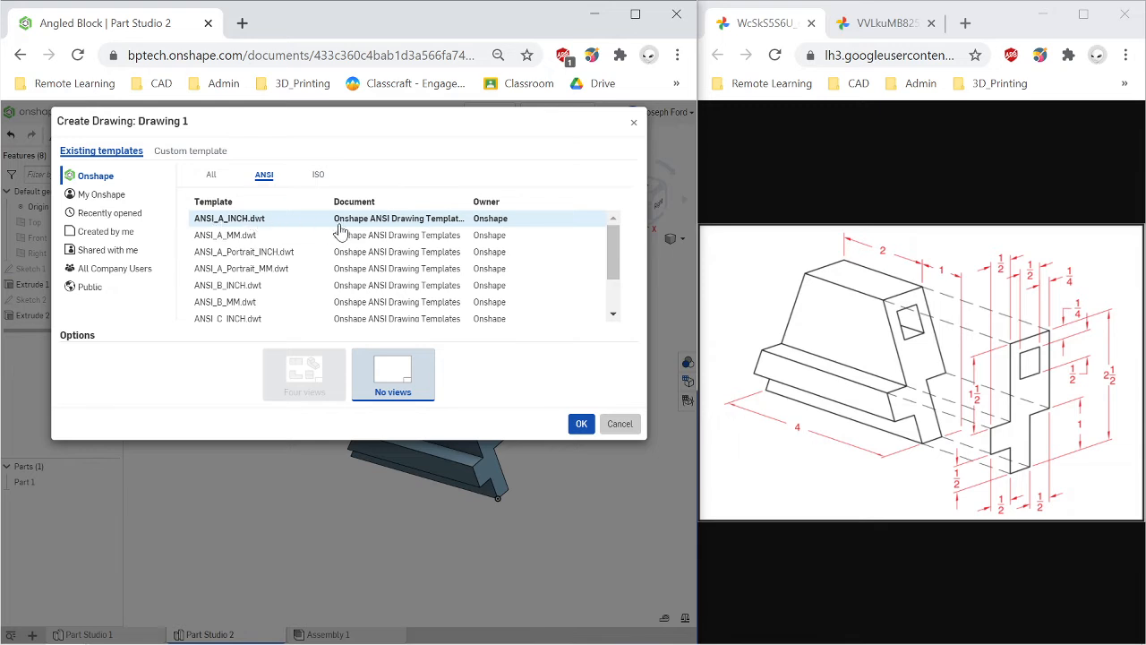
{"action": "left_click", "coordinate": [283, 224]}
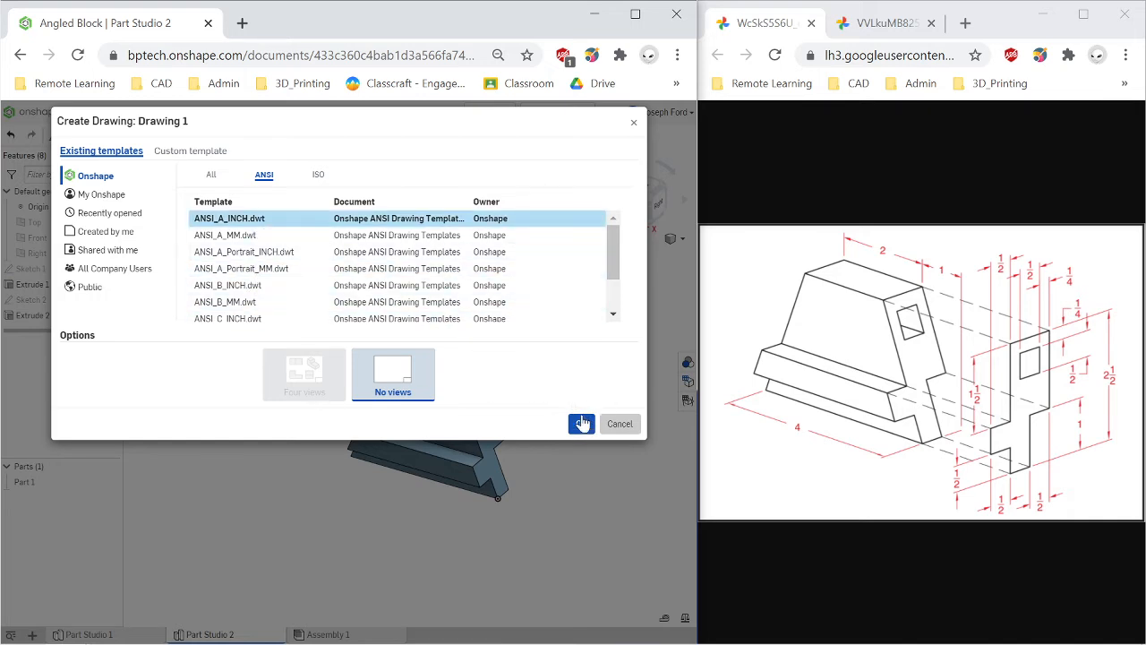
{"action": "left_click", "coordinate": [580, 426]}
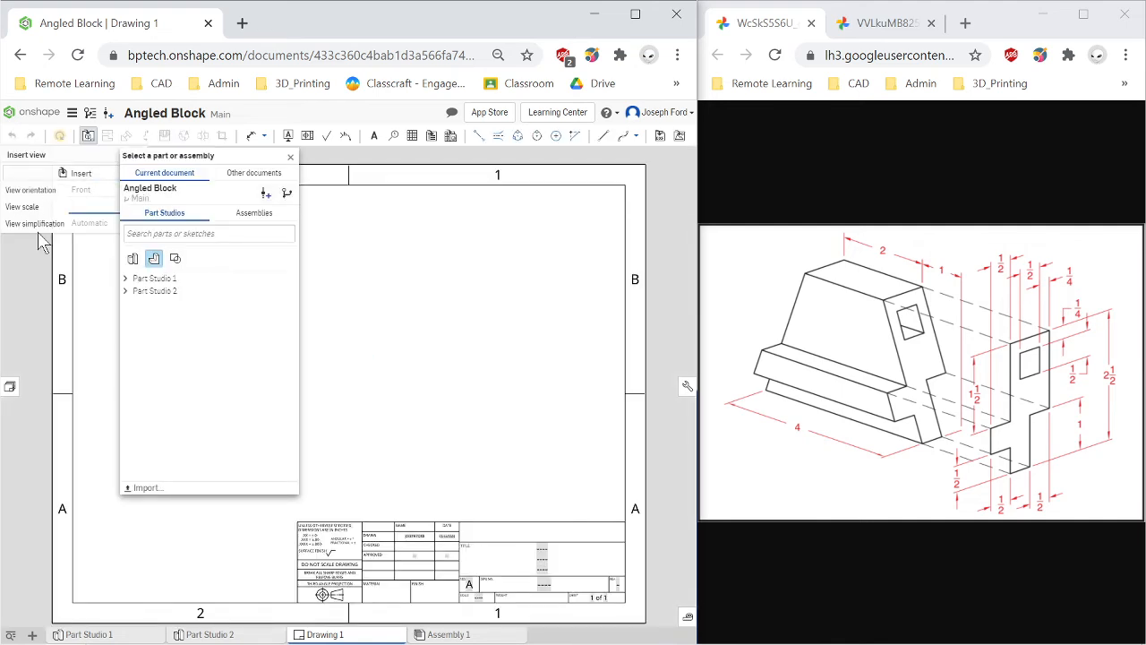
Insert a front view of Part 1 from Part Studio 1 at 1:1 scale on the sheet's lower left.
{"action": "left_click", "coordinate": [149, 280]}
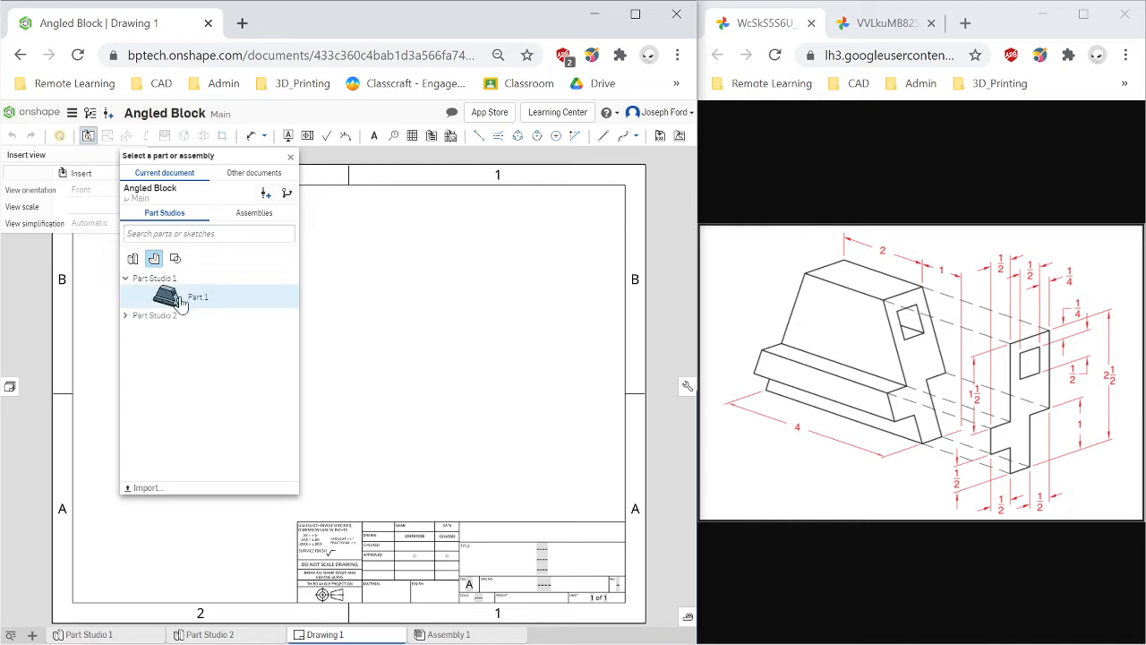
{"action": "left_click", "coordinate": [185, 300]}
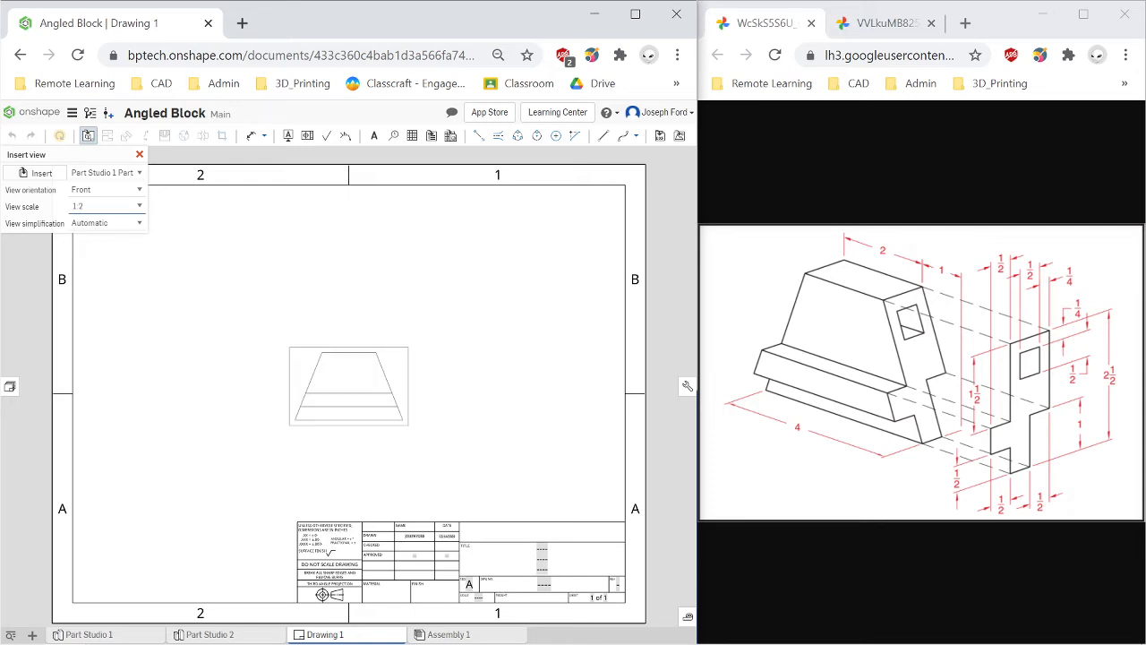
{"action": "left_click", "coordinate": [139, 208]}
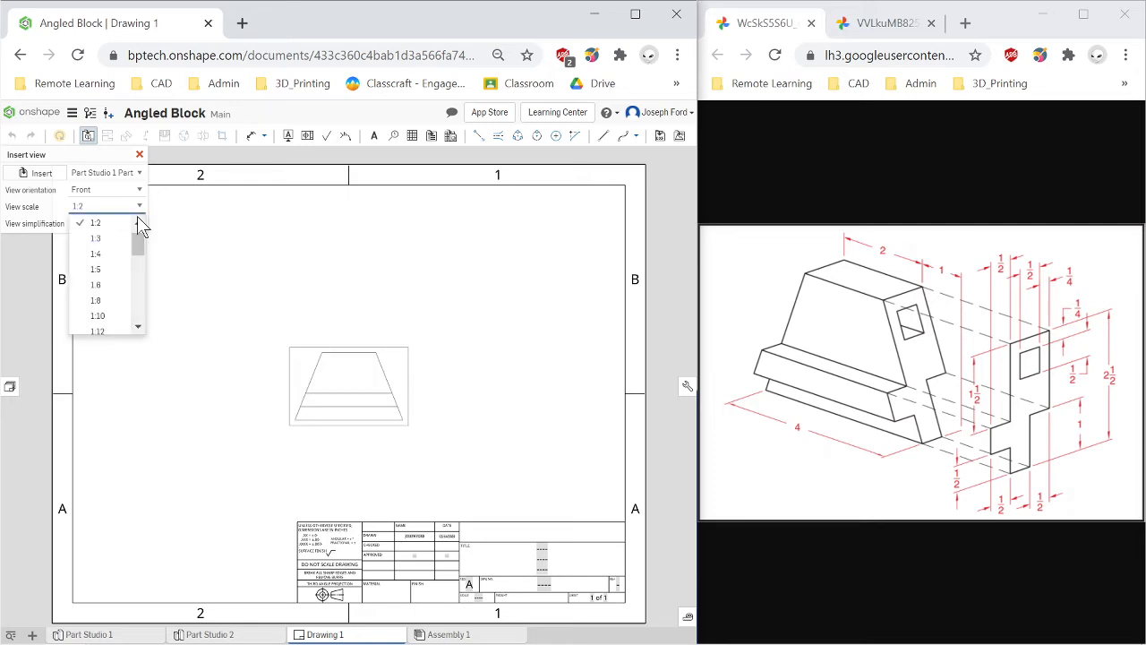
{"action": "left_click", "coordinate": [95, 238]}
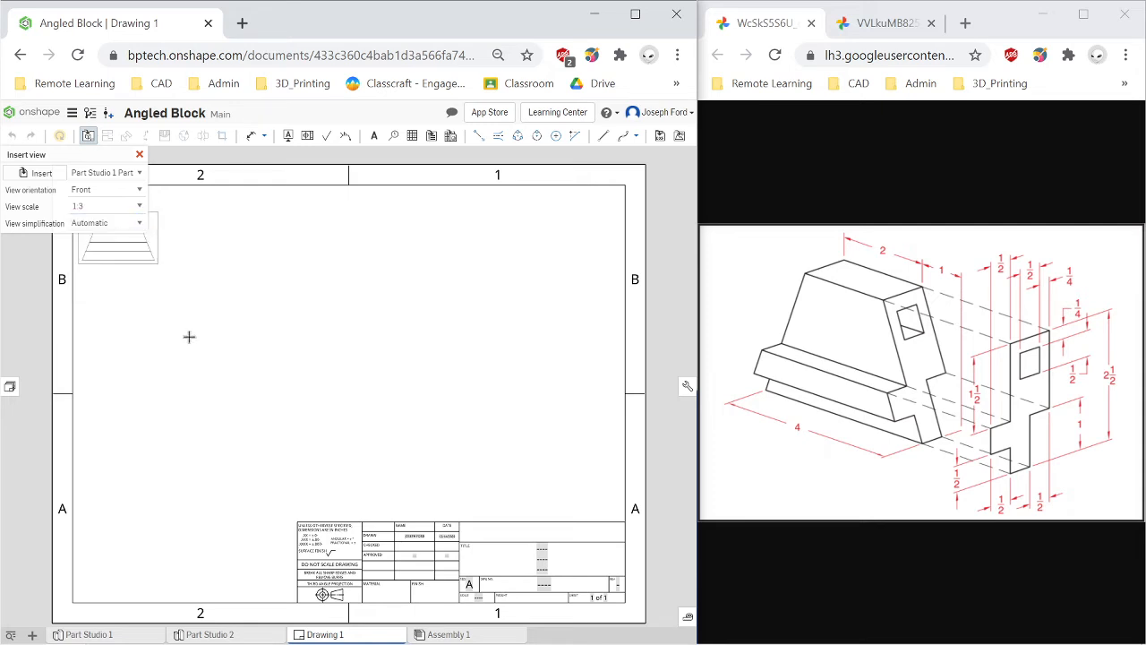
{"action": "left_click", "coordinate": [141, 207]}
{"action": "left_click_drag", "start_coordinate": [140, 243], "coordinate": [141, 228]}
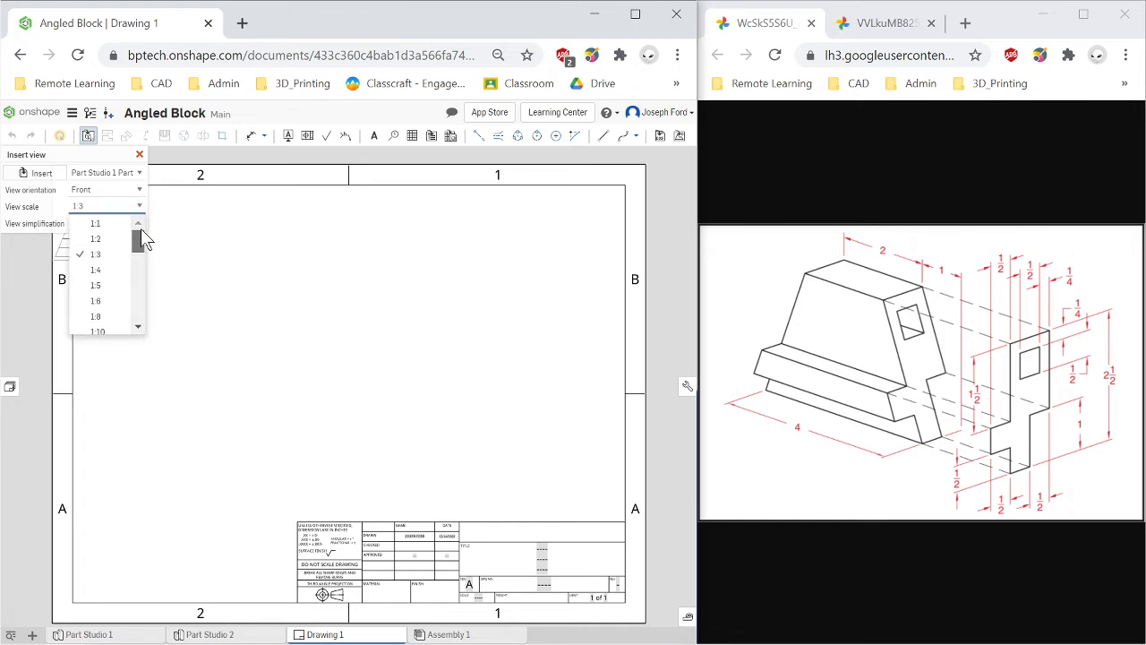
{"action": "left_click", "coordinate": [97, 225]}
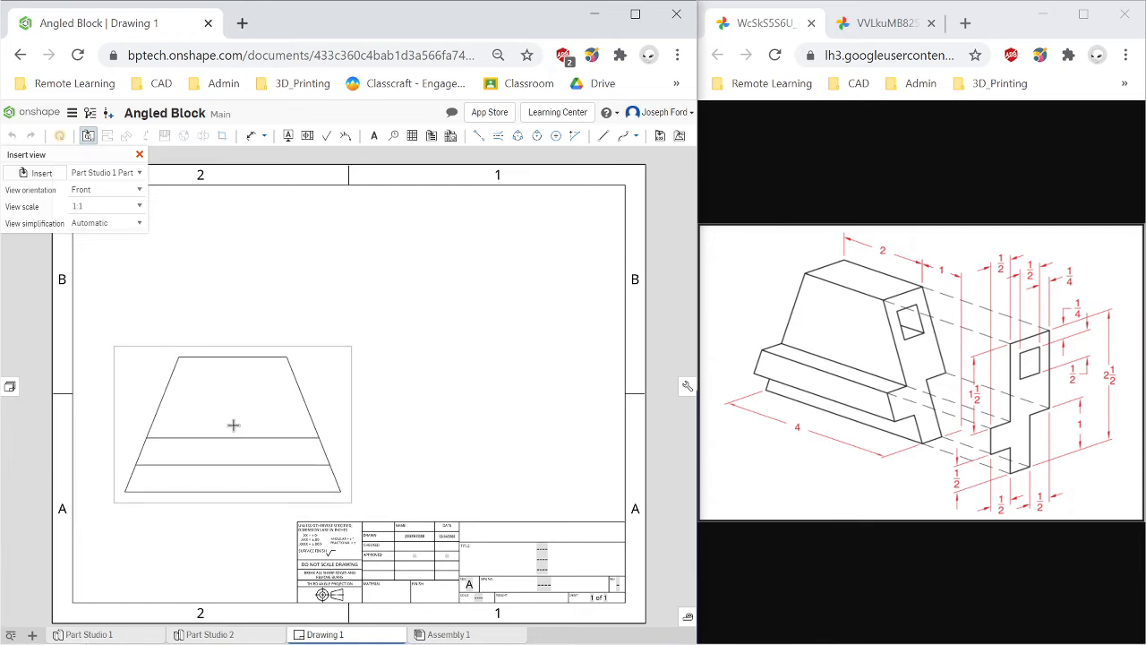
{"action": "left_click", "coordinate": [139, 207]}
{"action": "left_click", "coordinate": [134, 235]}
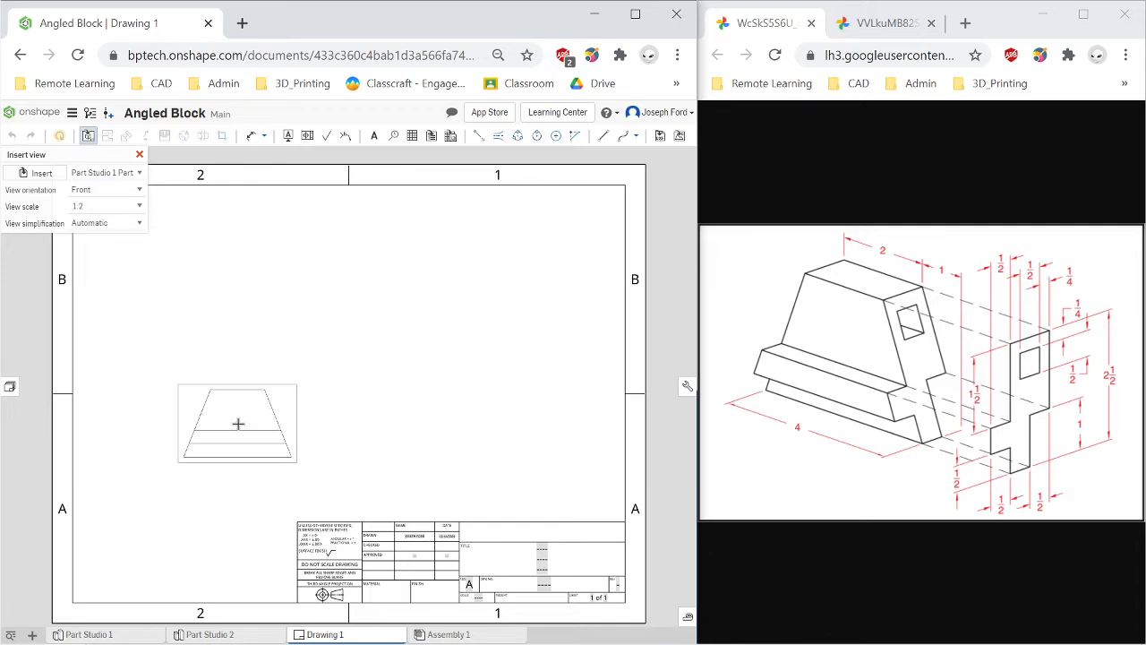
{"action": "left_click", "coordinate": [139, 208]}
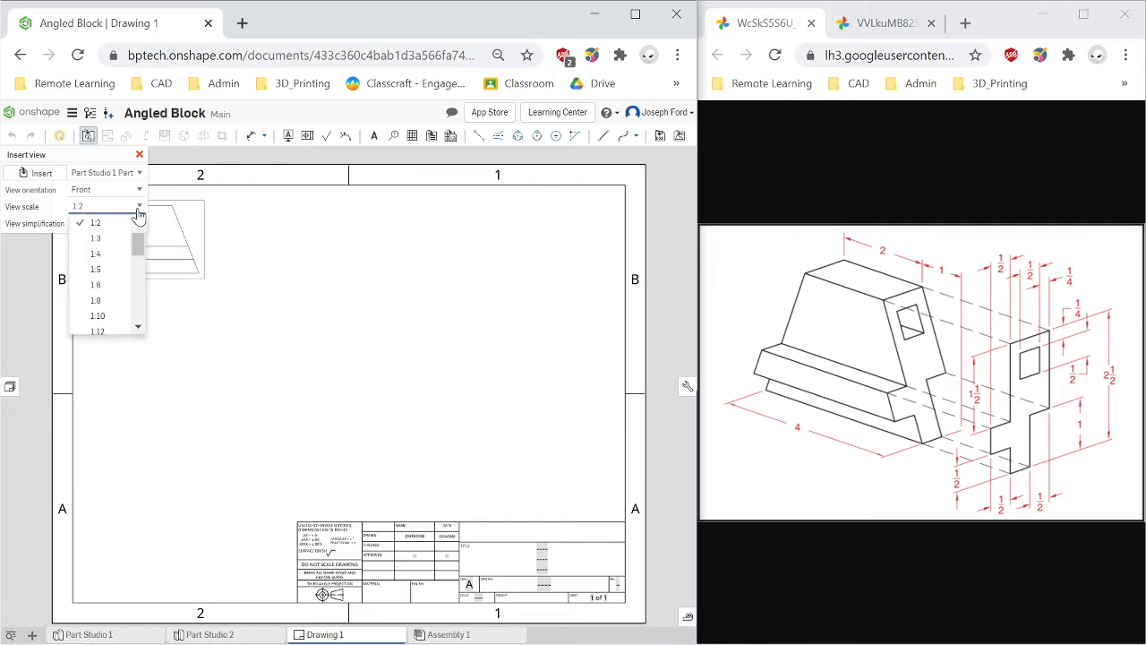
{"action": "scroll", "coordinate": [134, 225], "scroll_direction": "up", "scroll_amount": 1}
{"action": "left_click", "coordinate": [117, 224]}
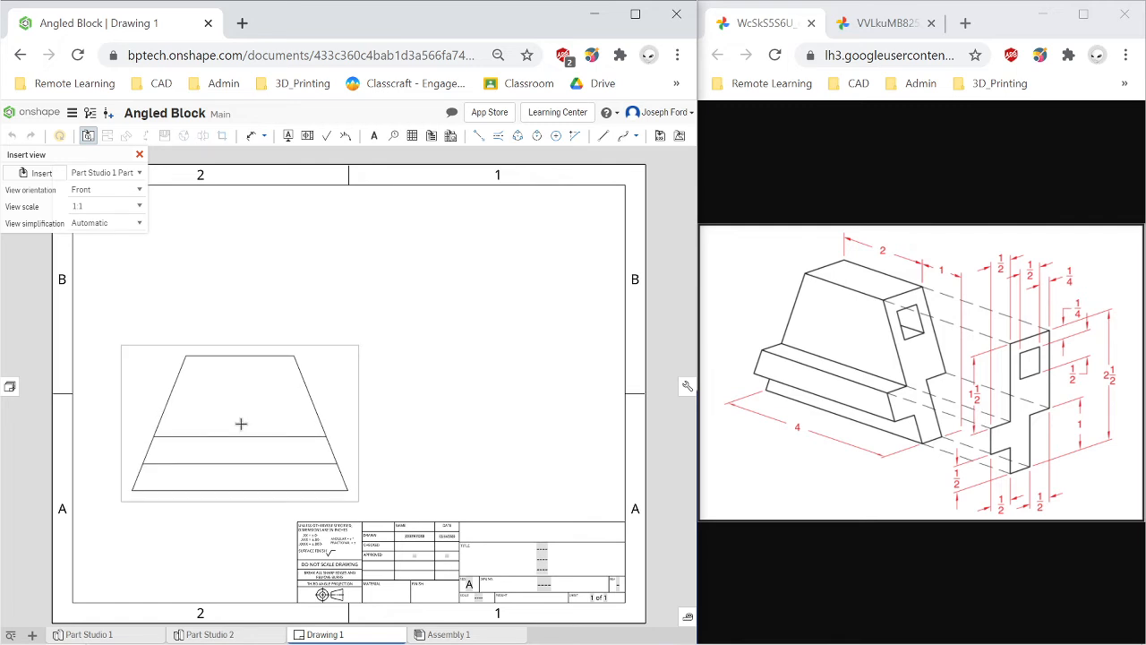
{"action": "left_click", "coordinate": [241, 424]}
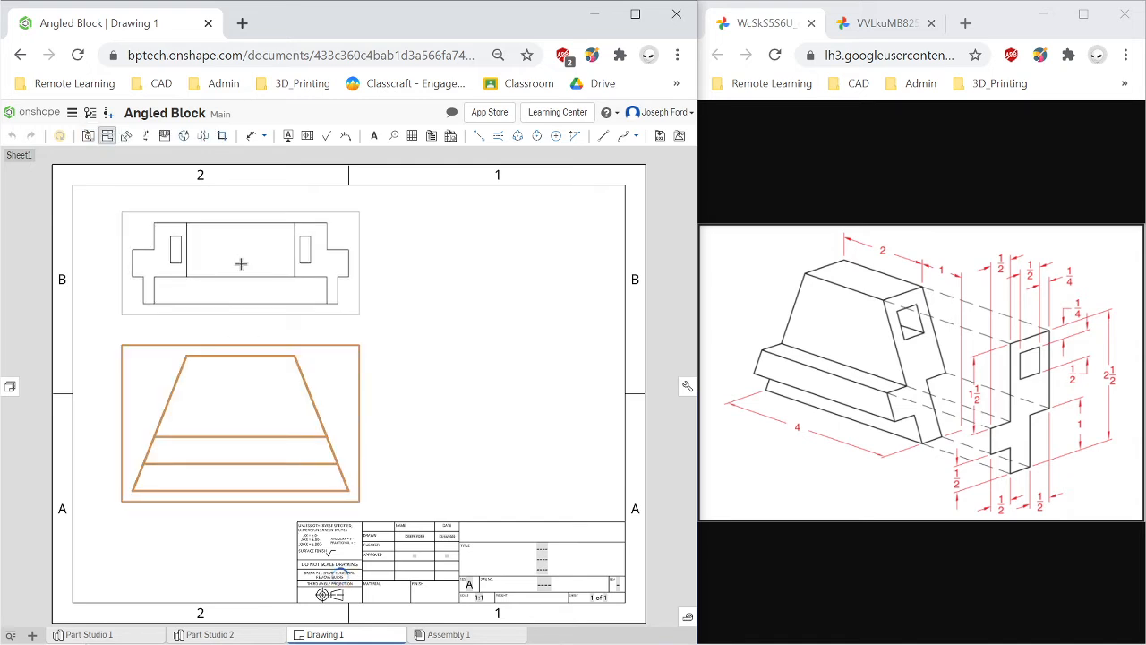
Project a top view above the front view and a right side view beside it.
{"action": "left_click", "coordinate": [241, 264]}
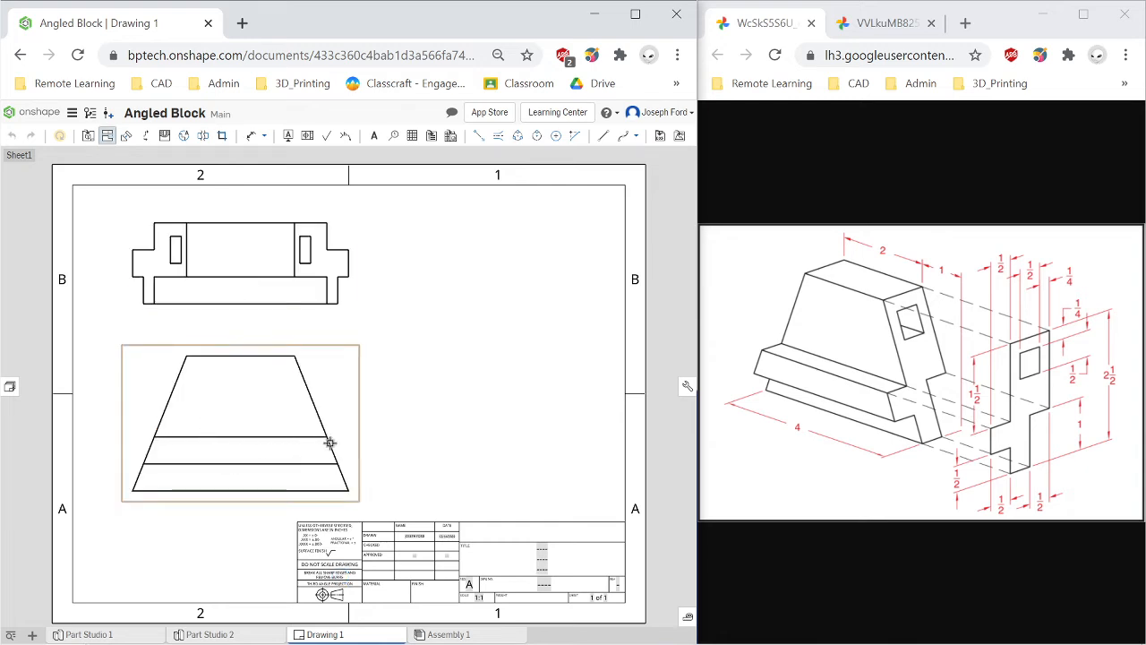
{"action": "left_click", "coordinate": [306, 427]}
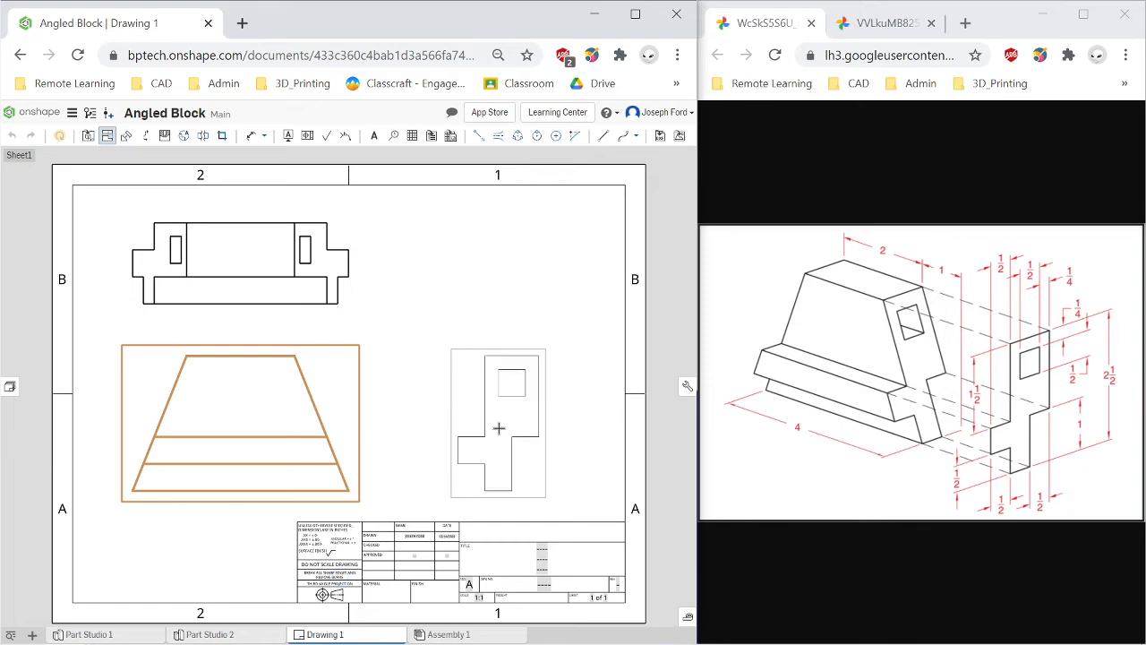
{"action": "left_click", "coordinate": [499, 427]}
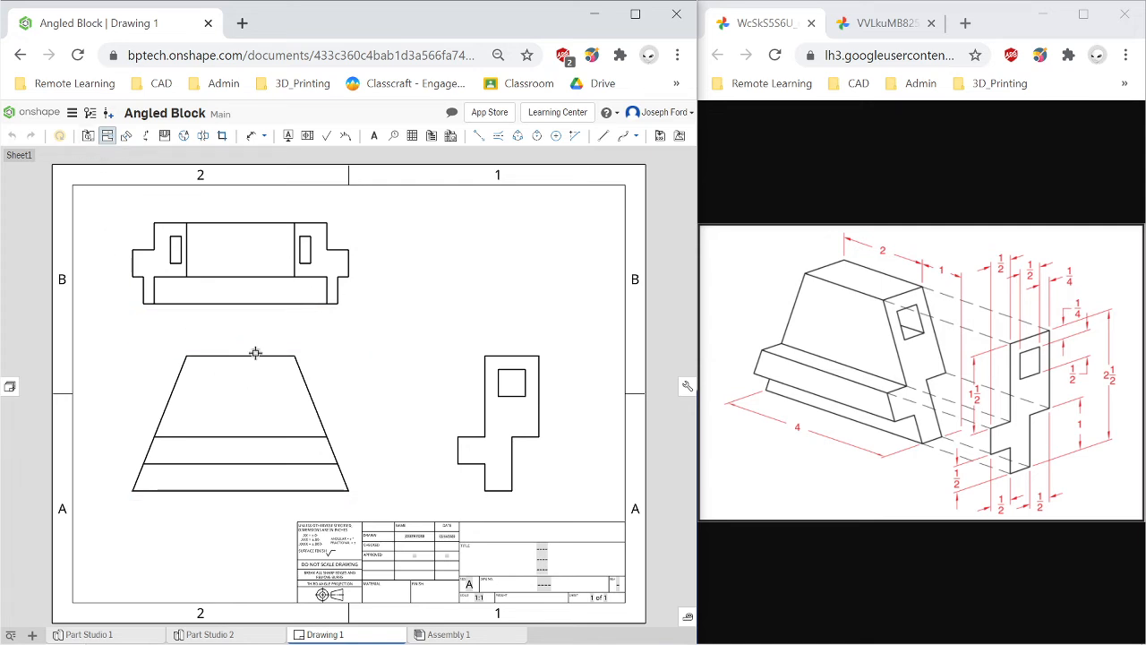
Add a dimension to the top edge of the front view.
{"action": "left_click", "coordinate": [251, 135]}
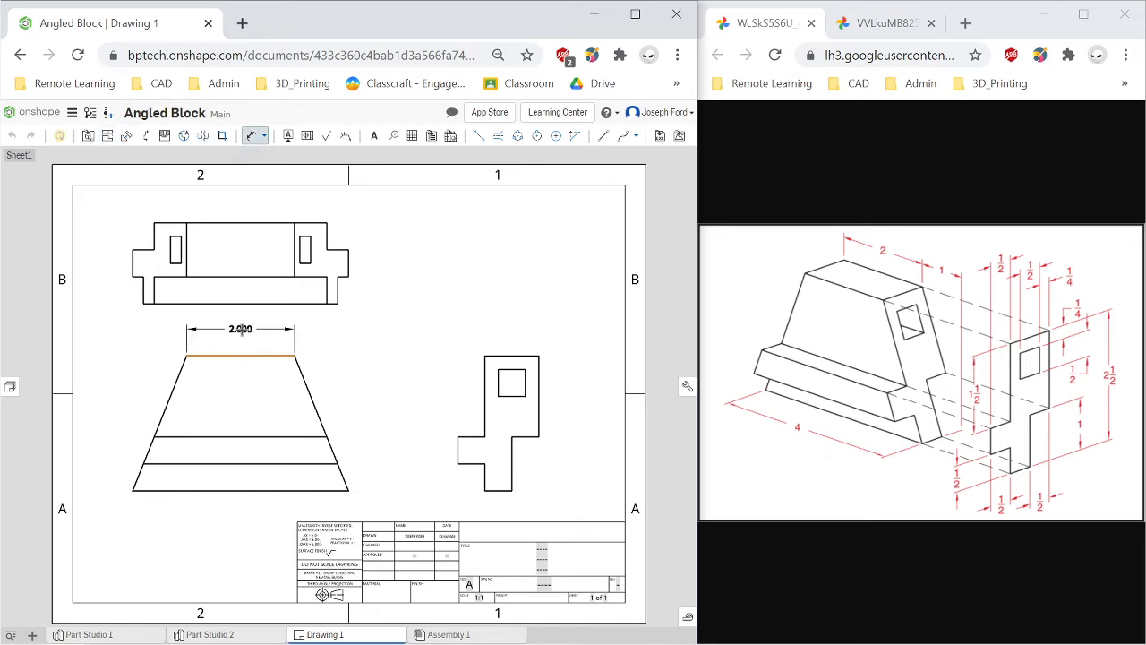
{"action": "left_click", "coordinate": [240, 329]}
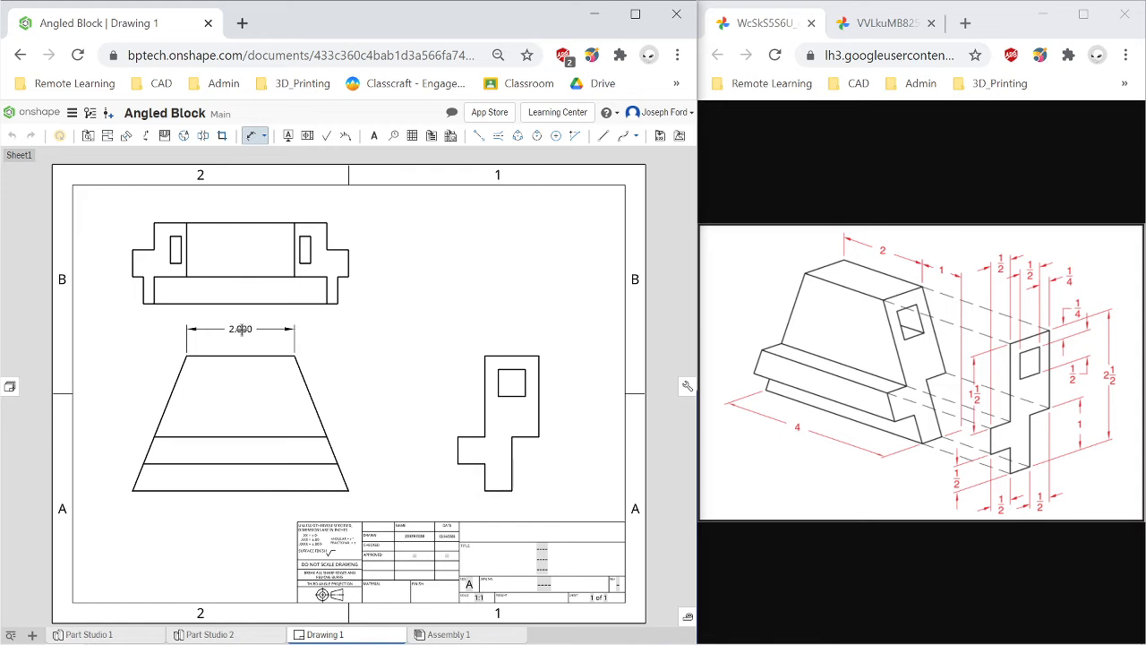
Dimension the bottom edge of the front view, placing it below the view.
{"action": "left_click", "coordinate": [237, 501]}
{"action": "left_click", "coordinate": [236, 512]}
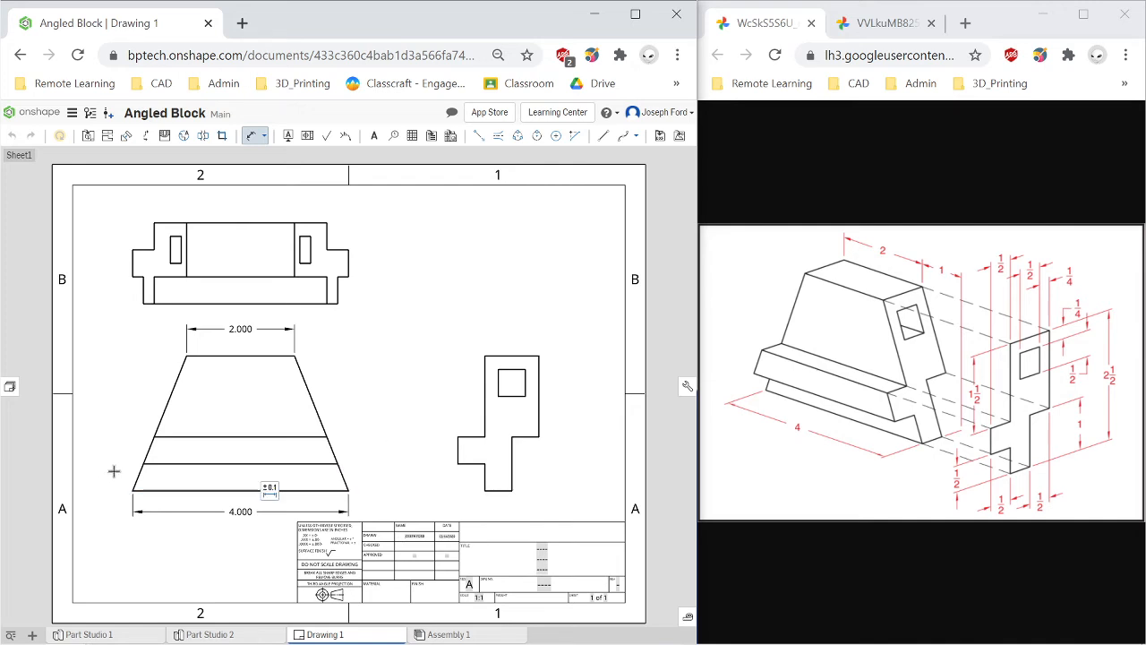
Dimension the horizontal offset between the front view's bottom-left and top-left corners.
{"action": "left_click", "coordinate": [132, 491]}
{"action": "left_click", "coordinate": [185, 357]}
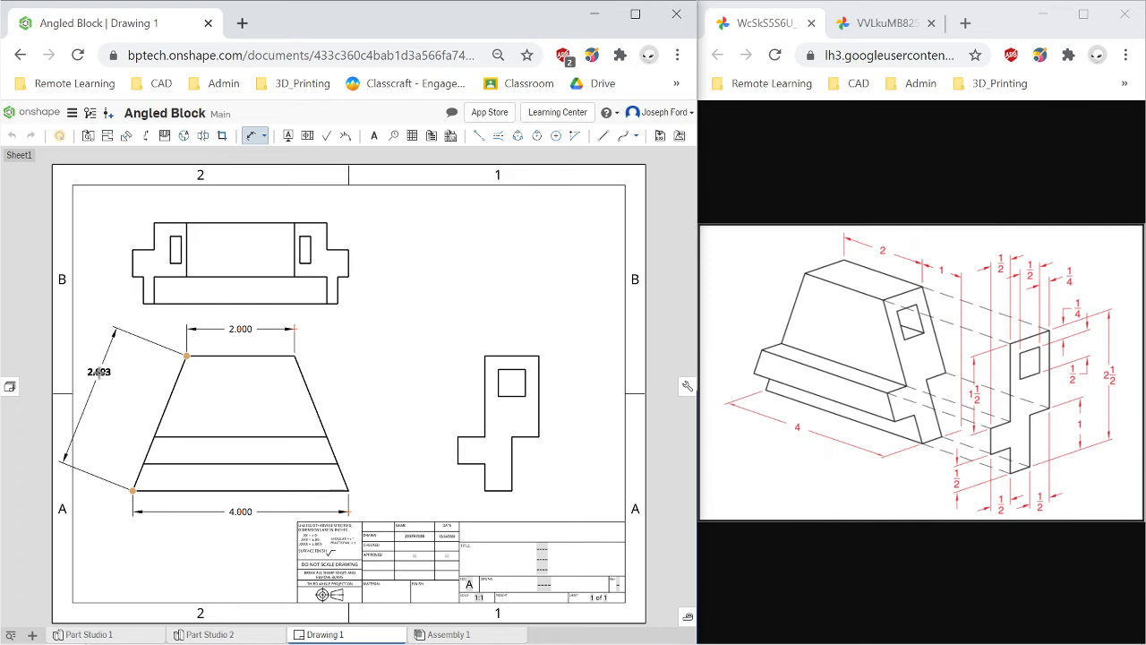
{"action": "left_click", "coordinate": [134, 478]}
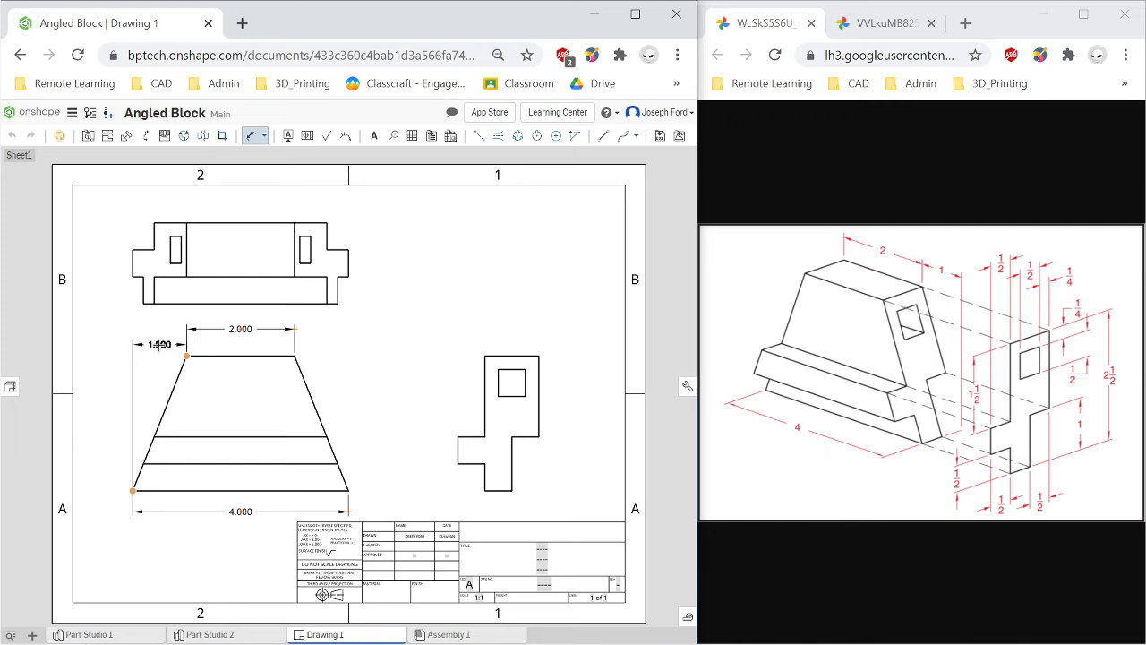
{"action": "left_click", "coordinate": [158, 345]}
Dimension the overall height of the right side view, placing it to the view's right.
{"action": "left_click", "coordinate": [528, 358]}
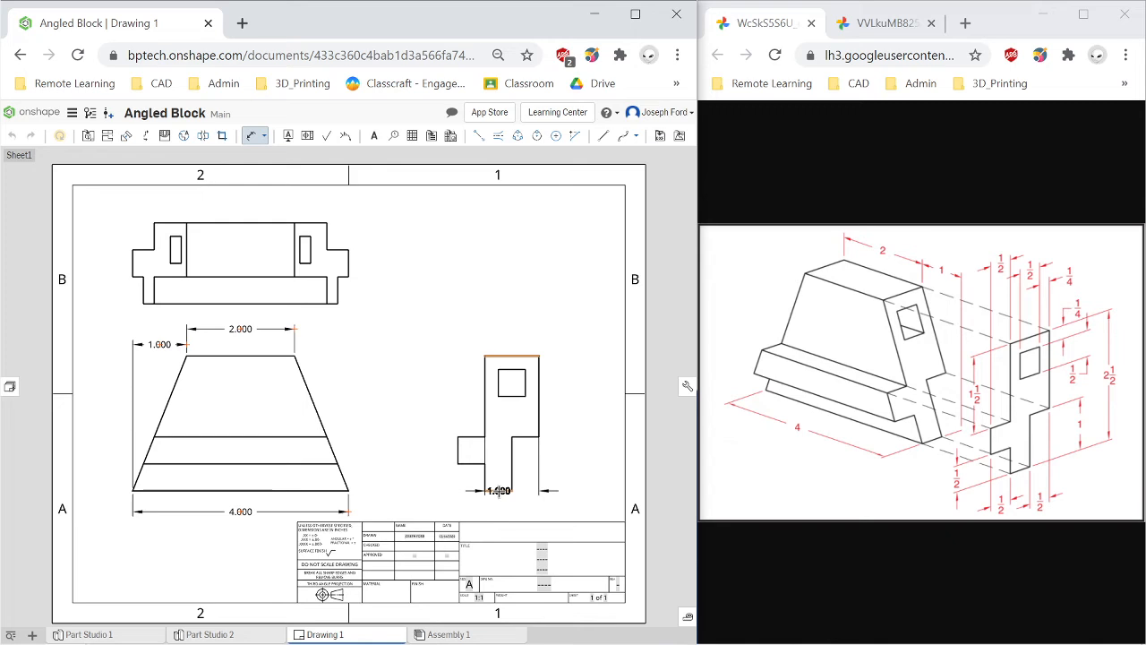
{"action": "left_click", "coordinate": [498, 490]}
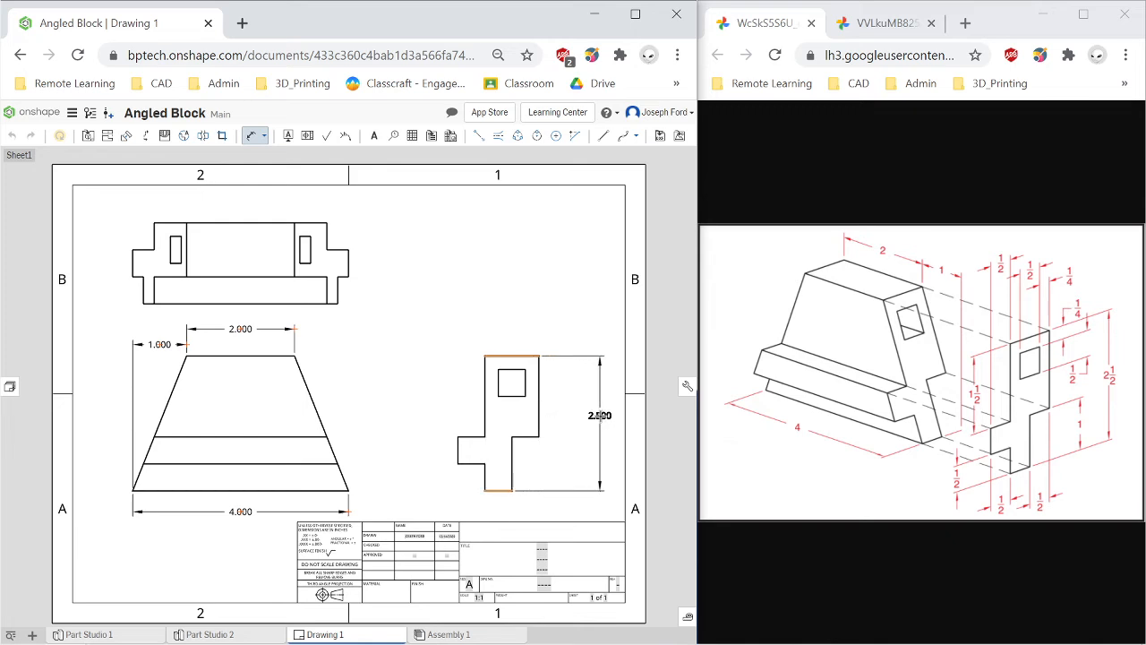
{"action": "left_click", "coordinate": [600, 415]}
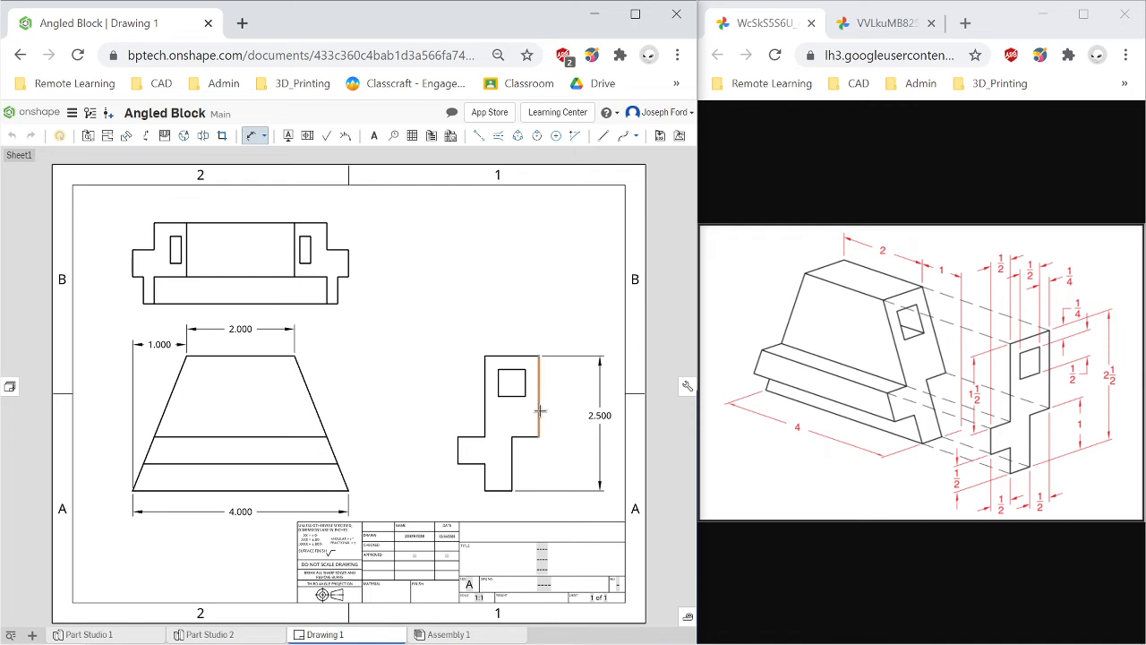
Dimension the height of the right side view's upper left vertical edge.
{"action": "left_click", "coordinate": [485, 410]}
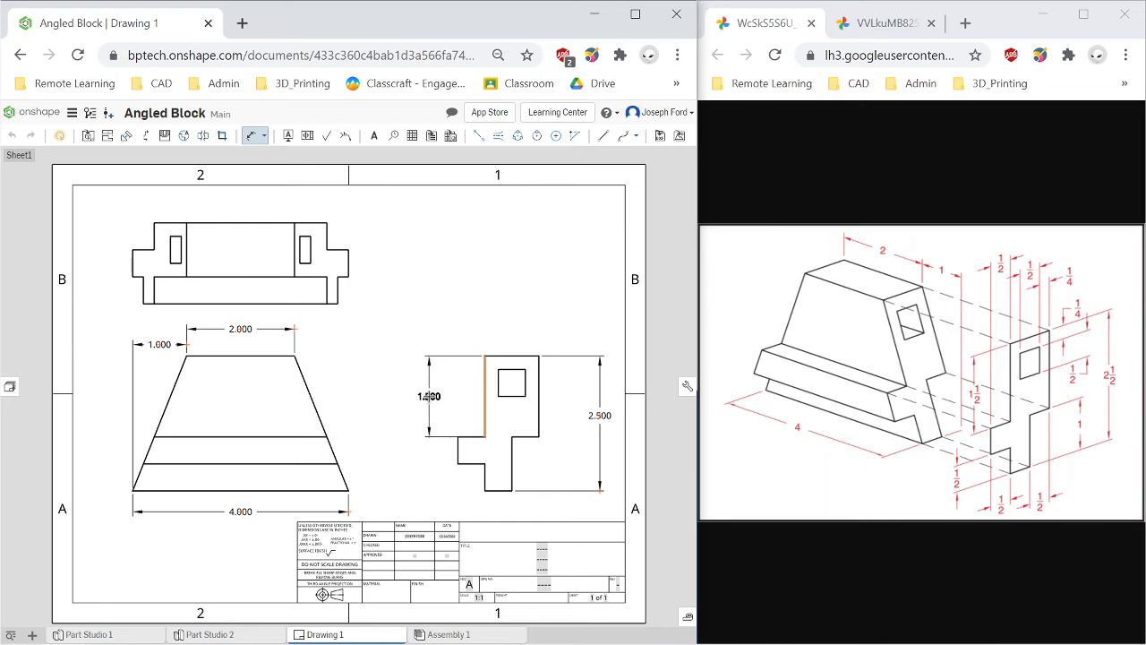
{"action": "left_click", "coordinate": [425, 396]}
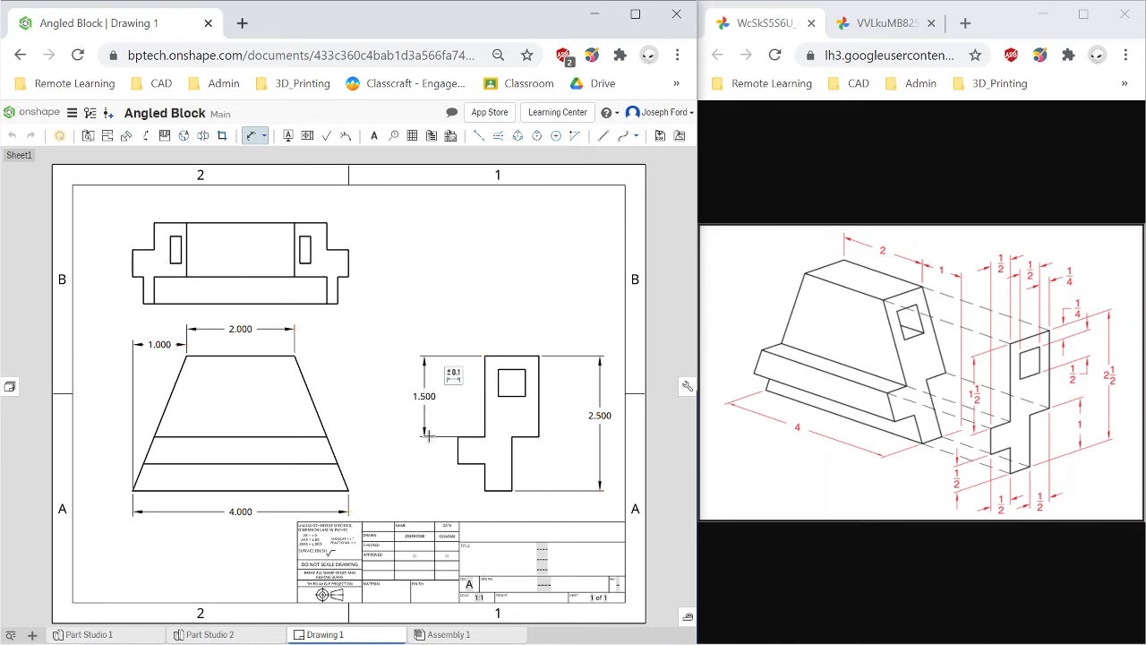
Dimension the height of the lower left step in the right side view.
{"action": "left_click", "coordinate": [484, 481]}
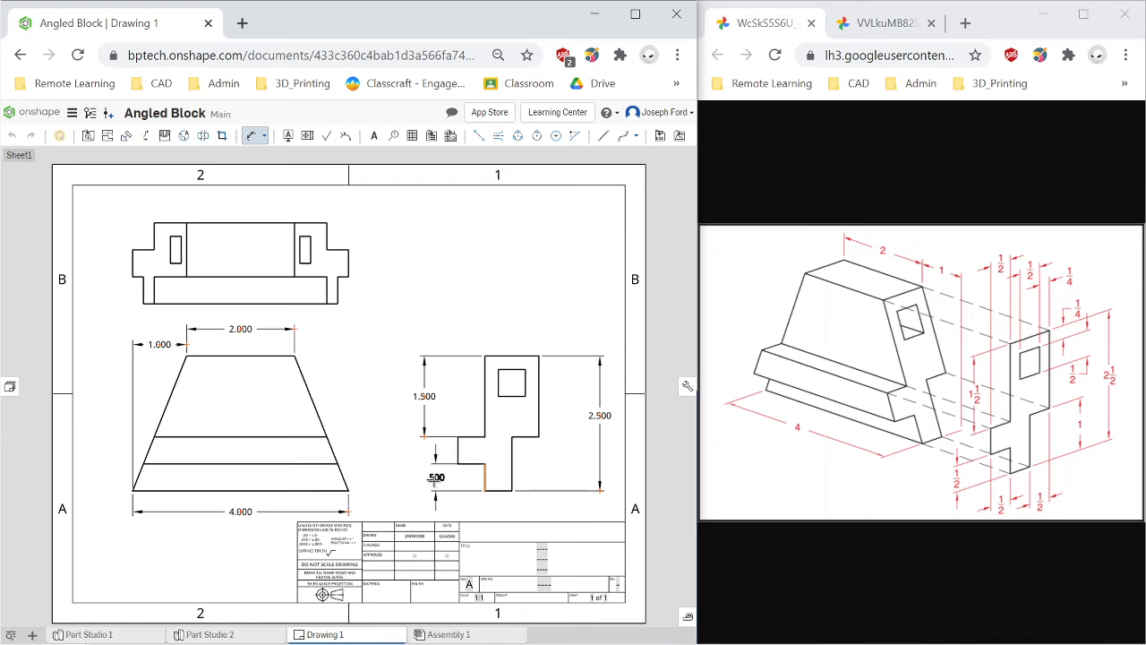
{"action": "left_click", "coordinate": [424, 477]}
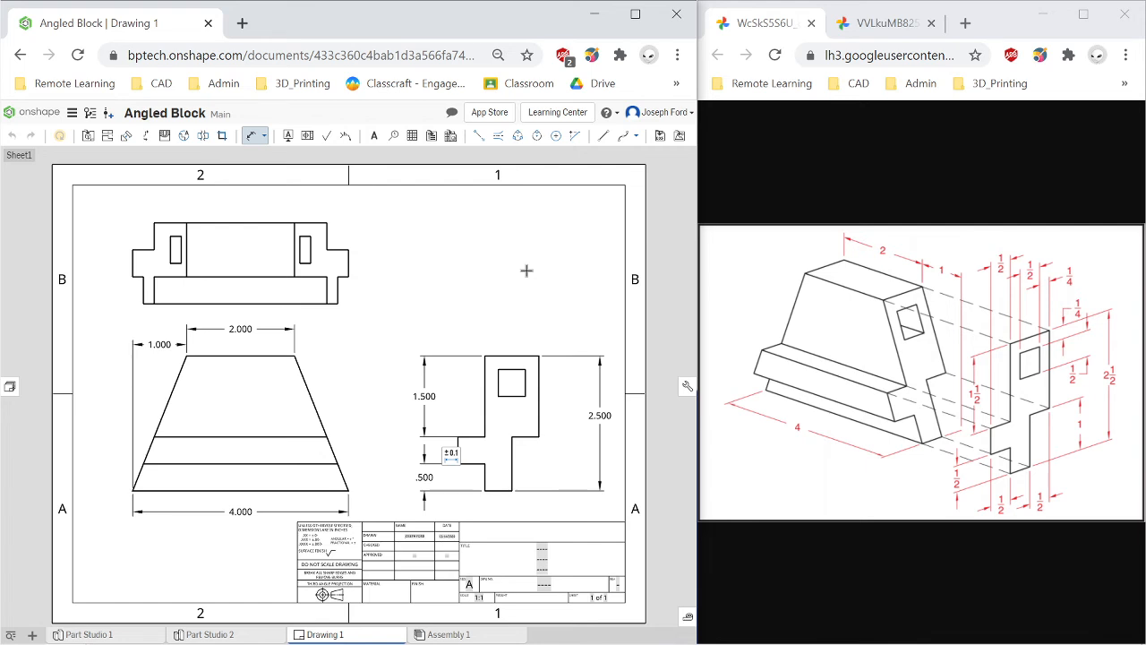
Dimension the width of the left notch in the right side view.
{"action": "scroll", "coordinate": [512, 439], "scroll_direction": "up", "scroll_amount": 2}
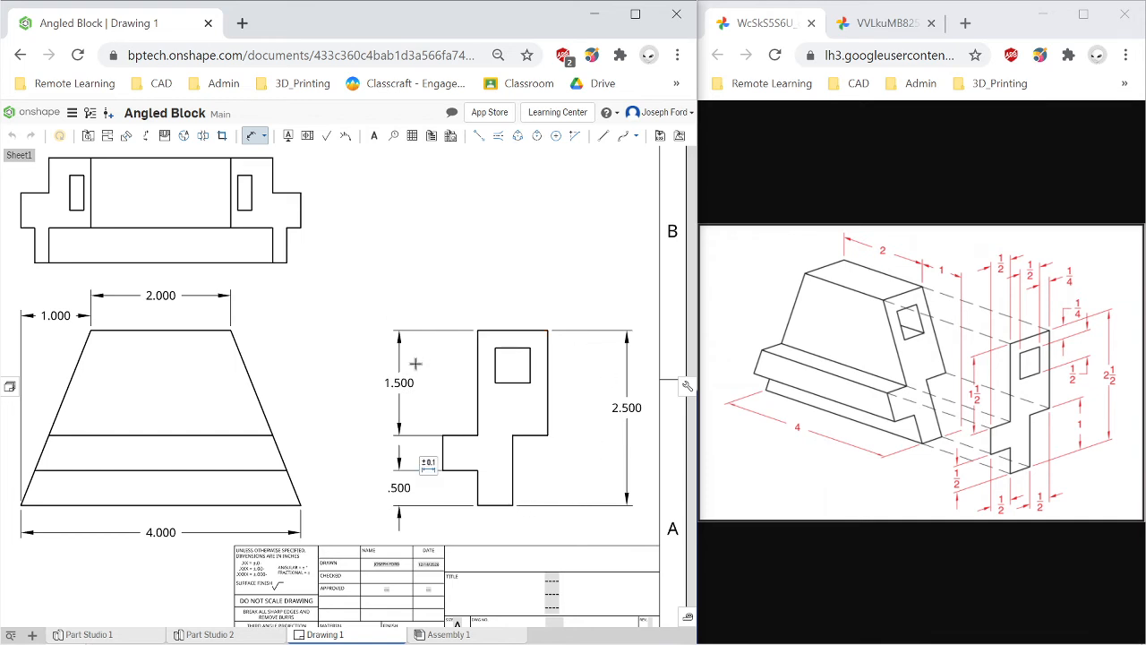
{"action": "left_click", "coordinate": [443, 452]}
{"action": "left_click", "coordinate": [458, 471]}
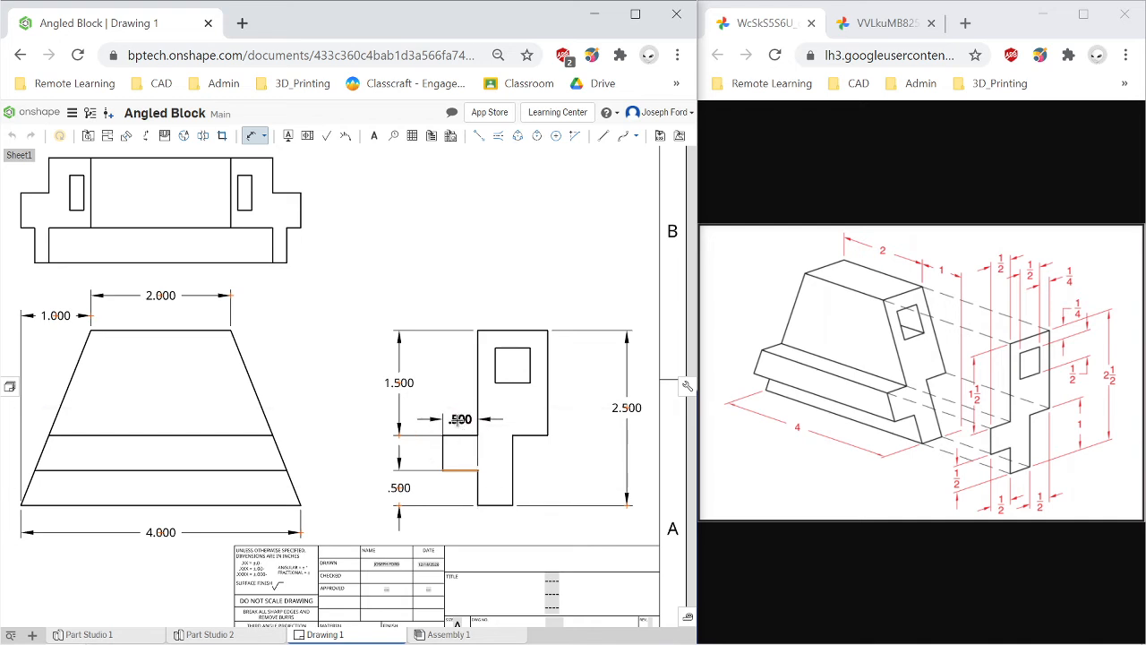
{"action": "left_click", "coordinate": [458, 420]}
Dimension the width of the lower right foot in the right side view, placing it below.
{"action": "left_click", "coordinate": [496, 508]}
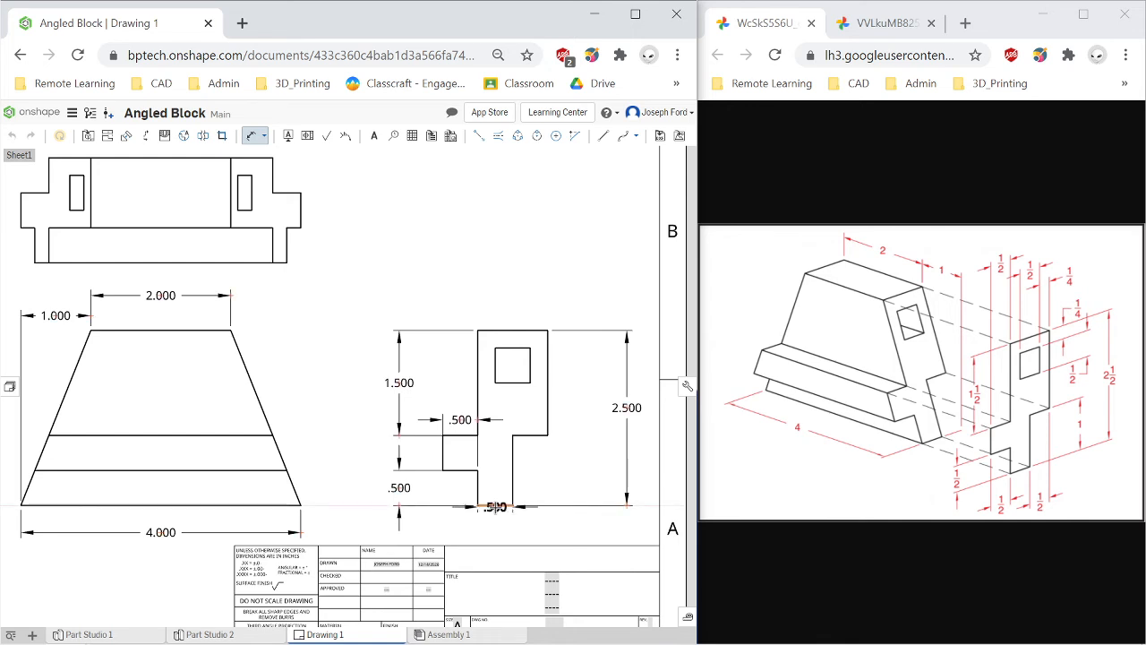
{"action": "key", "text": "Escape"}
{"action": "key", "text": "d"}
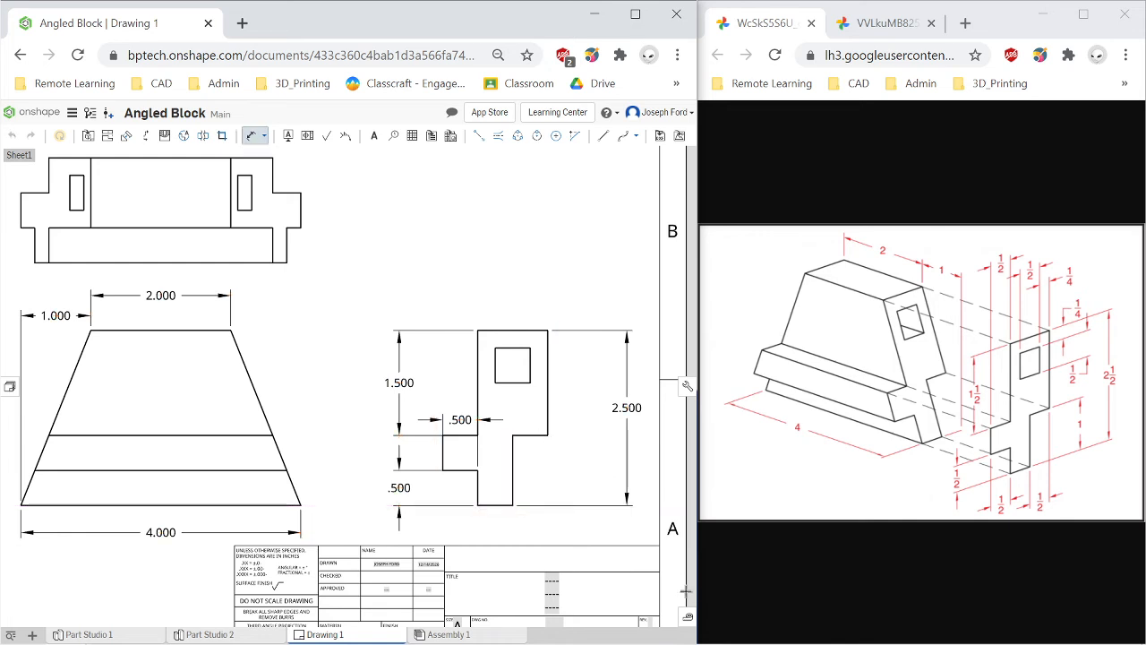
{"action": "left_click", "coordinate": [527, 438]}
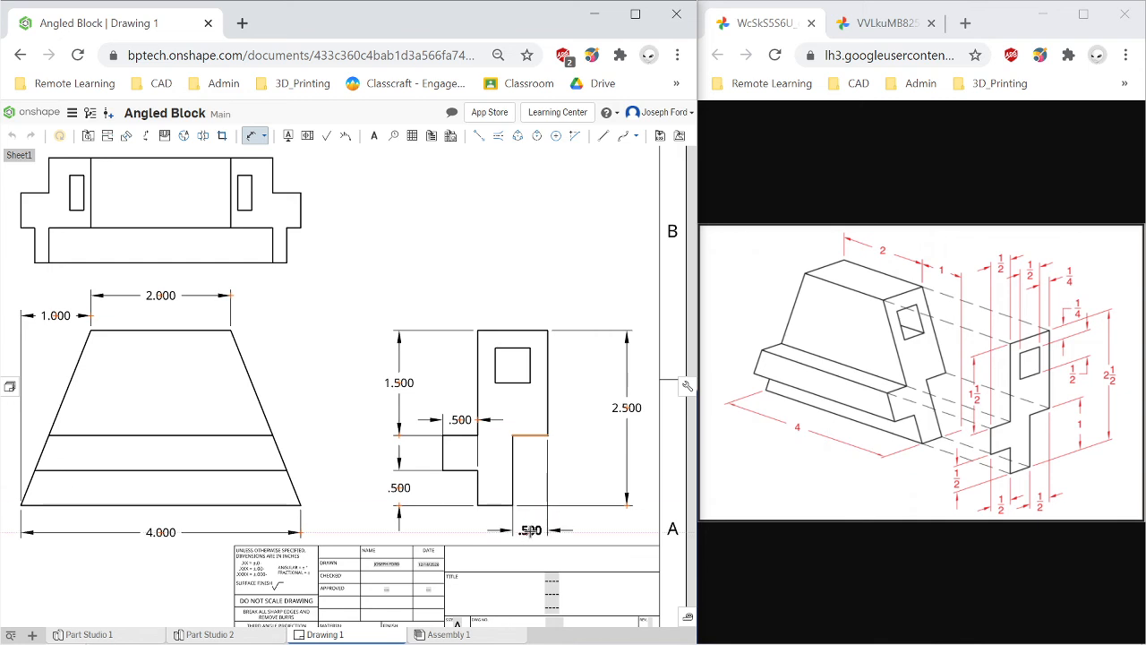
{"action": "left_click", "coordinate": [531, 530]}
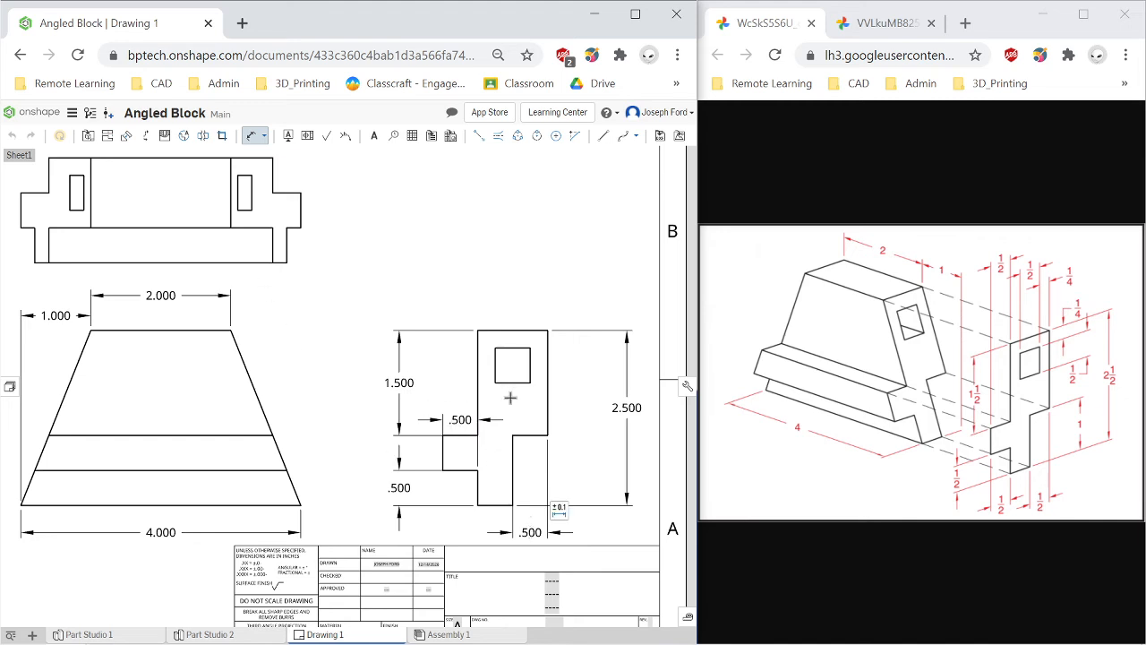
Move the left notch width dimension down below the right side view.
{"action": "left_click", "coordinate": [458, 418]}
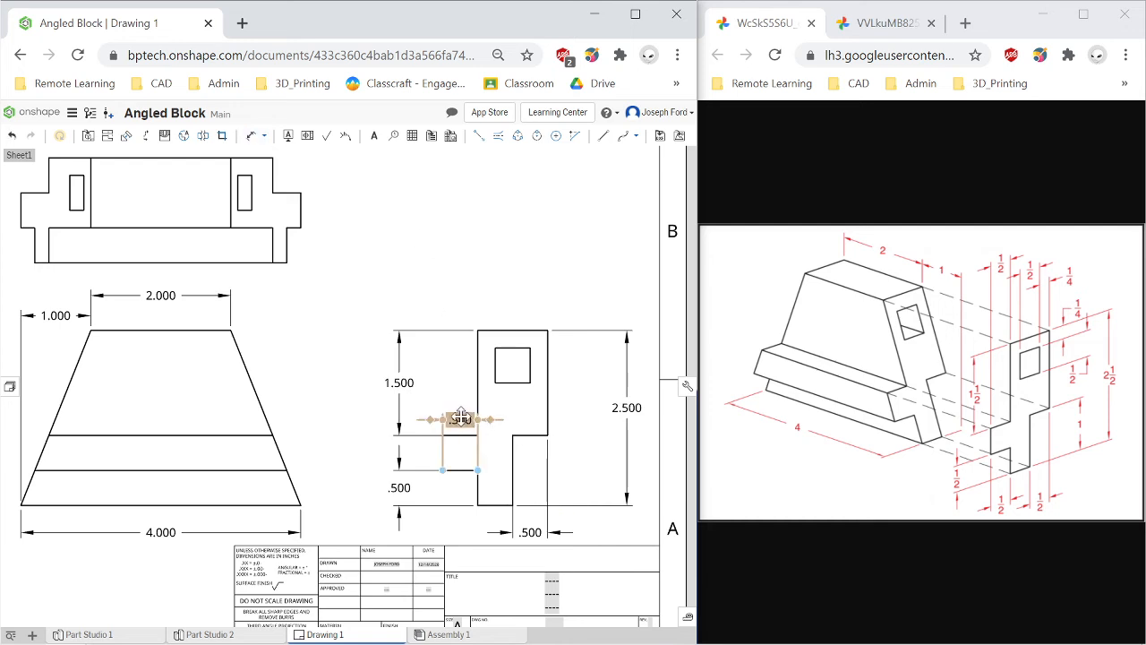
{"action": "left_click_drag", "start_coordinate": [459, 418], "coordinate": [462, 519]}
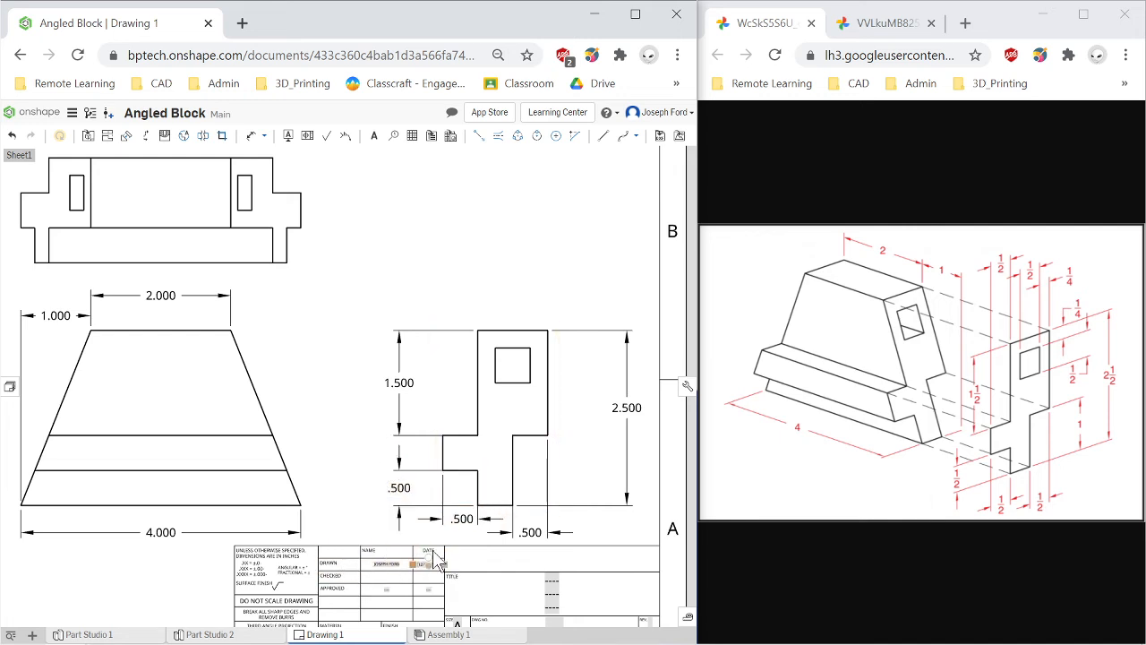
{"action": "left_click", "coordinate": [459, 518]}
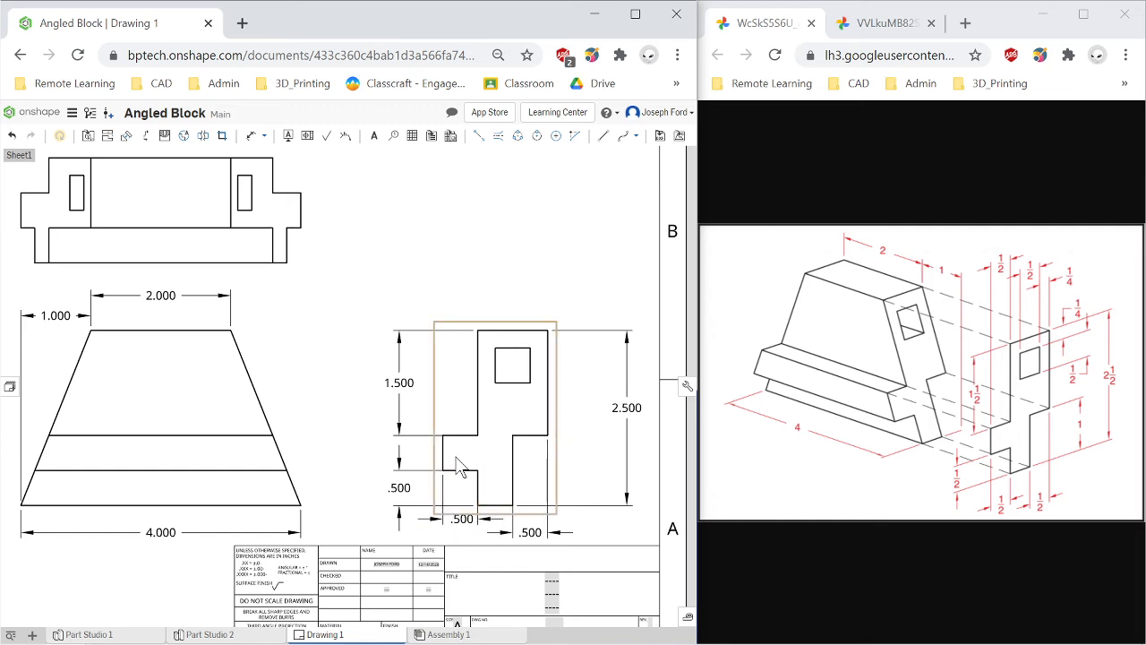
{"action": "left_click", "coordinate": [475, 488]}
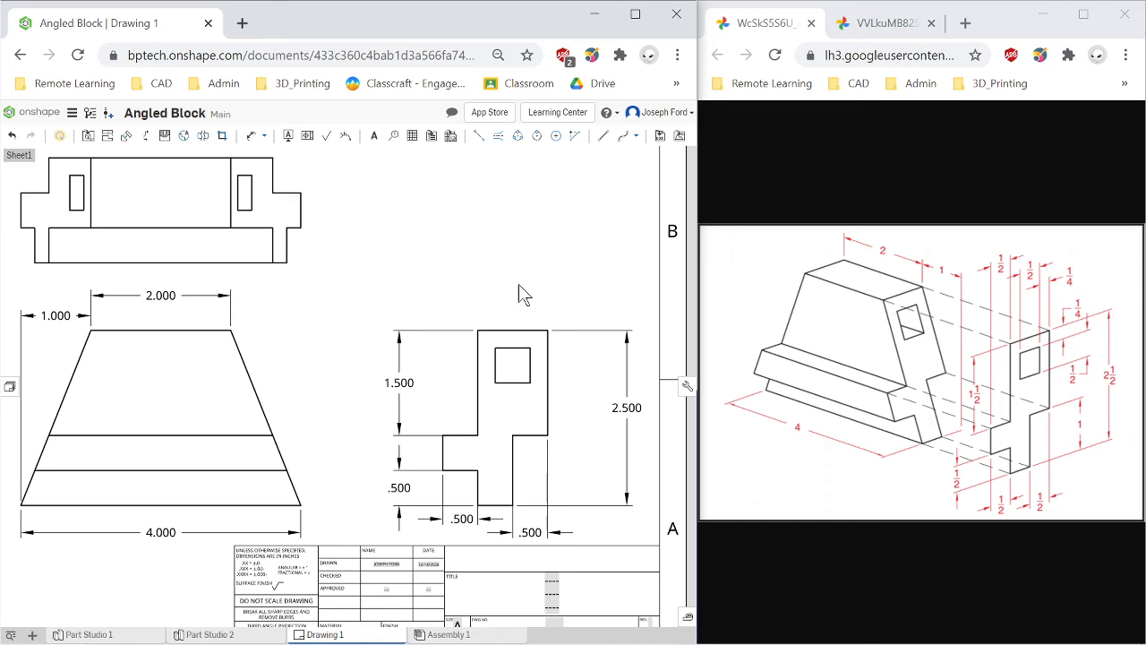
Dimension the width of the square hole in the right side view, placing it above the view.
{"action": "key", "text": "l"}
{"action": "left_click", "coordinate": [512, 349]}
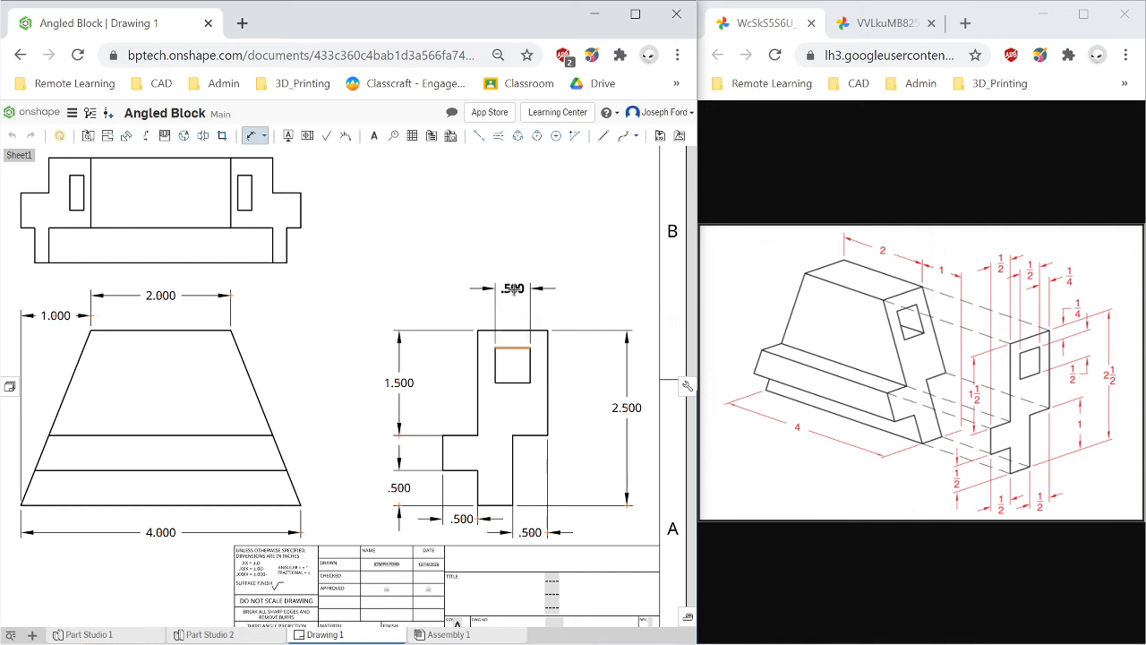
{"action": "left_click", "coordinate": [513, 289]}
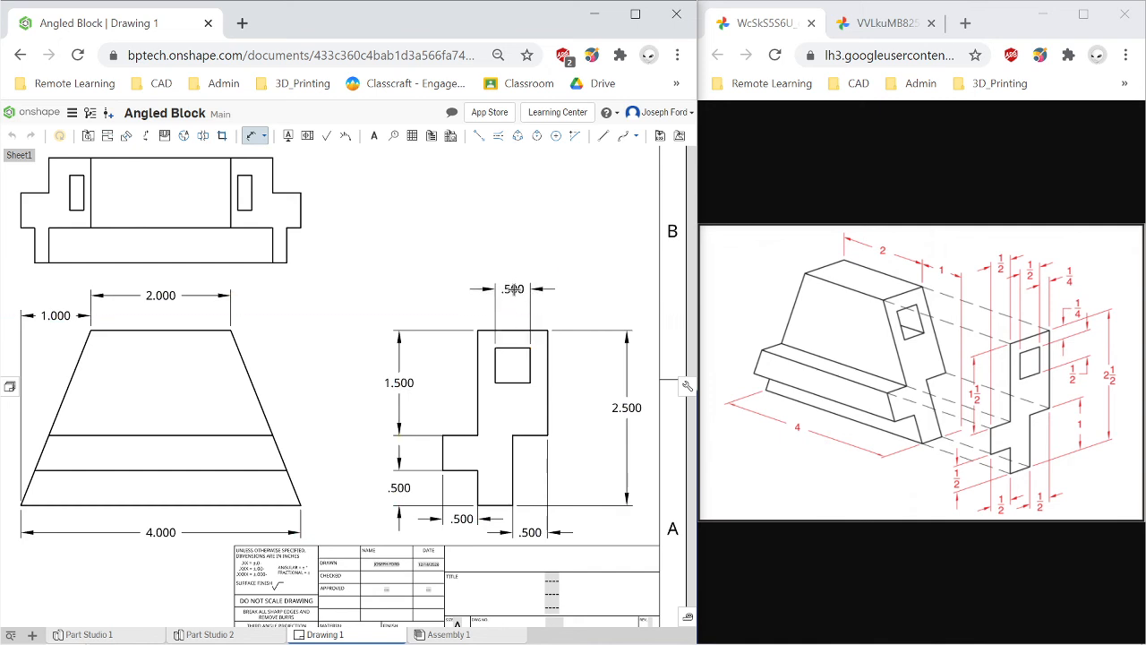
Try dimensioning the upper block's left edge, then undo the unwanted dimension.
{"action": "left_click", "coordinate": [479, 352]}
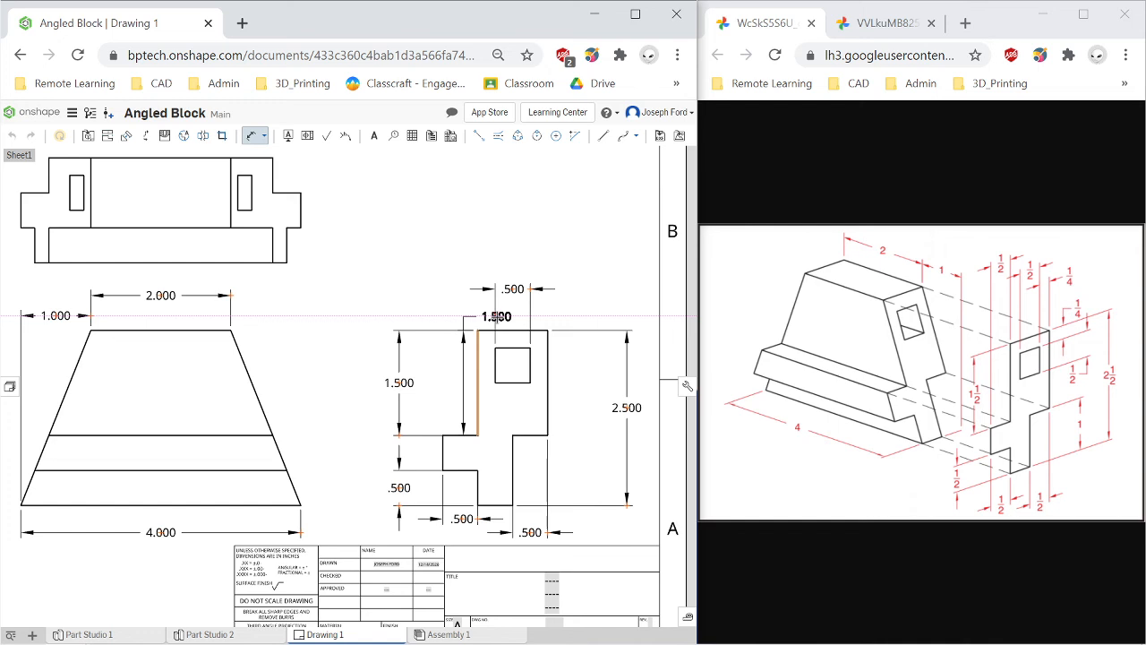
{"action": "left_click", "coordinate": [497, 316]}
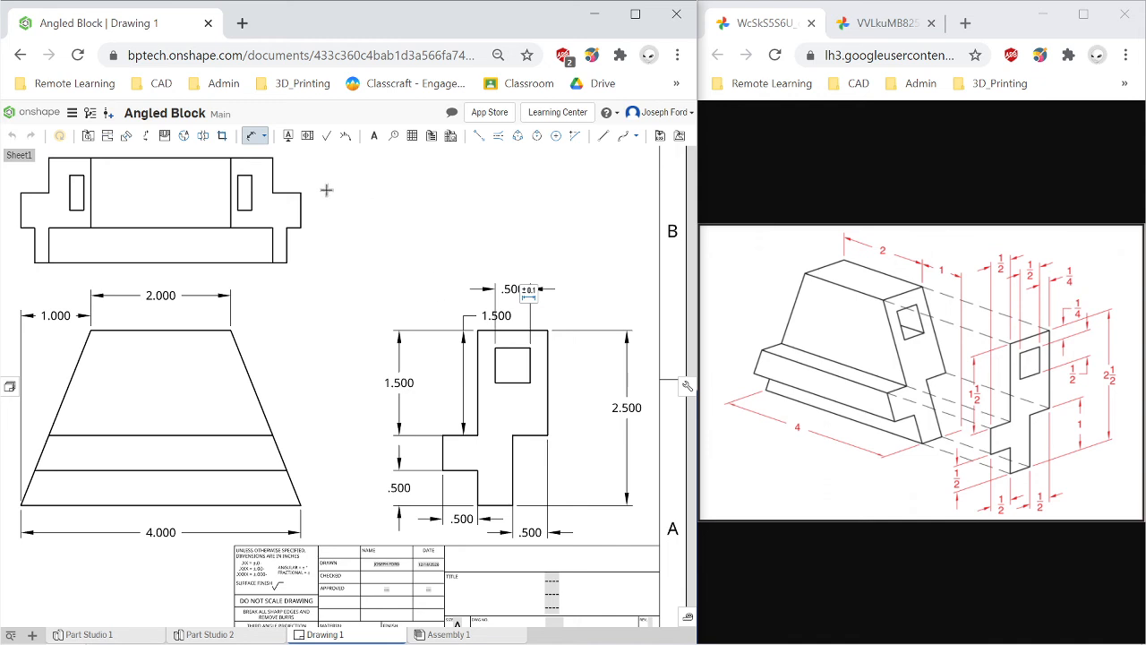
{"action": "key", "text": "Escape"}
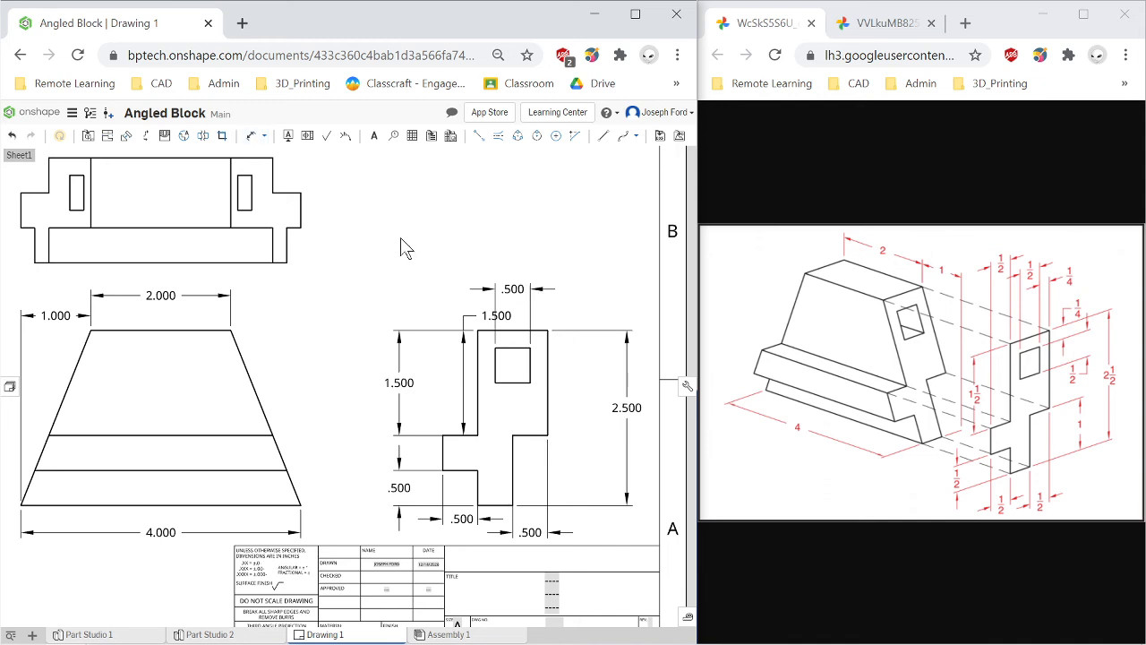
{"action": "key", "text": "ctrl+z"}
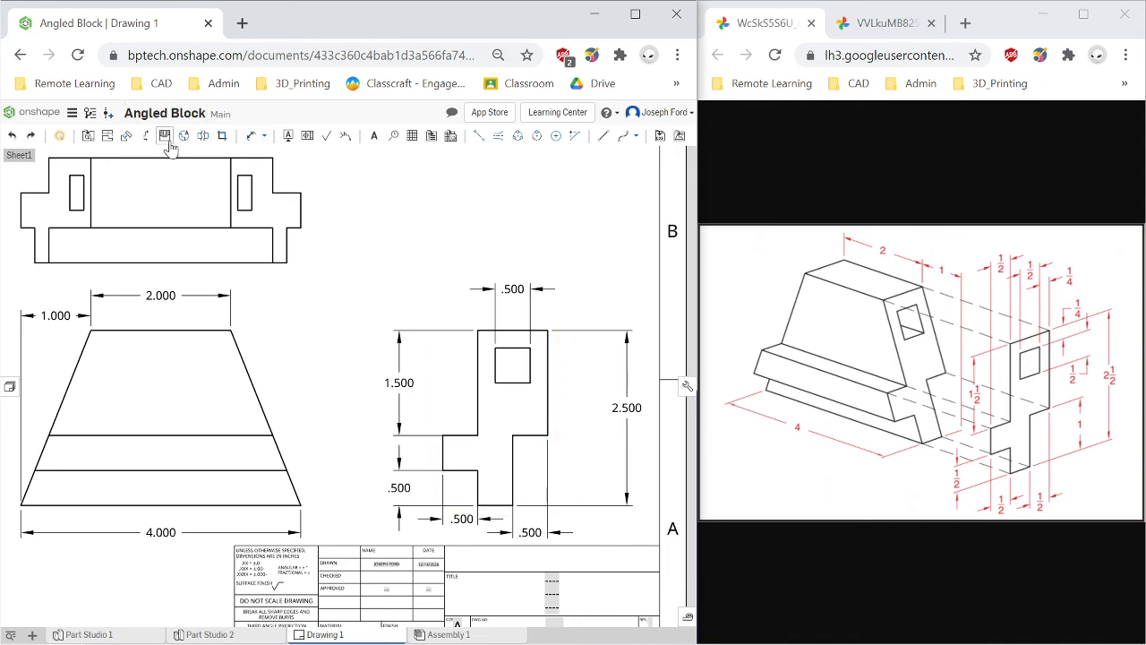
Dimension the distance from the upper block's left edge to the square hole, placing it above at the left.
{"action": "key", "text": "l"}
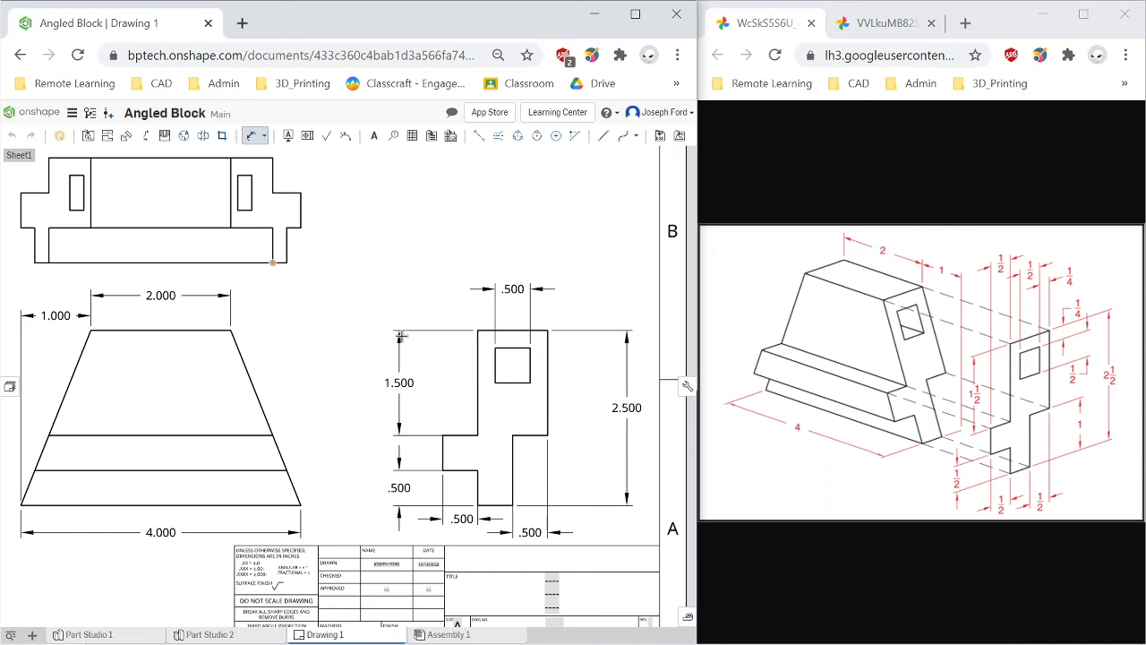
{"action": "left_click", "coordinate": [495, 367]}
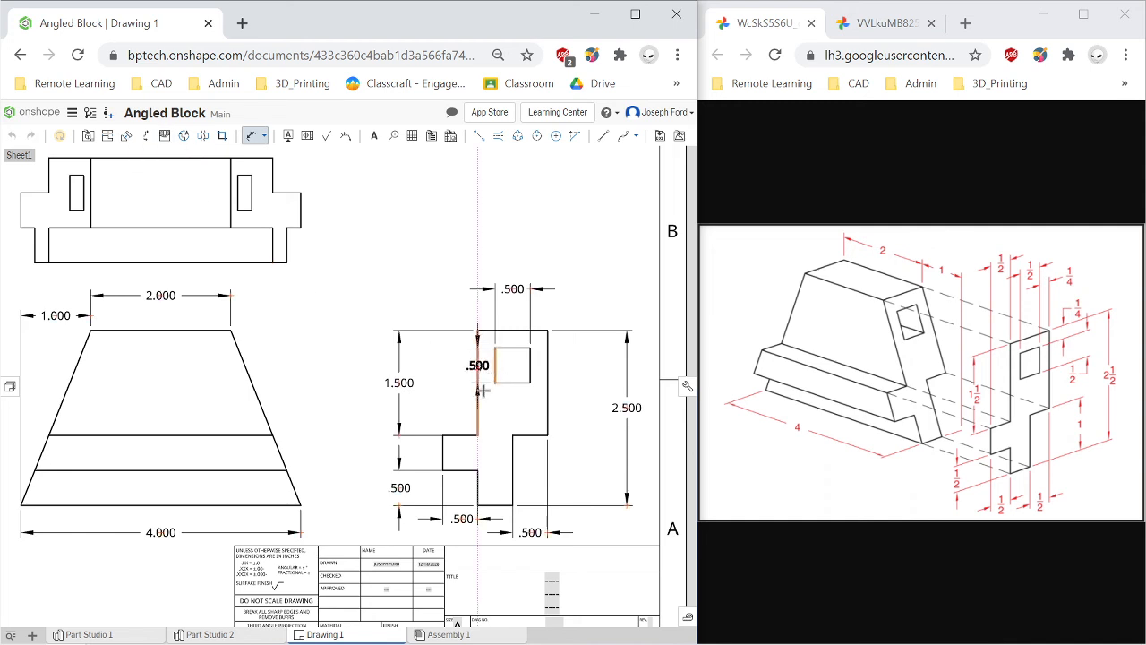
{"action": "left_click", "coordinate": [476, 370]}
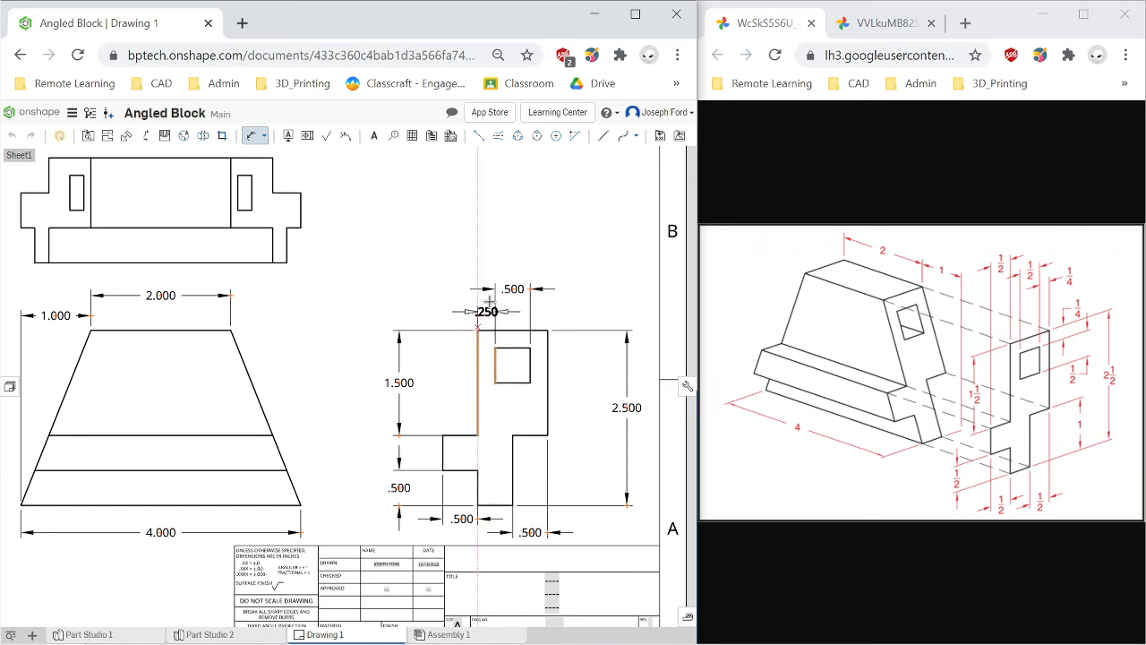
{"action": "left_click", "coordinate": [448, 247]}
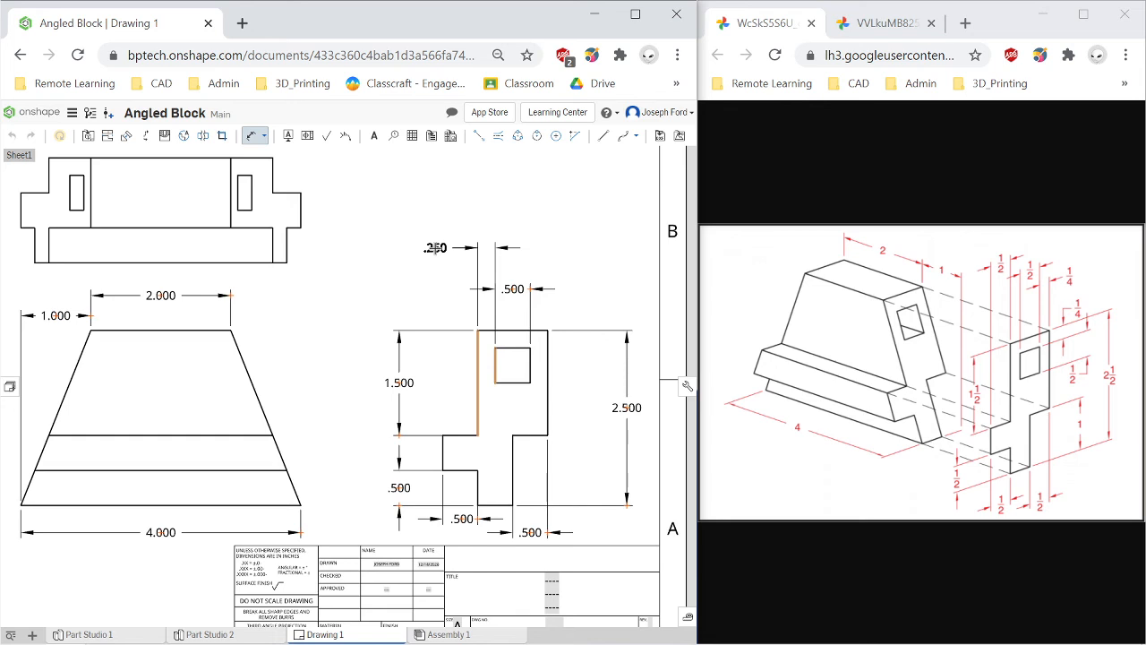
{"action": "left_click", "coordinate": [435, 248]}
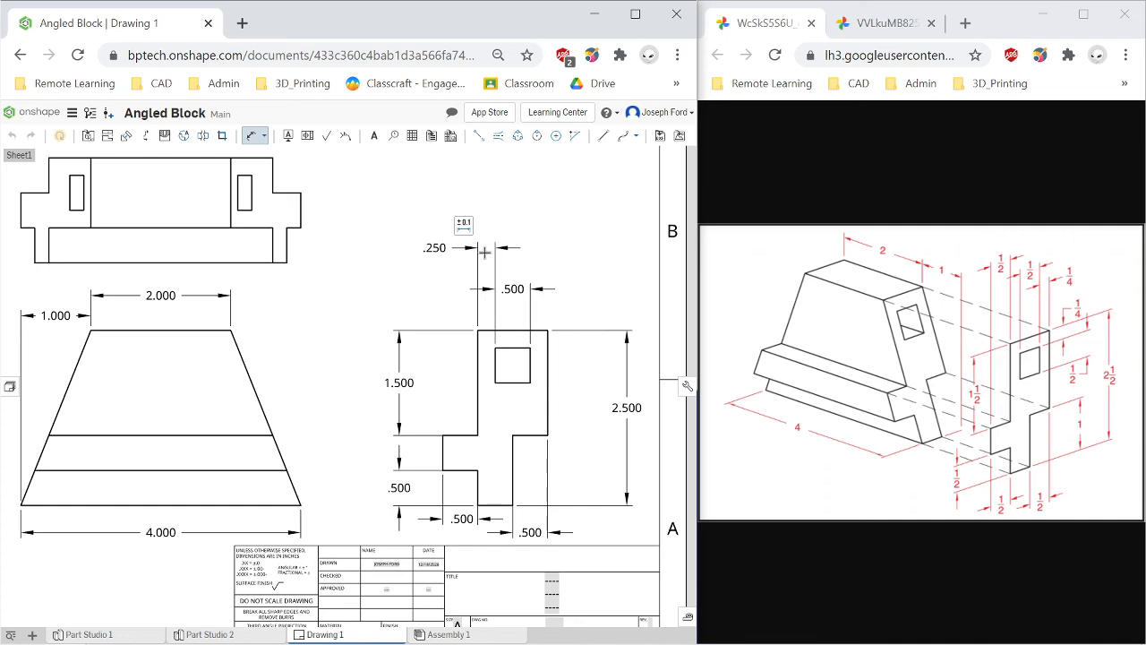
Dimension the distance from the square hole's right edge to the block's right edge, placing it above.
{"action": "left_click", "coordinate": [531, 362]}
{"action": "left_click", "coordinate": [548, 367]}
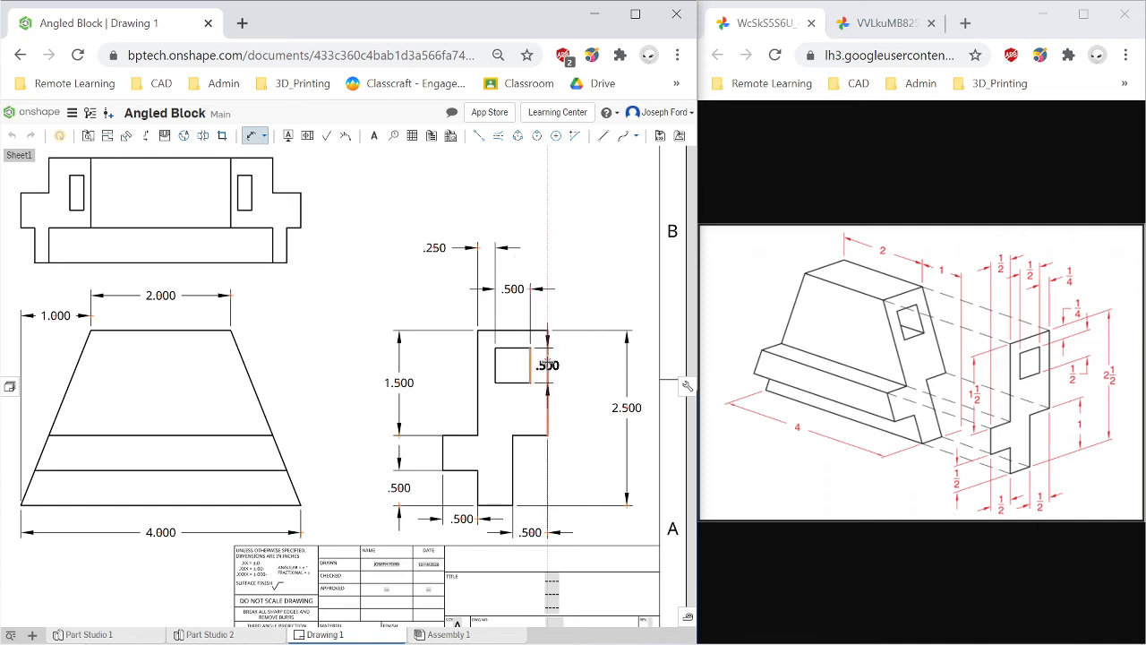
{"action": "left_click", "coordinate": [563, 268]}
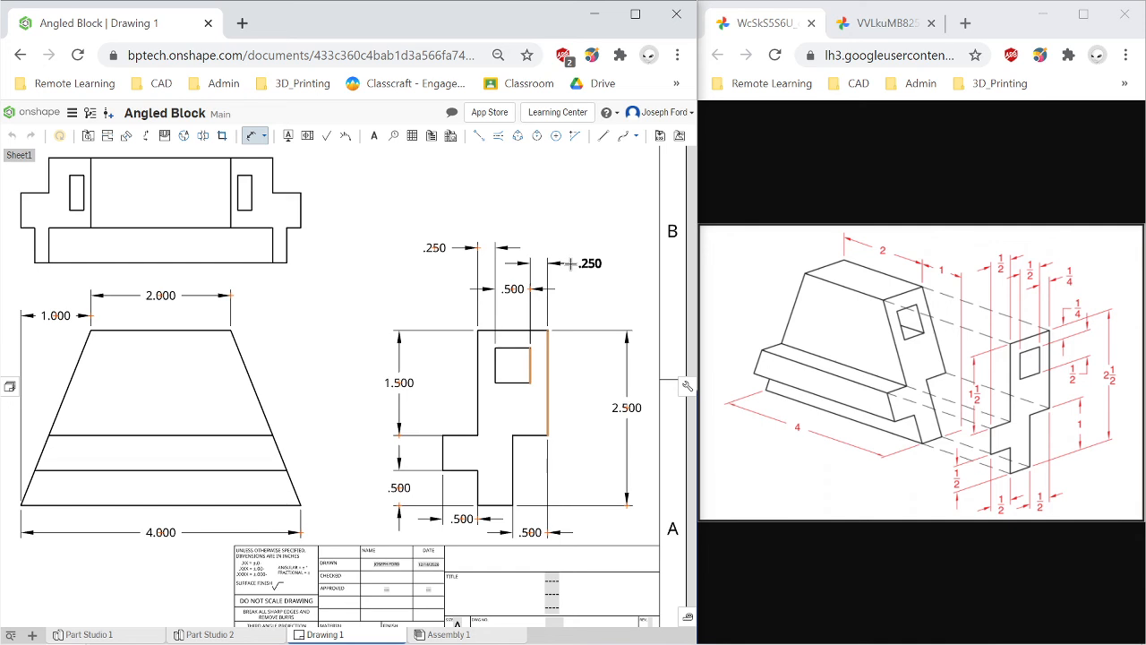
{"action": "left_click", "coordinate": [569, 263]}
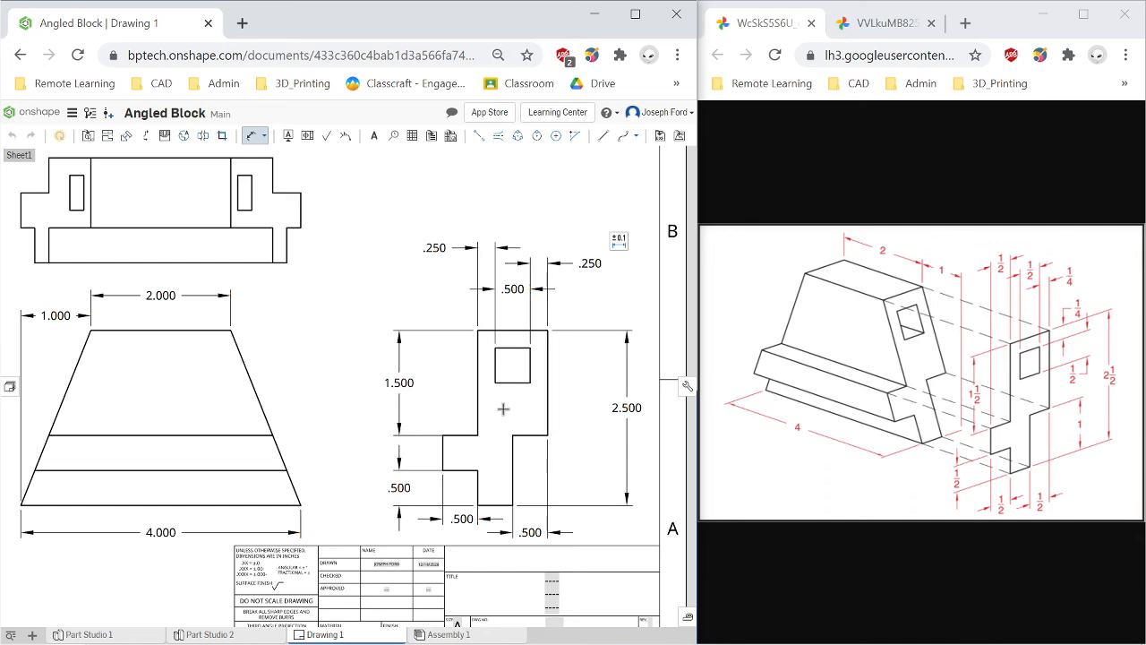
Dimension the height of the square hole, placing it to the right of the view.
{"action": "left_click", "coordinate": [520, 347]}
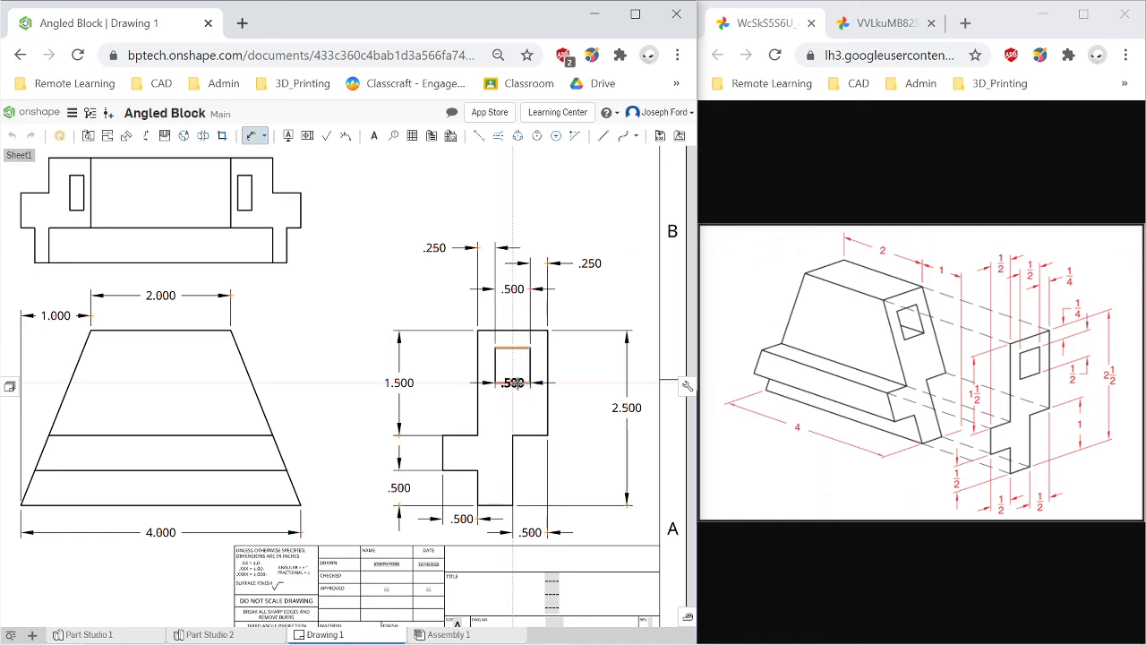
{"action": "left_click", "coordinate": [516, 384]}
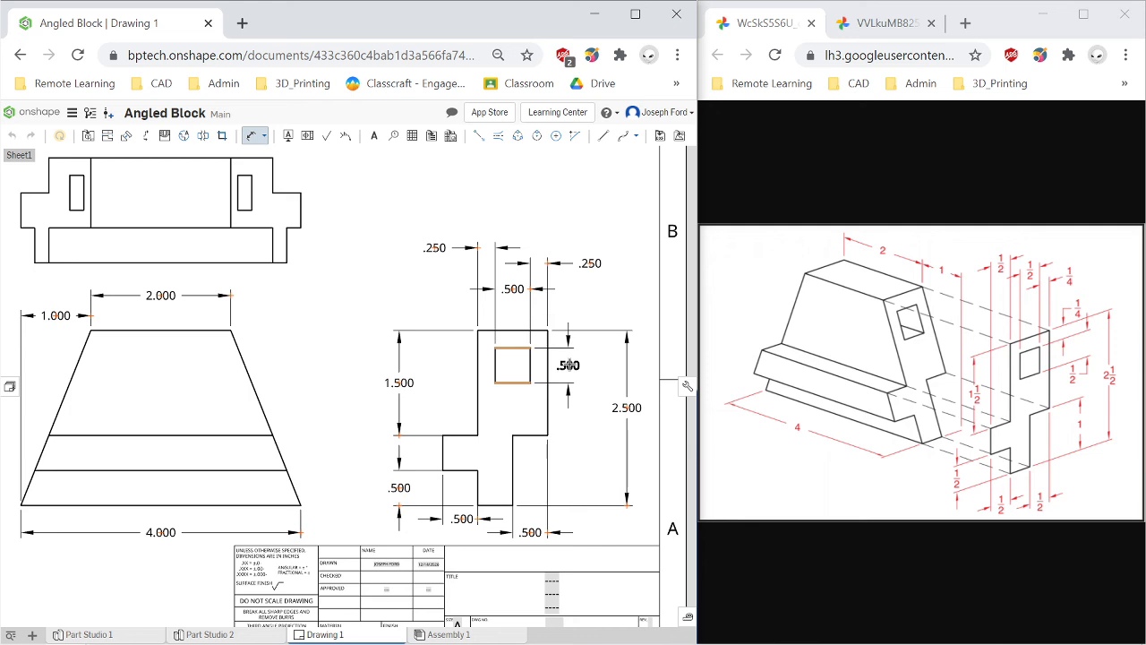
{"action": "left_click", "coordinate": [569, 364]}
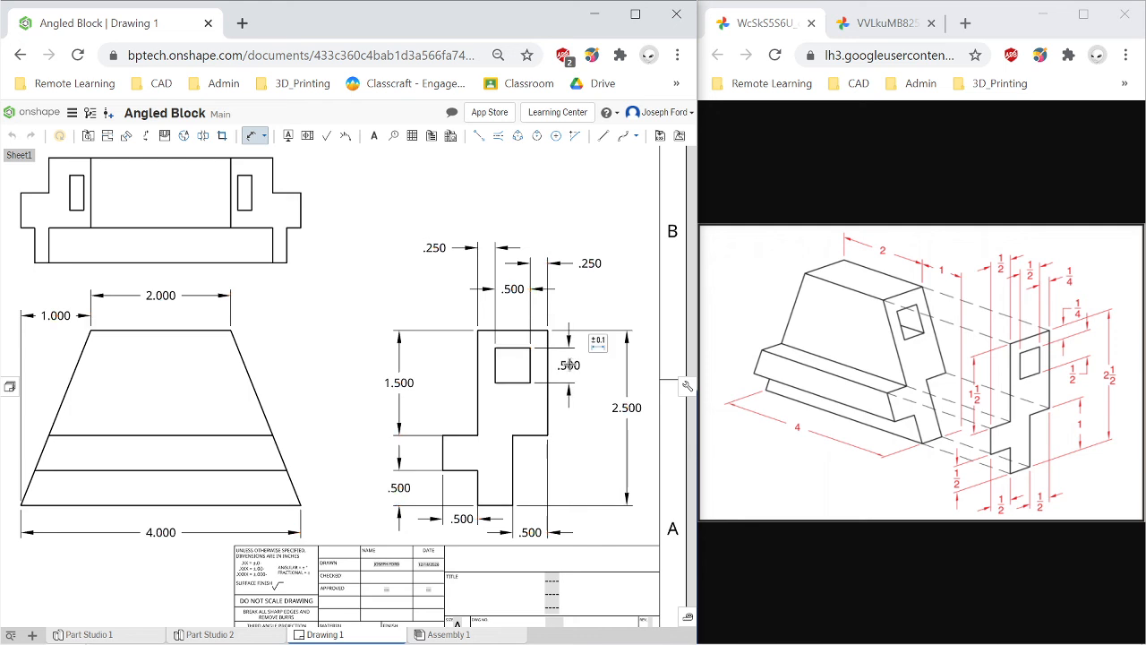
Dimension the distance from the block's top edge to the square hole, placing it to the left.
{"action": "left_click", "coordinate": [512, 349]}
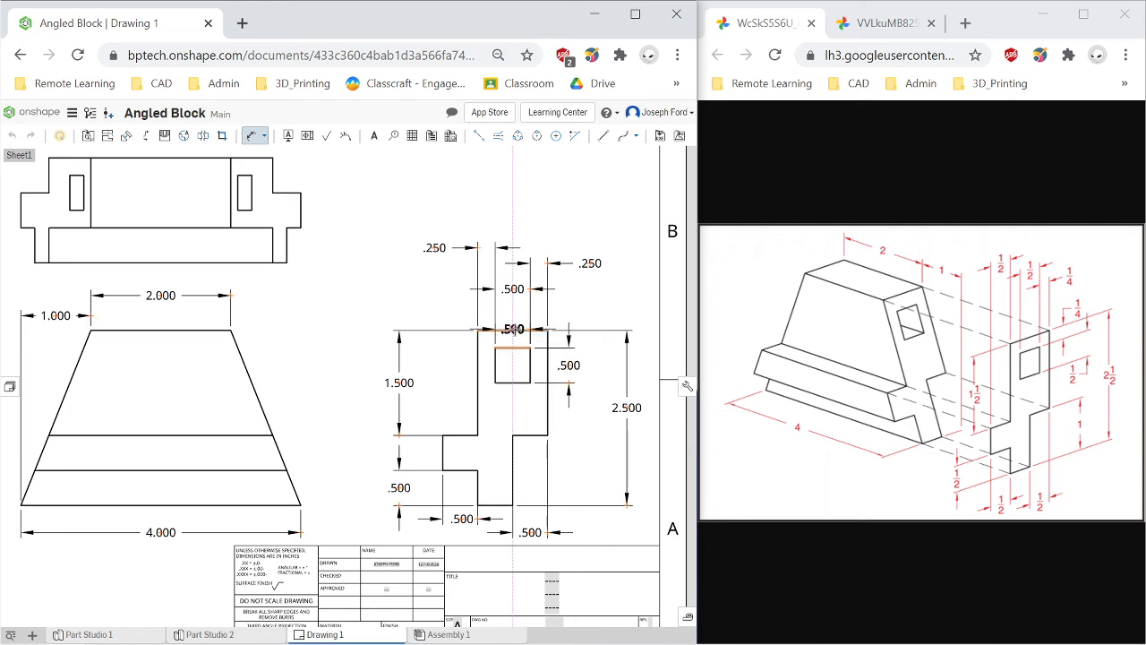
{"action": "left_click", "coordinate": [512, 330]}
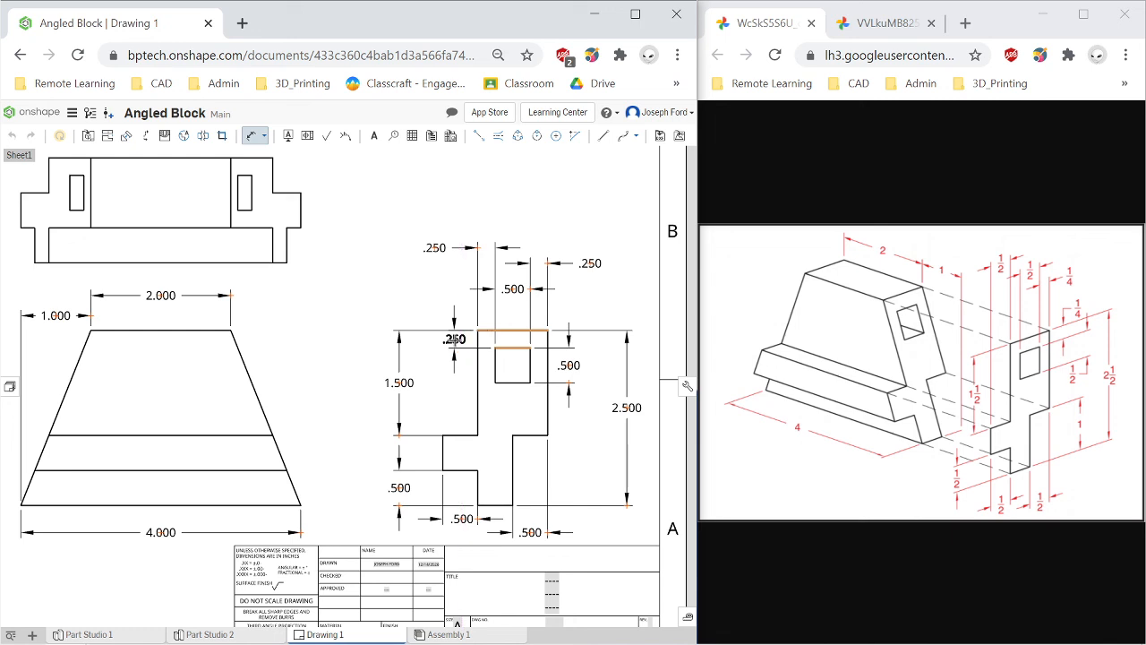
{"action": "left_click", "coordinate": [454, 339]}
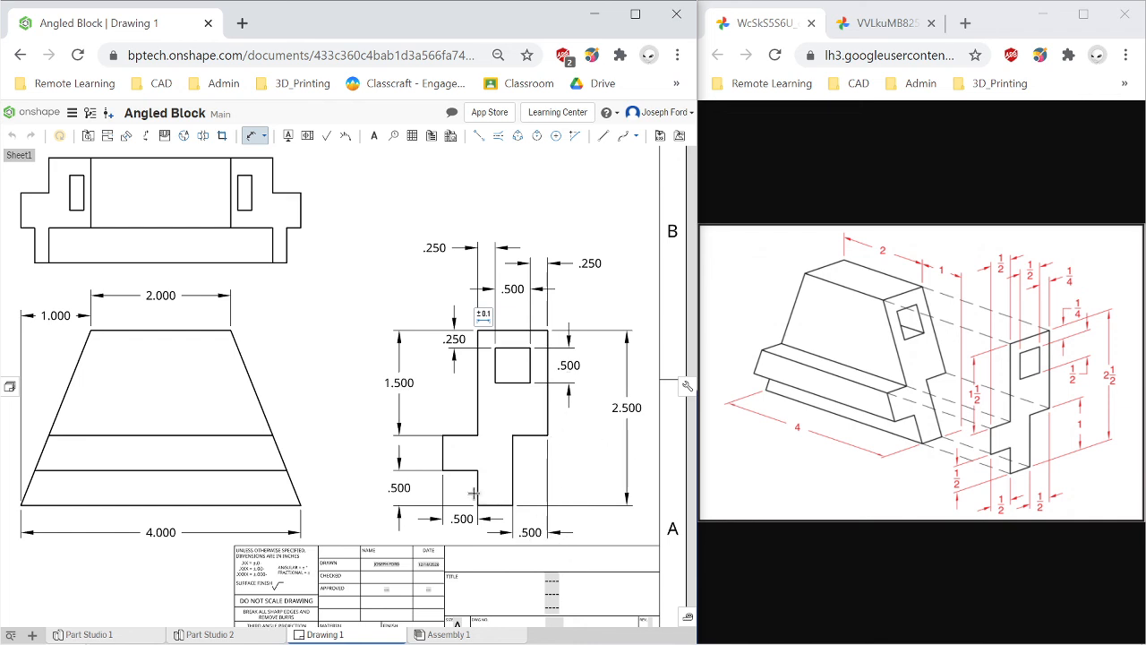
Dimension the height of the lower right foot in the right side view, placing it to the right, and exit the dimension tool.
{"action": "left_click", "coordinate": [511, 467]}
{"action": "left_click", "coordinate": [577, 469]}
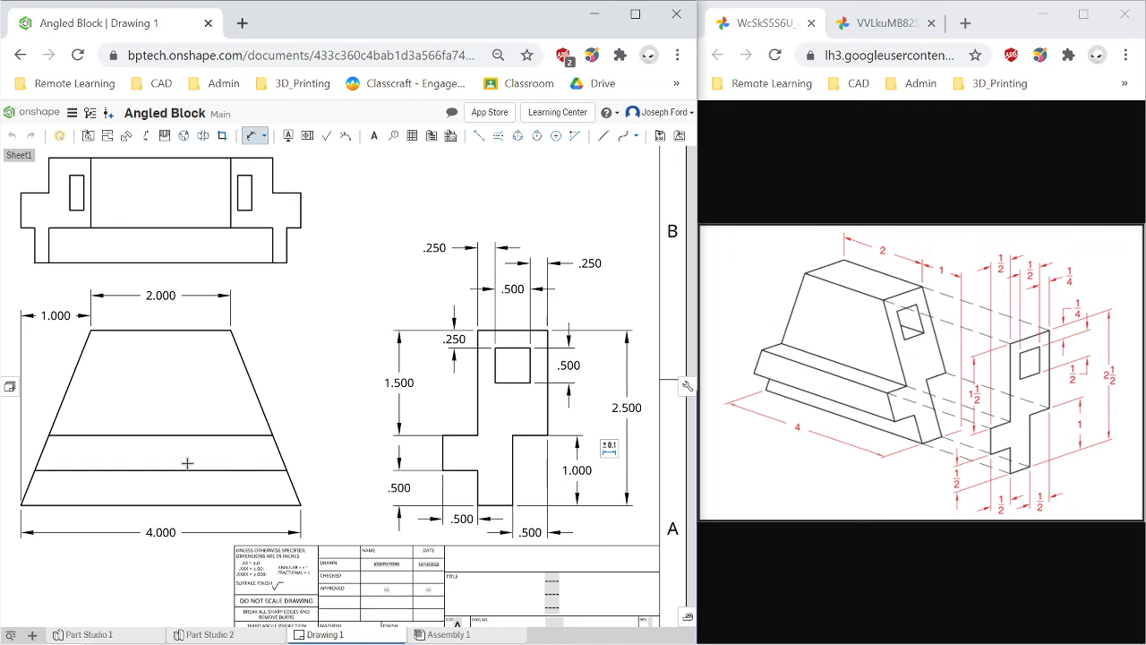
{"action": "scroll", "coordinate": [188, 463], "scroll_direction": "down", "scroll_amount": 3}
{"action": "scroll", "coordinate": [76, 483], "scroll_direction": "up", "scroll_amount": 1}
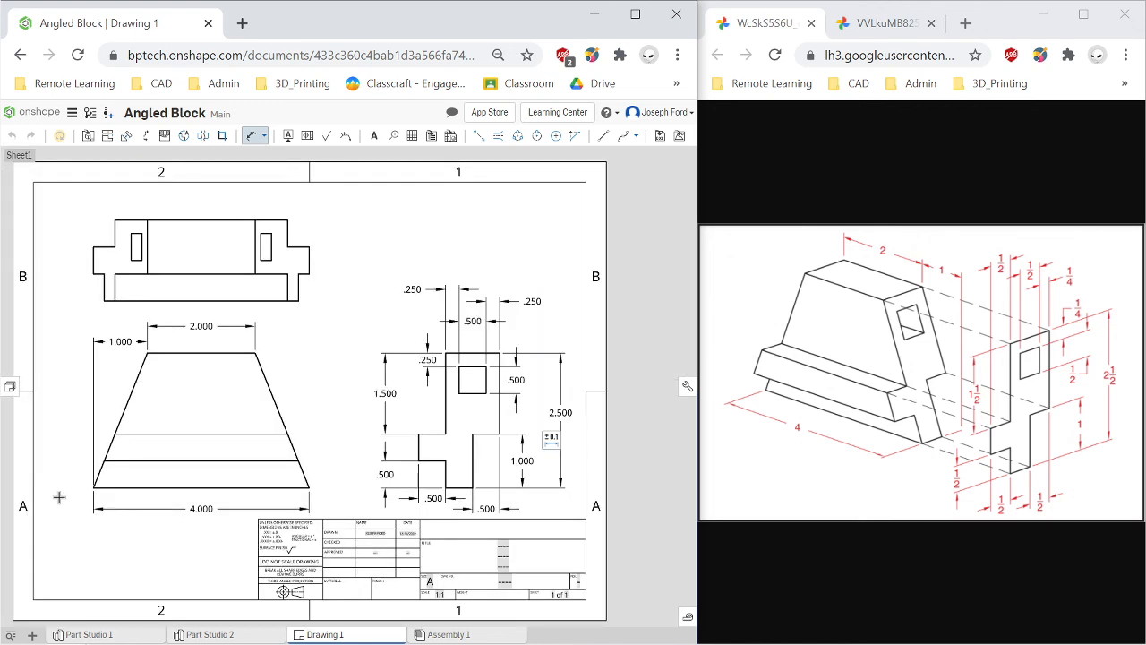
{"action": "scroll", "coordinate": [44, 501], "scroll_direction": "down", "scroll_amount": 2}
{"action": "scroll", "coordinate": [26, 502], "scroll_direction": "up", "scroll_amount": 2}
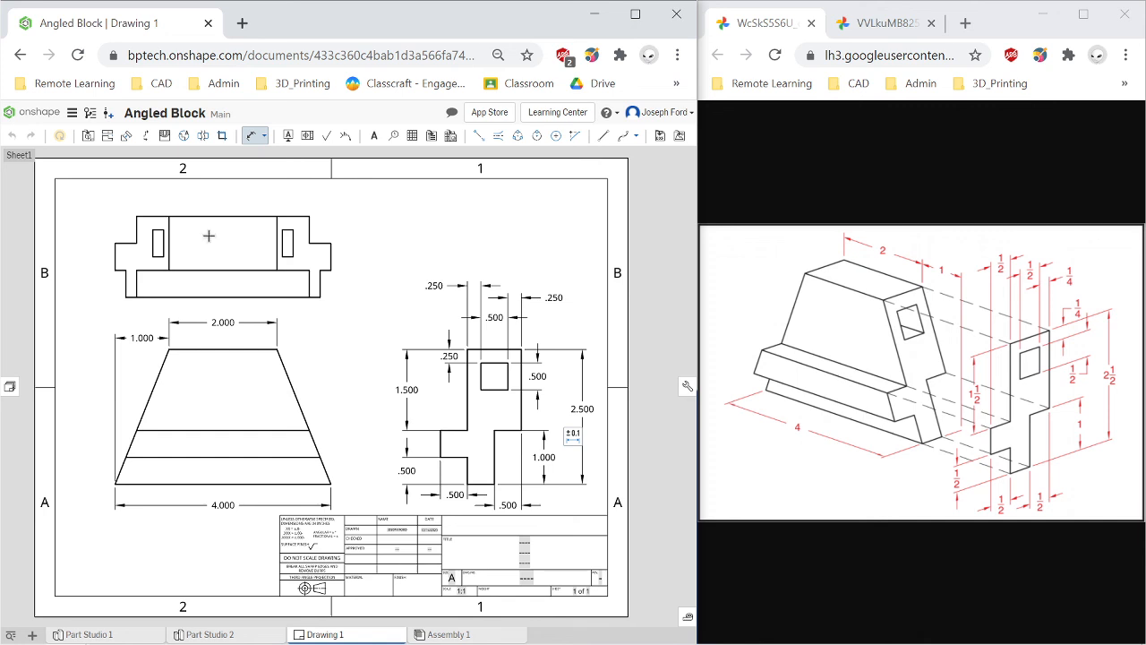
{"action": "left_click", "coordinate": [253, 136]}
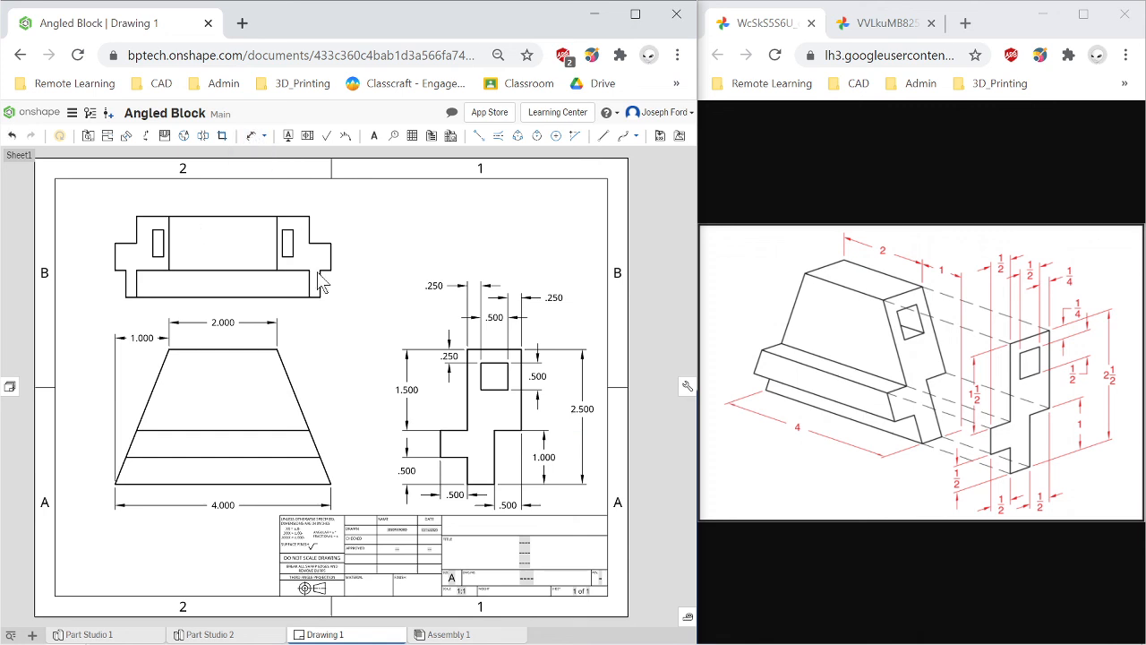
Turn on hidden lines in the top view.
{"action": "left_click", "coordinate": [227, 254]}
{"action": "right_click", "coordinate": [227, 255]}
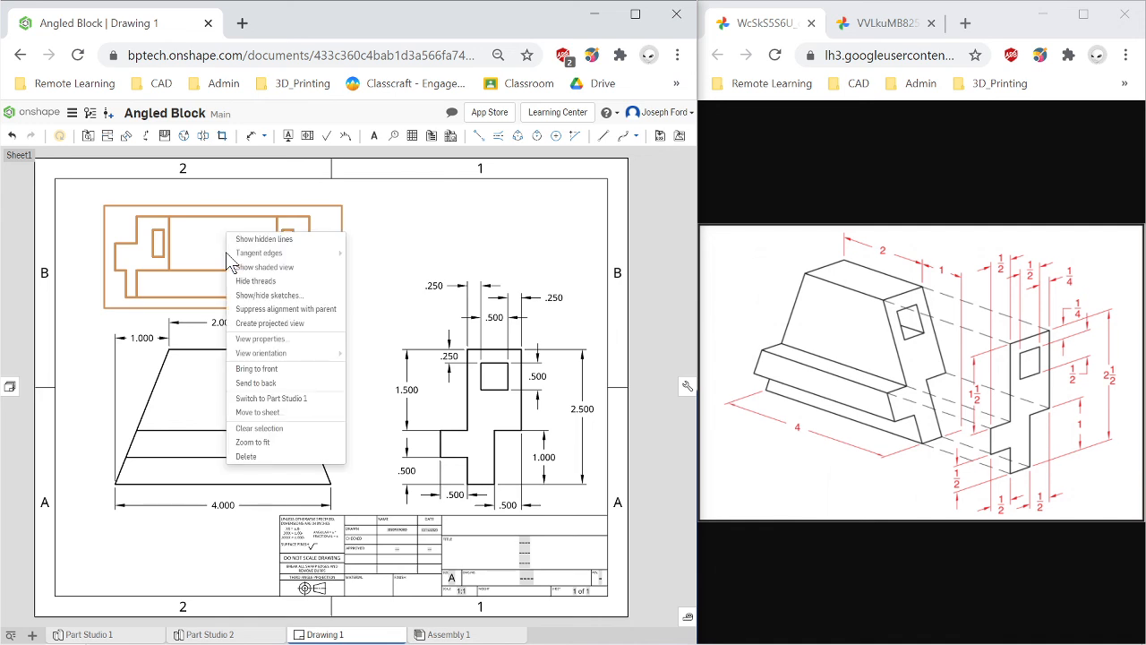
{"action": "left_click", "coordinate": [299, 240]}
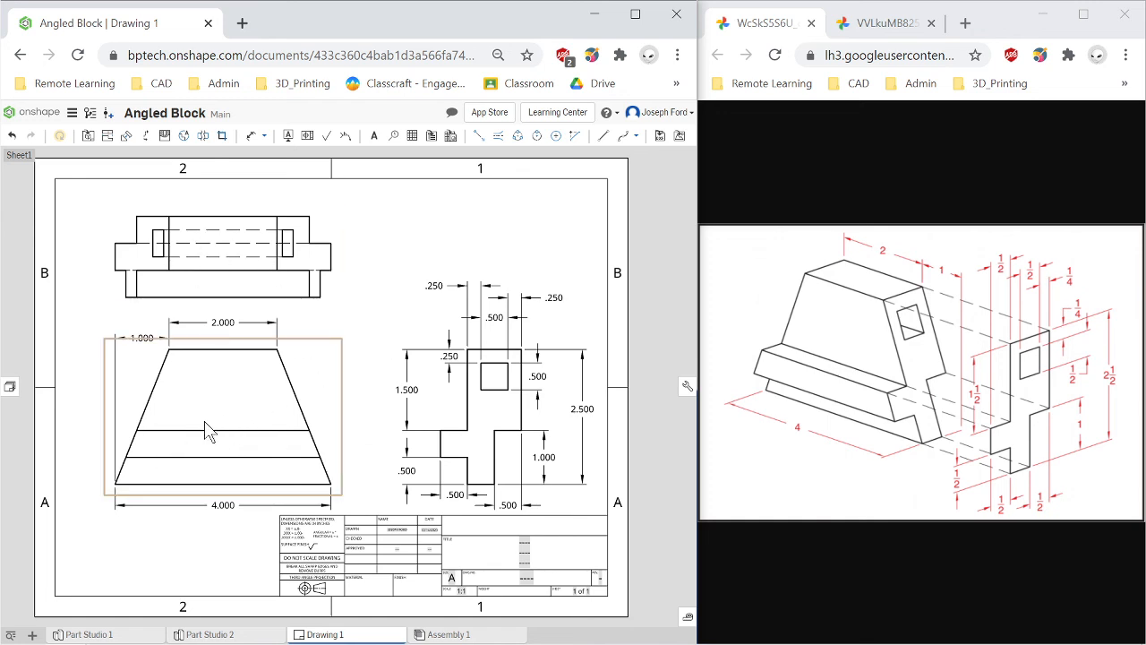
Show hidden lines in the front view, then hide them again.
{"action": "right_click", "coordinate": [248, 409]}
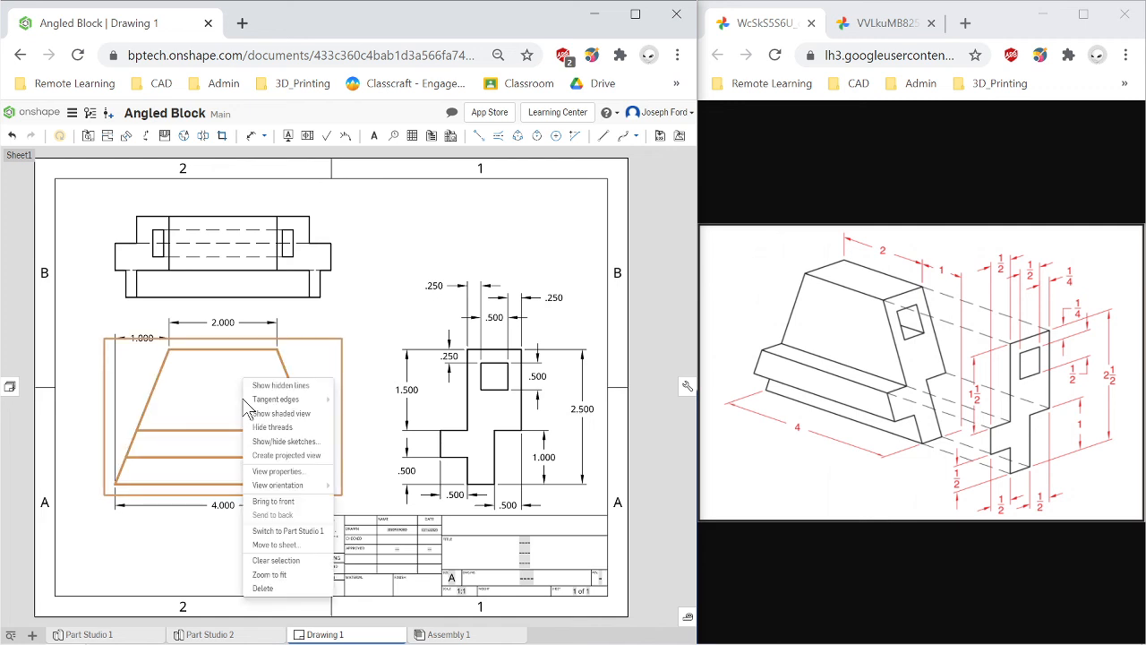
{"action": "left_click", "coordinate": [305, 396]}
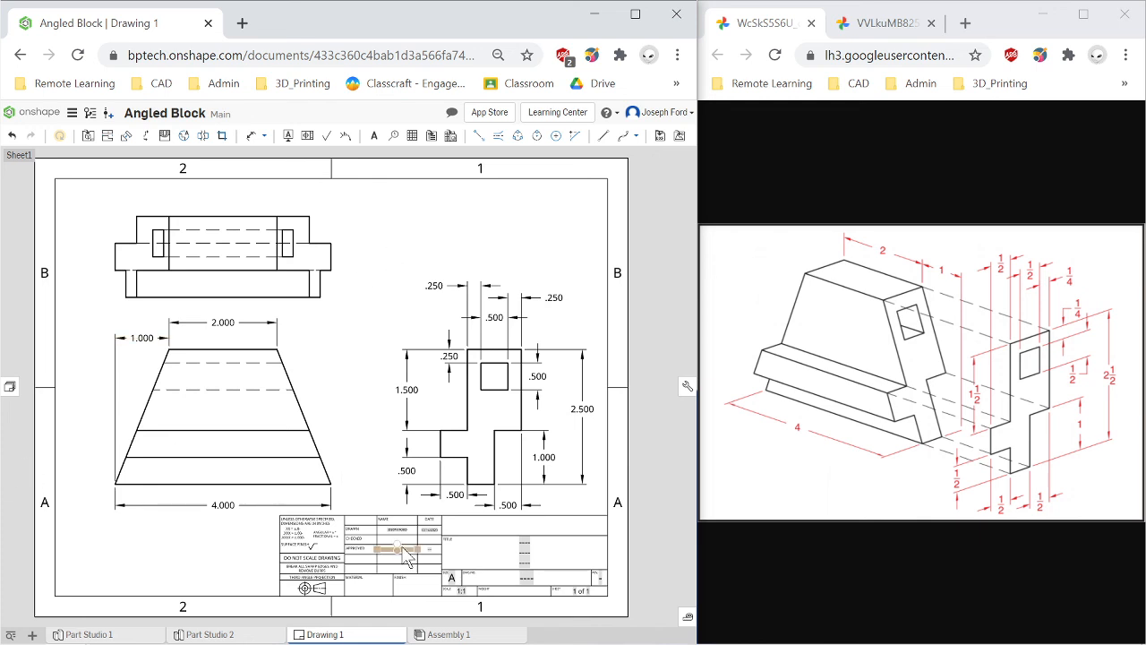
{"action": "right_click", "coordinate": [220, 397]}
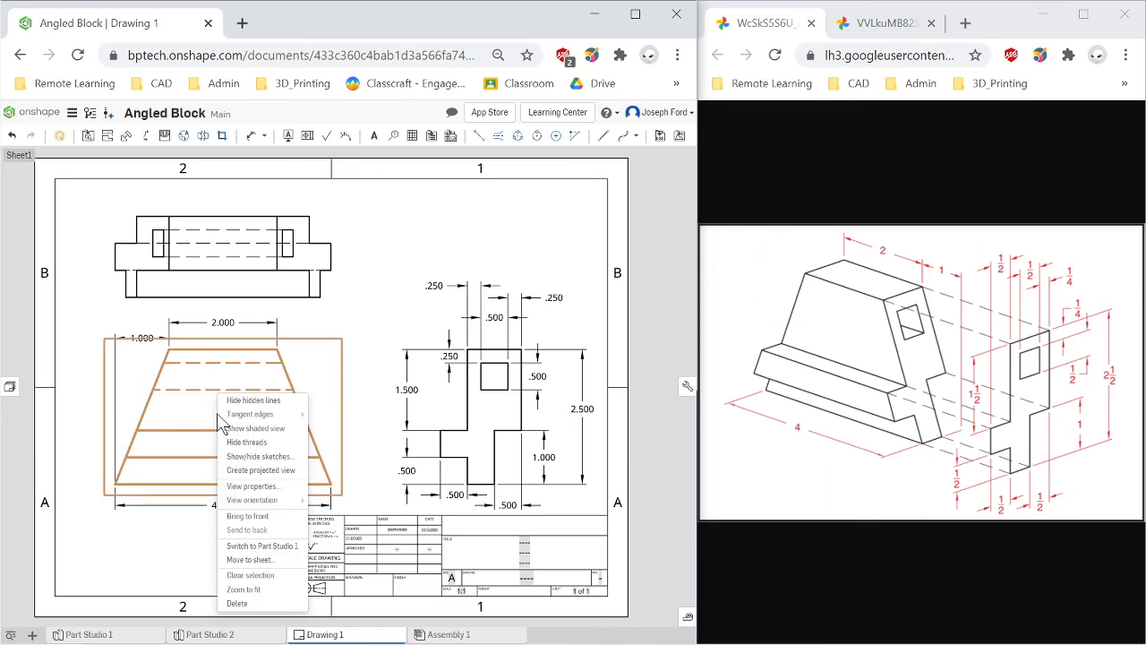
{"action": "left_click", "coordinate": [274, 405]}
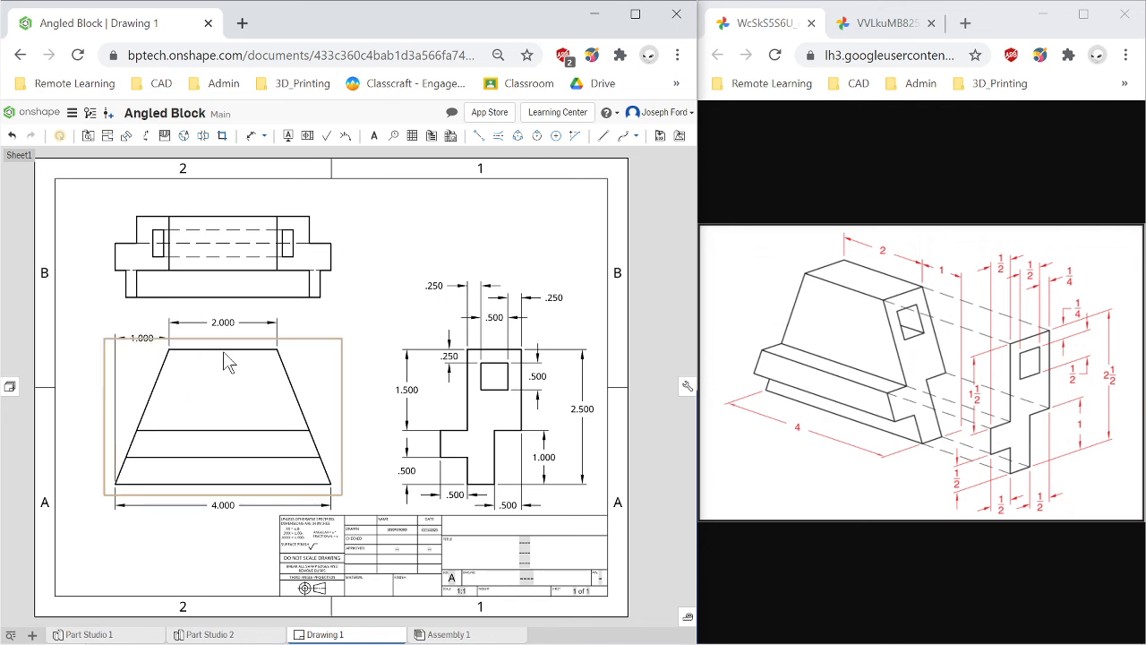
Switch to Part Studio 1.
{"action": "left_click", "coordinate": [88, 634]}
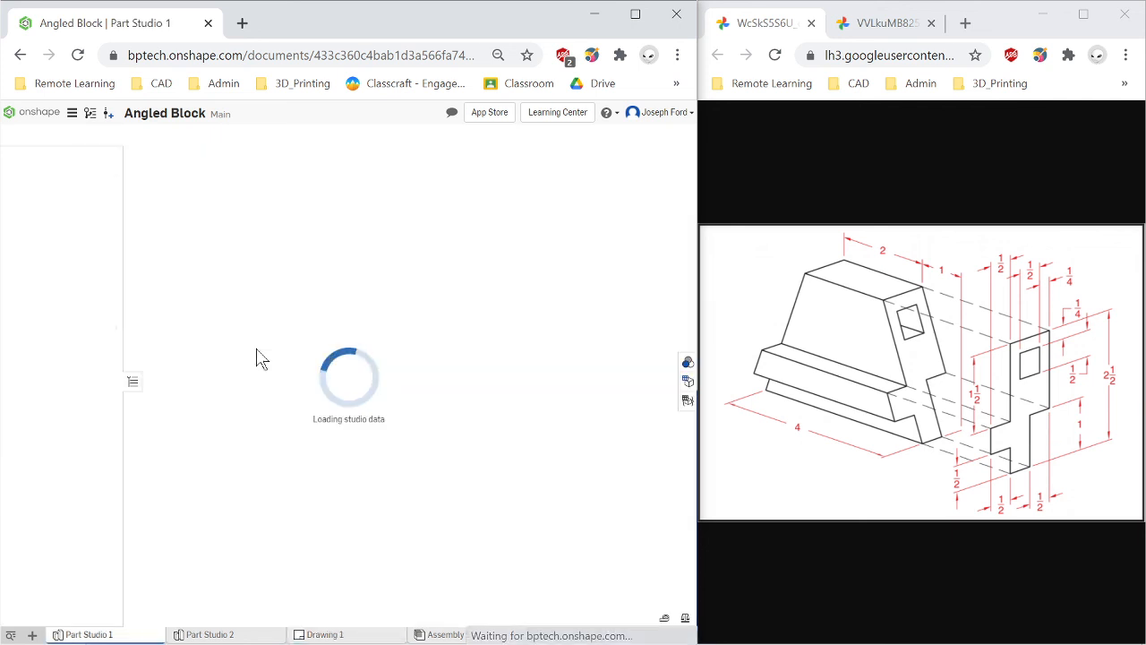